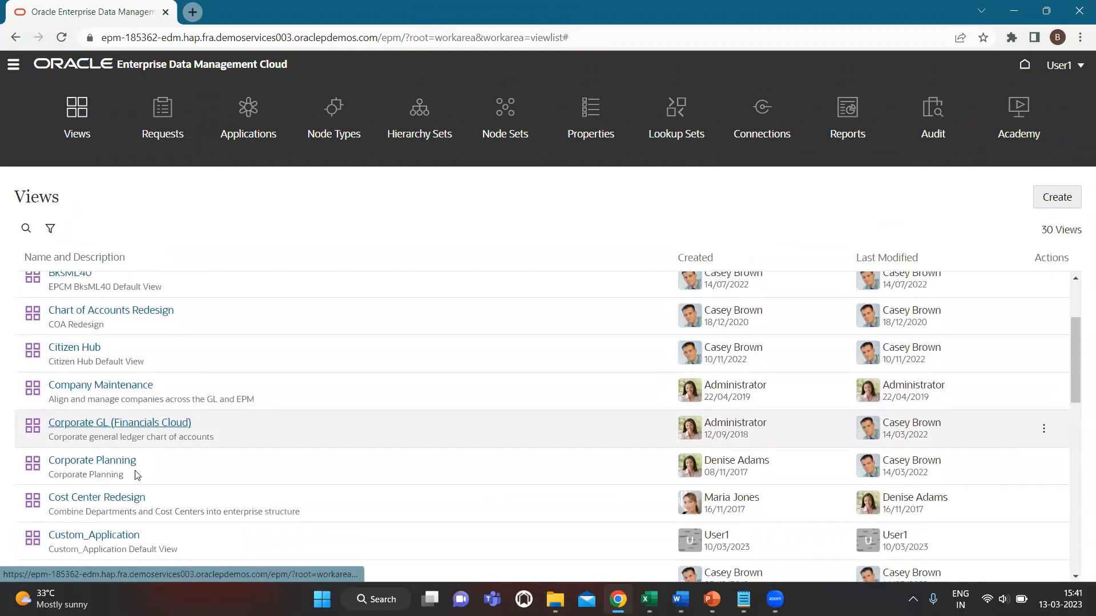
Open the Custom_Application view and expand the top node T in its Entity hierarchy.
scroll(120, 468, down, 2)
click(117, 465)
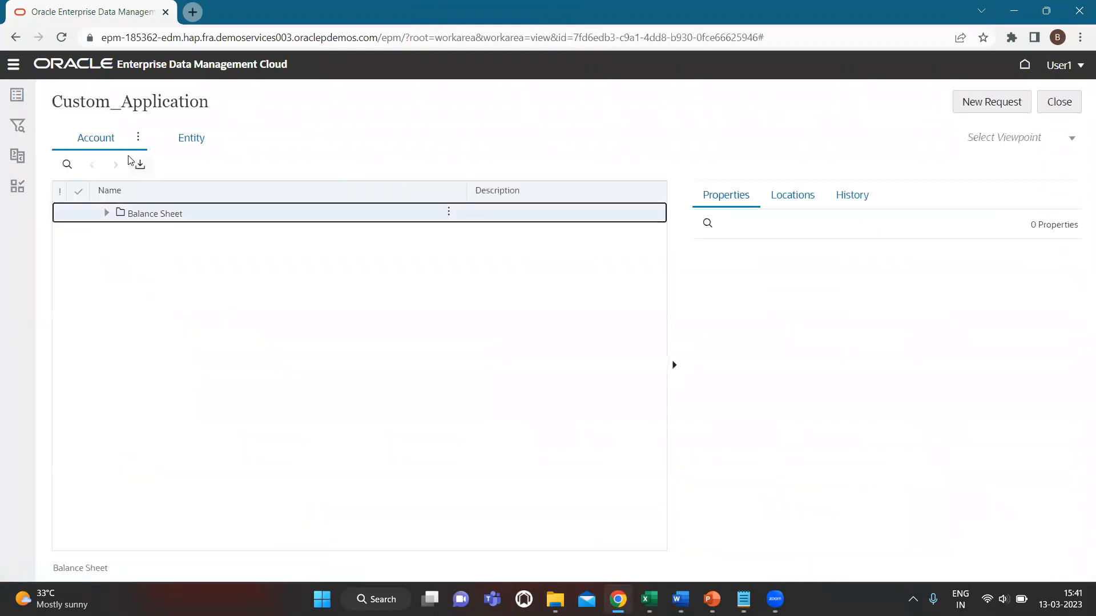
click(183, 144)
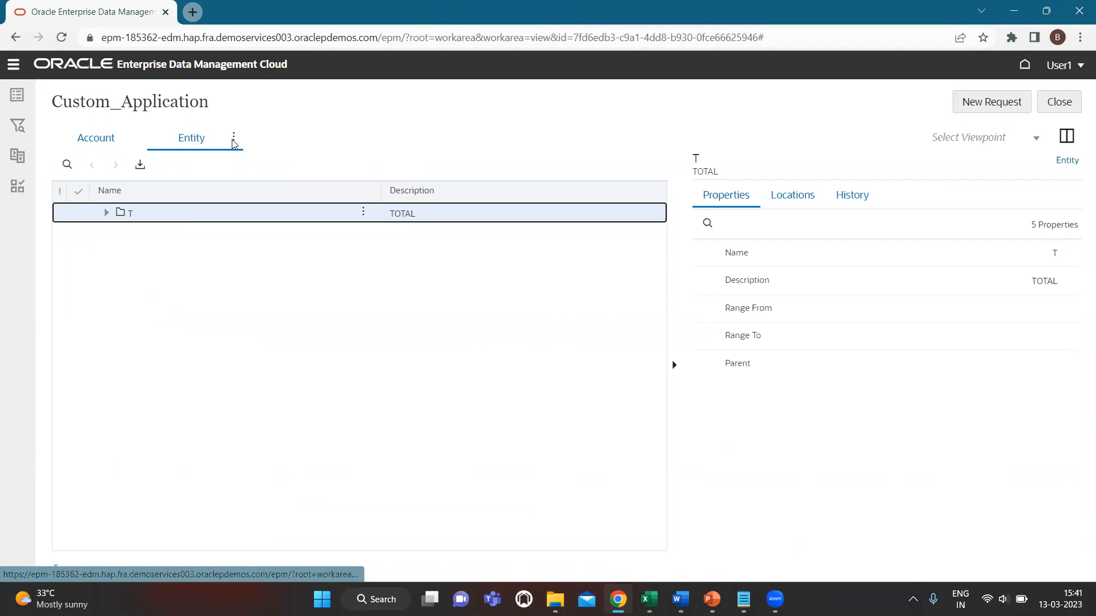
click(105, 214)
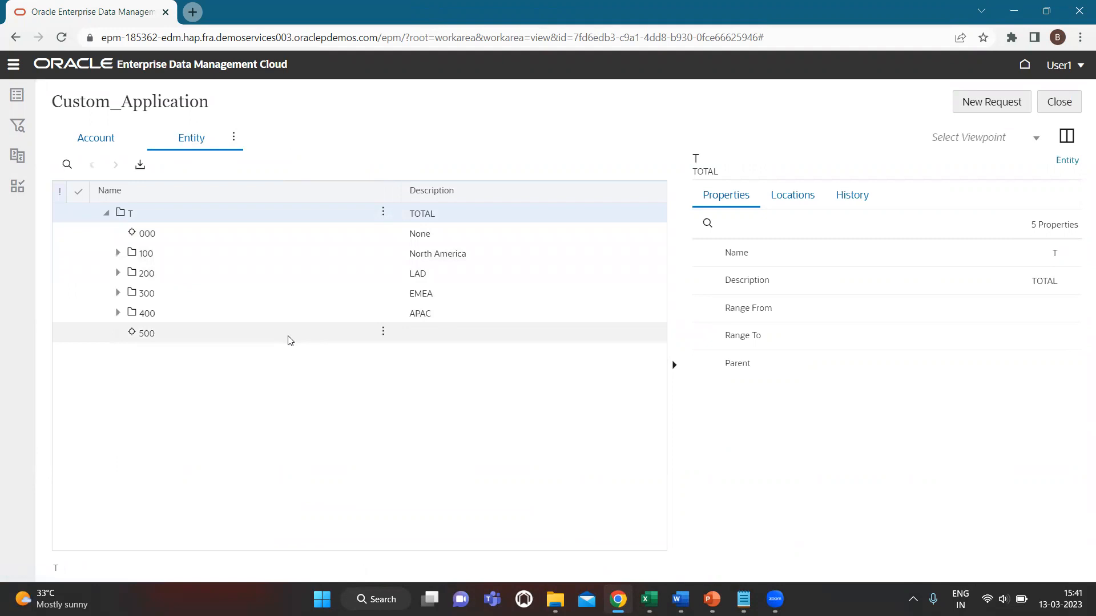
Switch to the Company (1).xlsx workbook in Excel and examine the header row from Name to Range To.
key(alt+Tab)
key(alt+Tab)
key(alt+Tab)
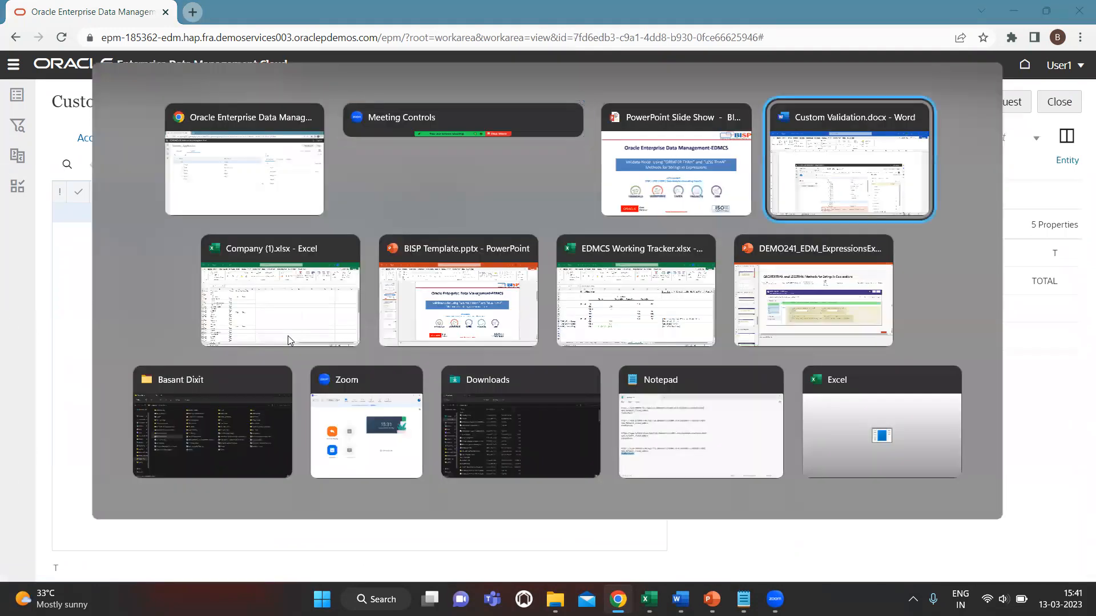
click(288, 336)
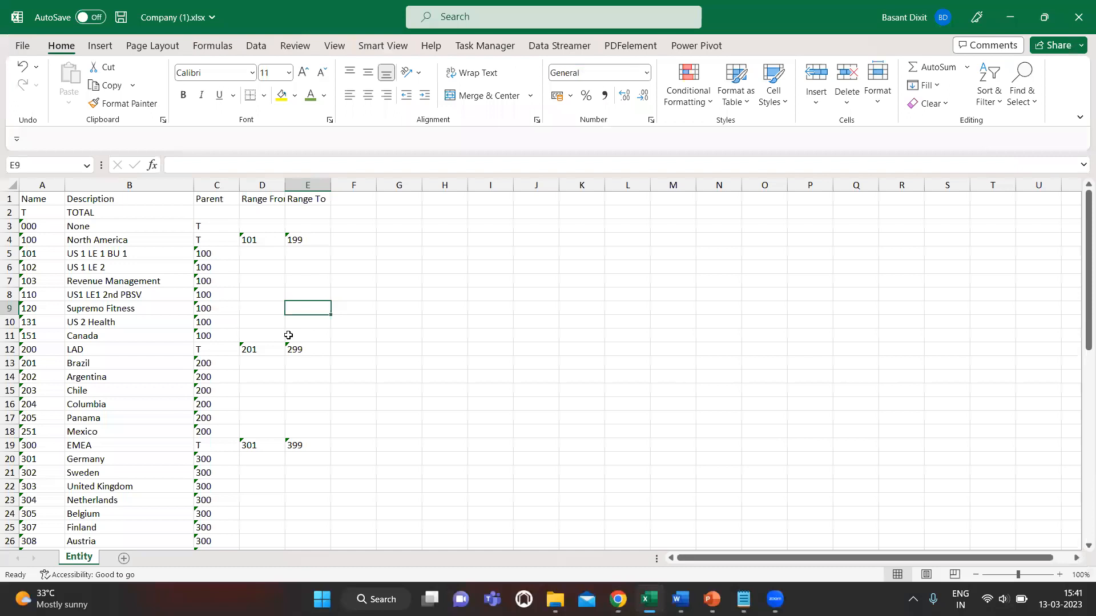
click(54, 202)
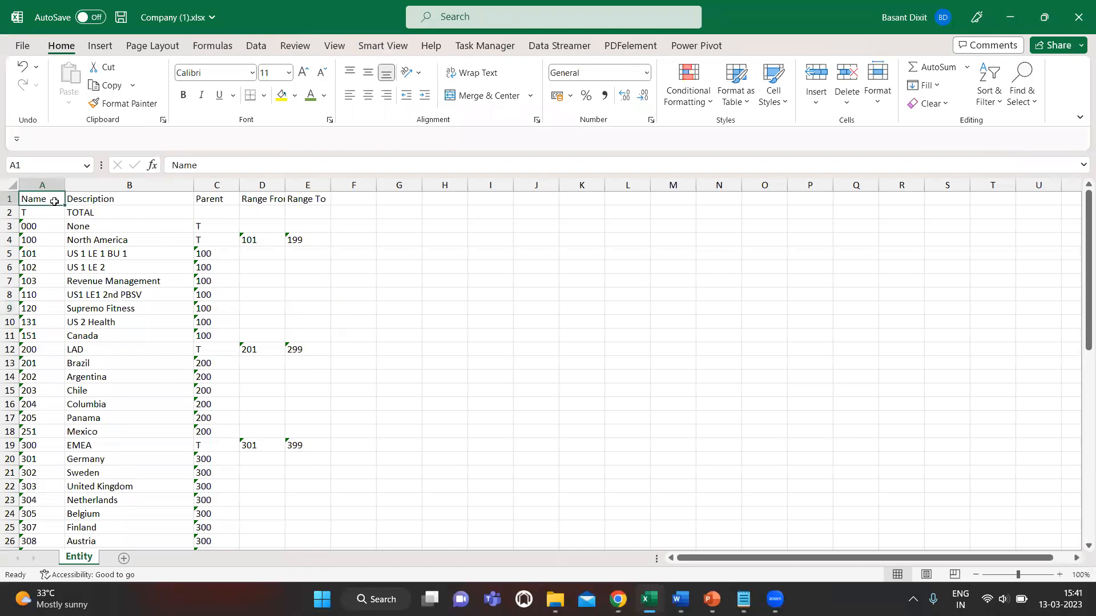
key(shift+Right)
key(shift+Right)
key(shift+Right)
key(shift+Right)
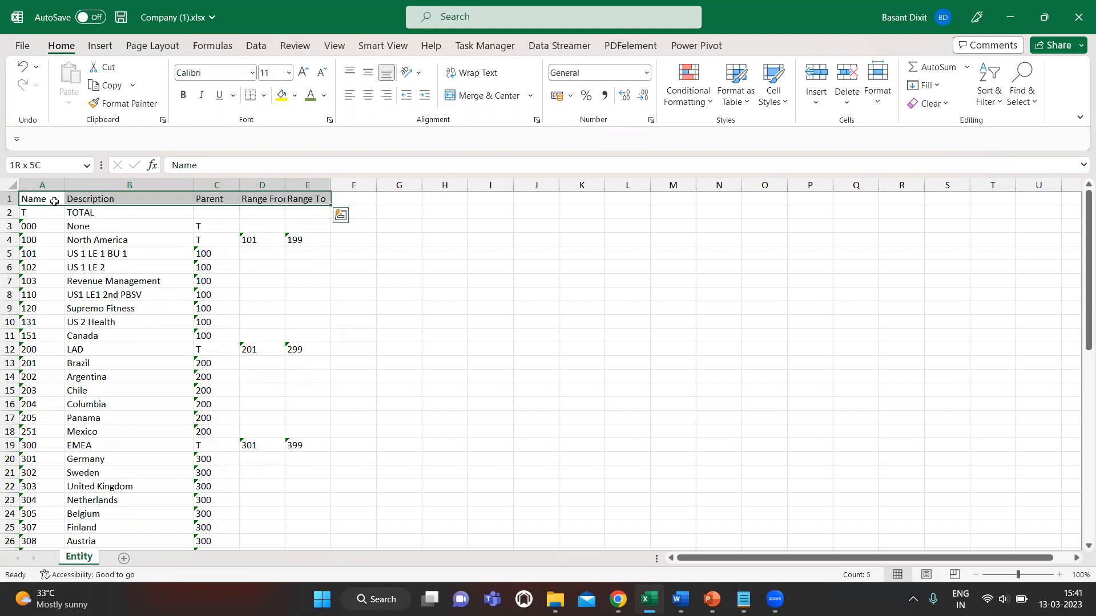
Autofit the width of the Range From column on the Entity sheet.
key(Right)
key(Right)
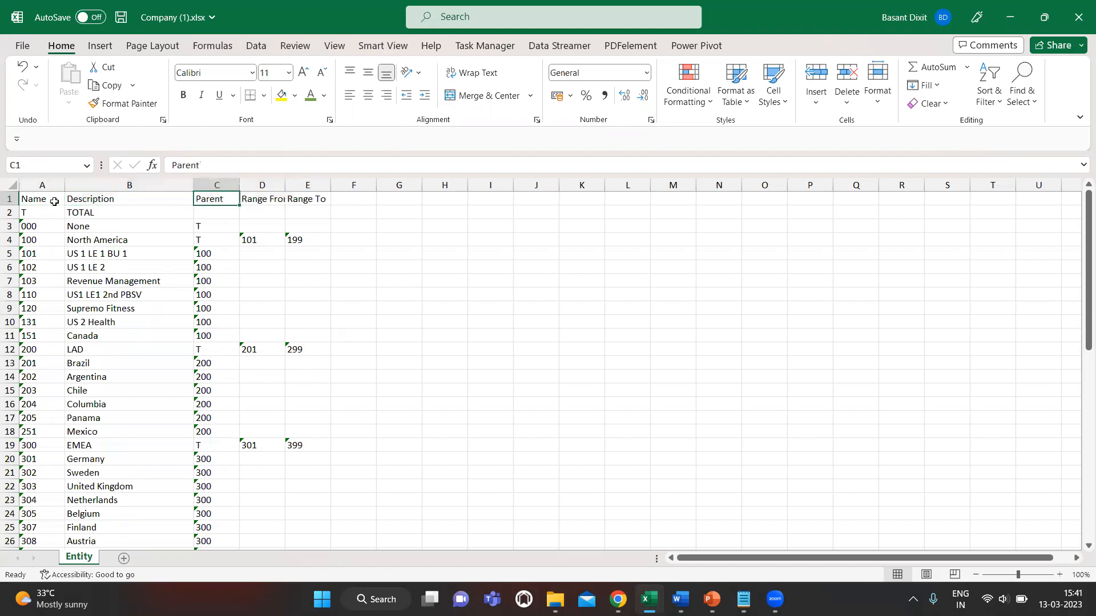
key(Right)
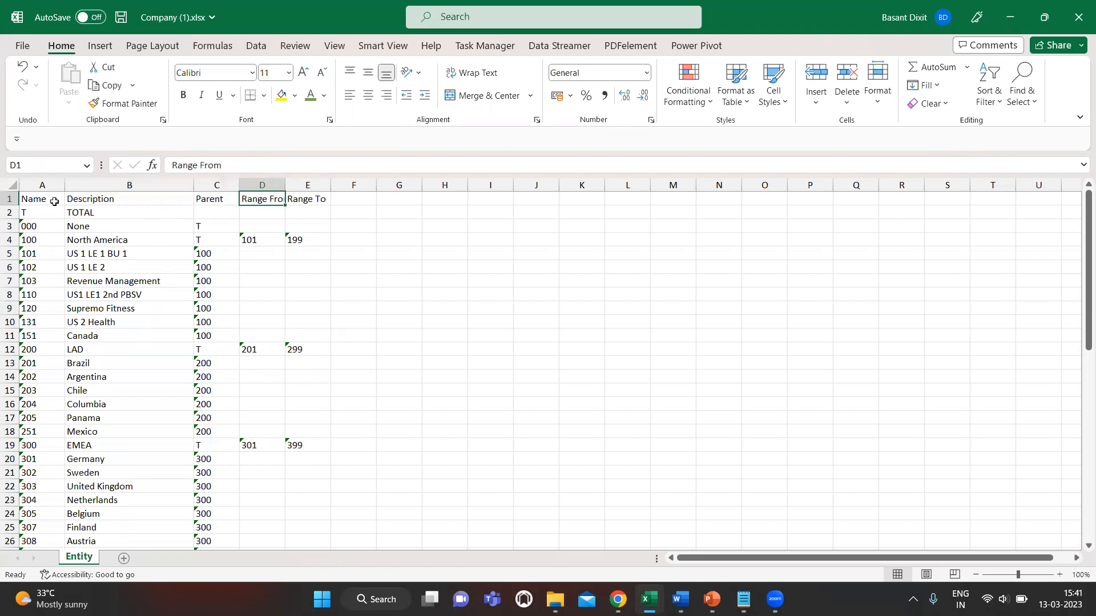
double_click(287, 183)
click(402, 236)
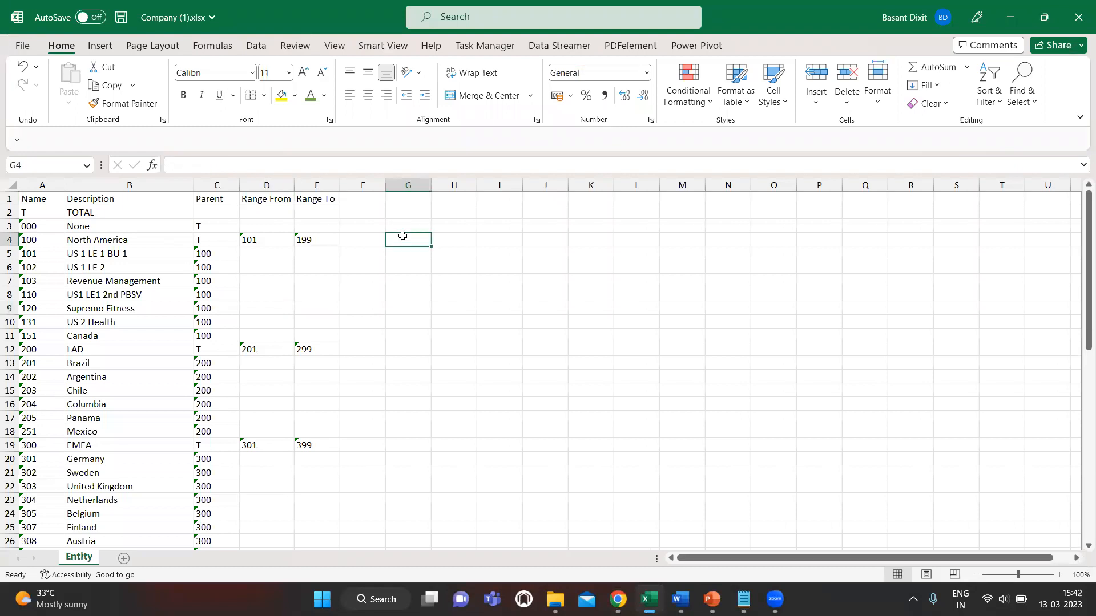
Revisit the Entity hierarchy in the browser and switch to the EDMCS Working Tracker.xlsx workbook in Excel.
key(super+Tab)
key(Return)
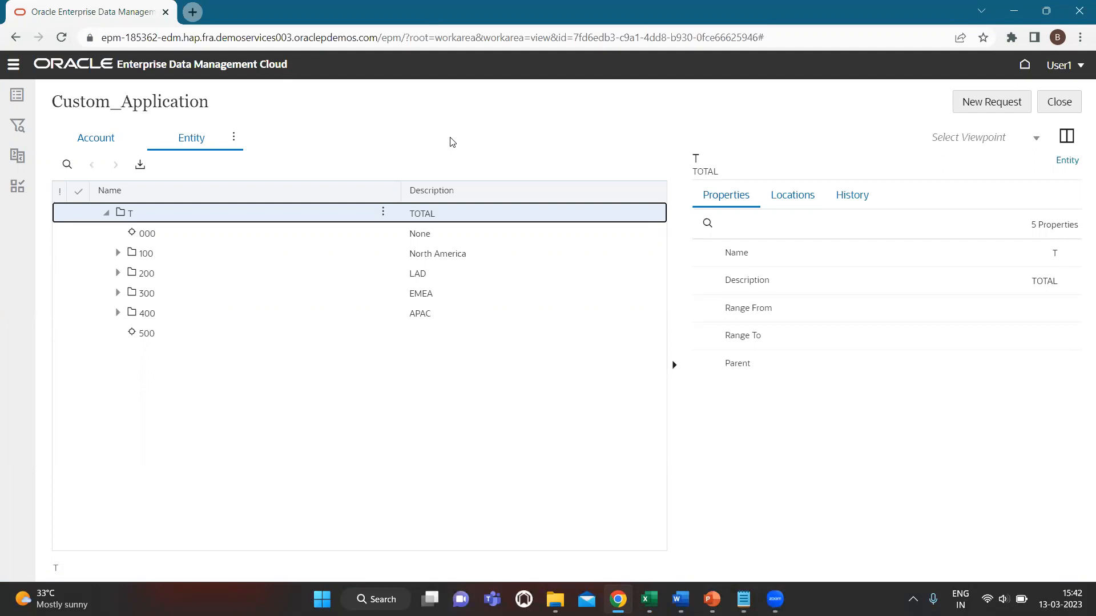
key(alt+Tab)
key(alt+Tab)
key(alt+Tab)
key(alt+Tab)
key(alt+Tab)
key(alt+Tab)
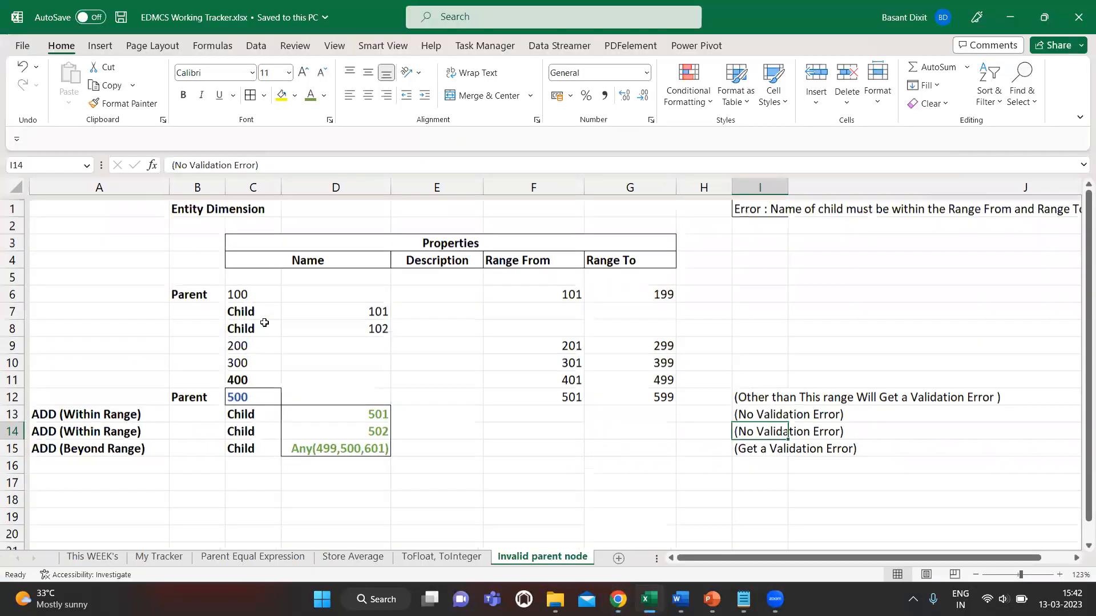
Examine the Entity Dimension title and the Name, Description, Range From and Range To headers on the Invalid parent node sheet.
click(768, 291)
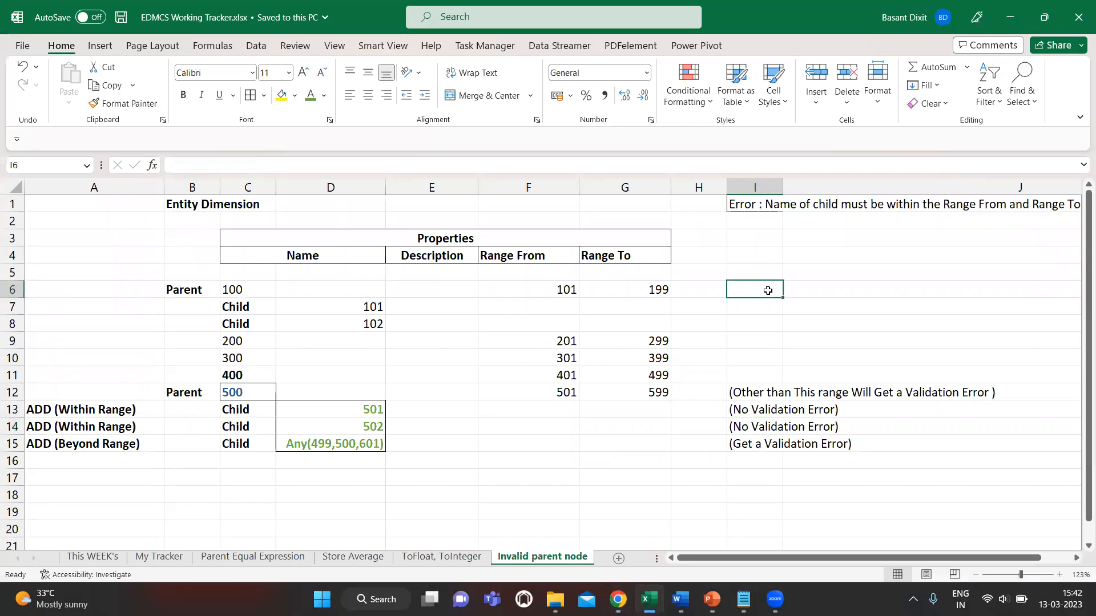
key(Left)
key(Up)
key(Left)
key(Up)
key(Left)
key(Up)
key(Left)
key(Up)
key(Left)
key(Right)
key(Up)
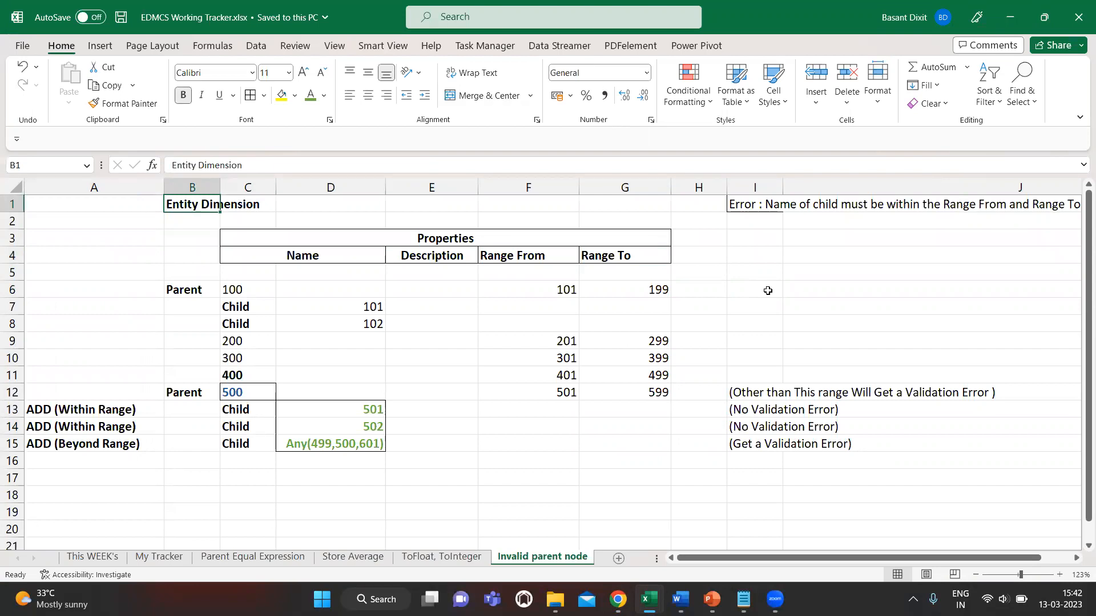
key(Down)
key(Right)
key(Down)
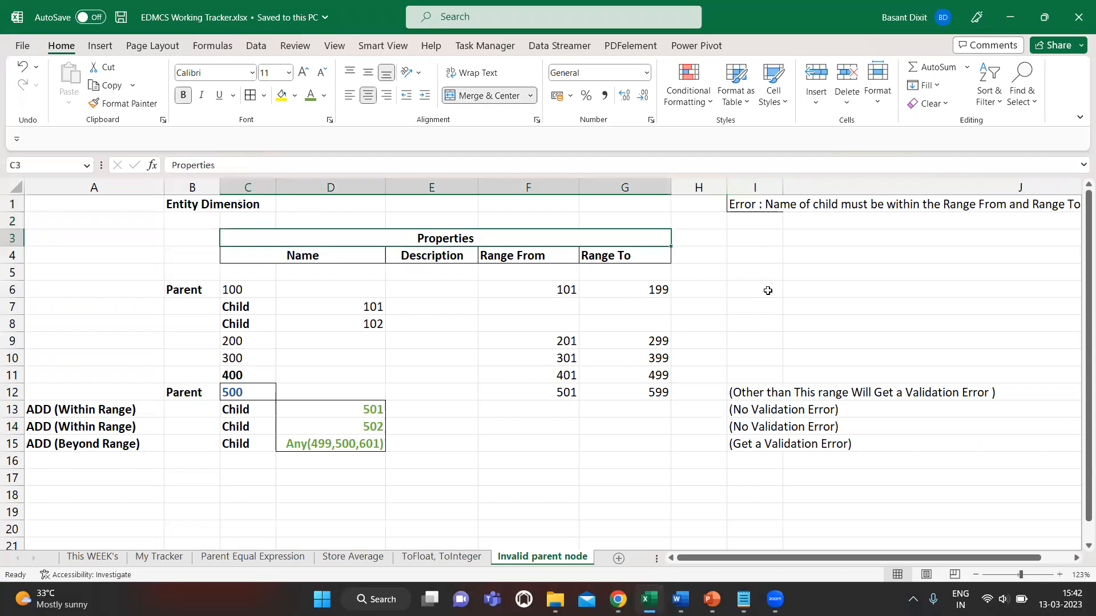
key(Down)
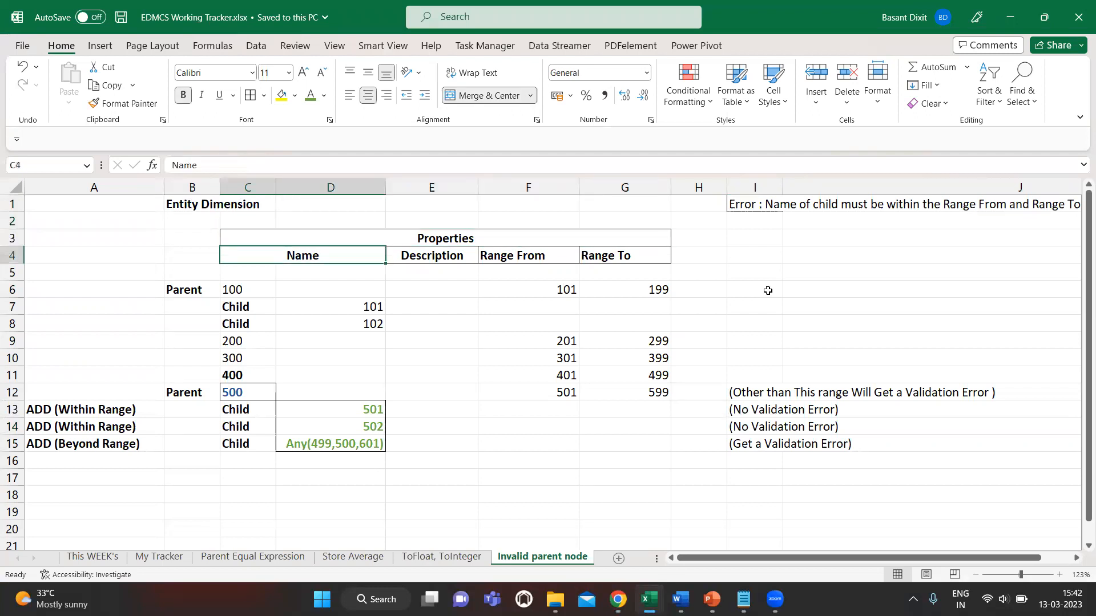
key(Up)
key(Down)
key(Right)
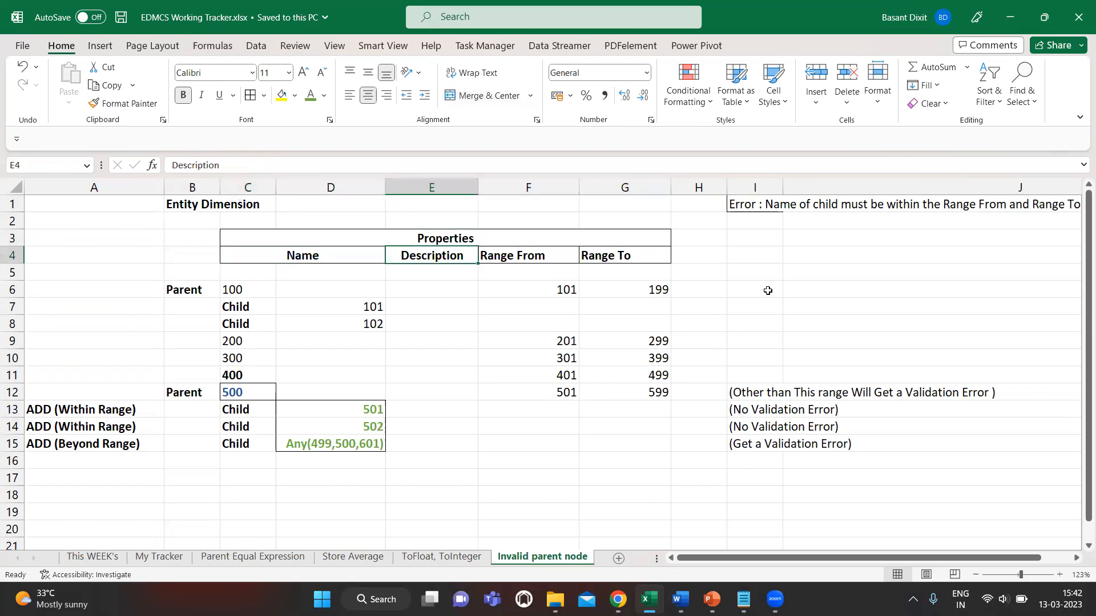
key(Right)
key(Right)
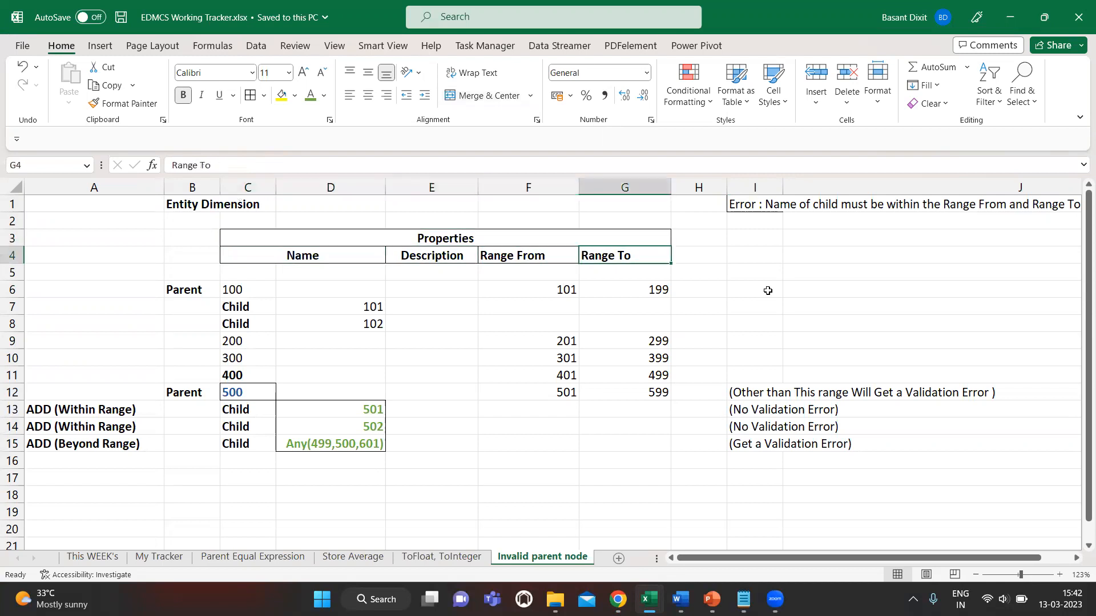
key(Down)
key(Left)
key(Left)
key(Left)
key(Left)
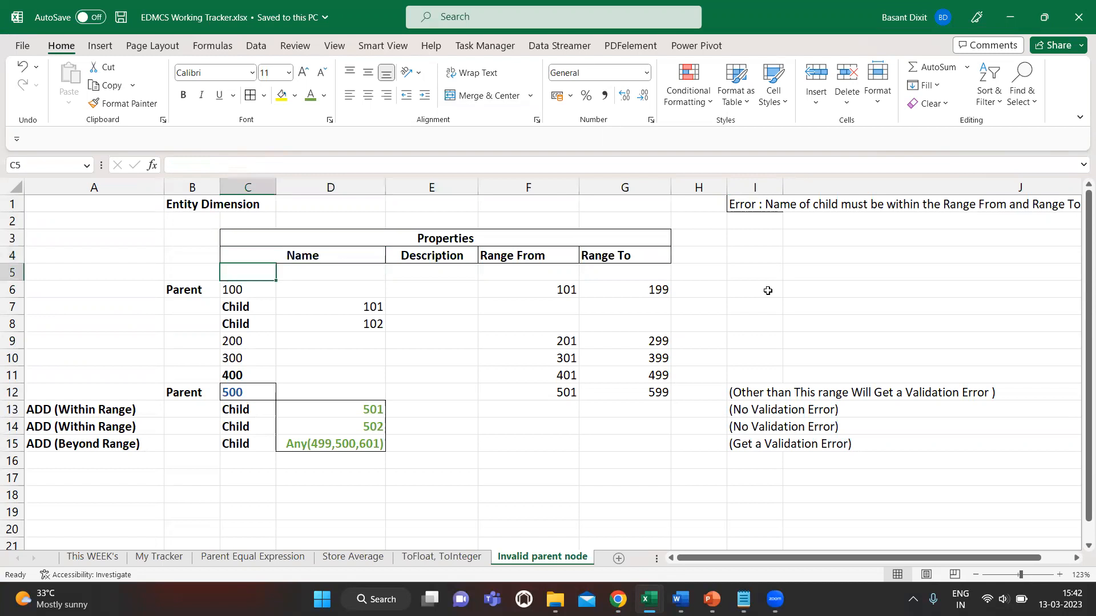
Review parent 100 together with its Range From and Range To values.
key(Down)
key(Left)
key(Right)
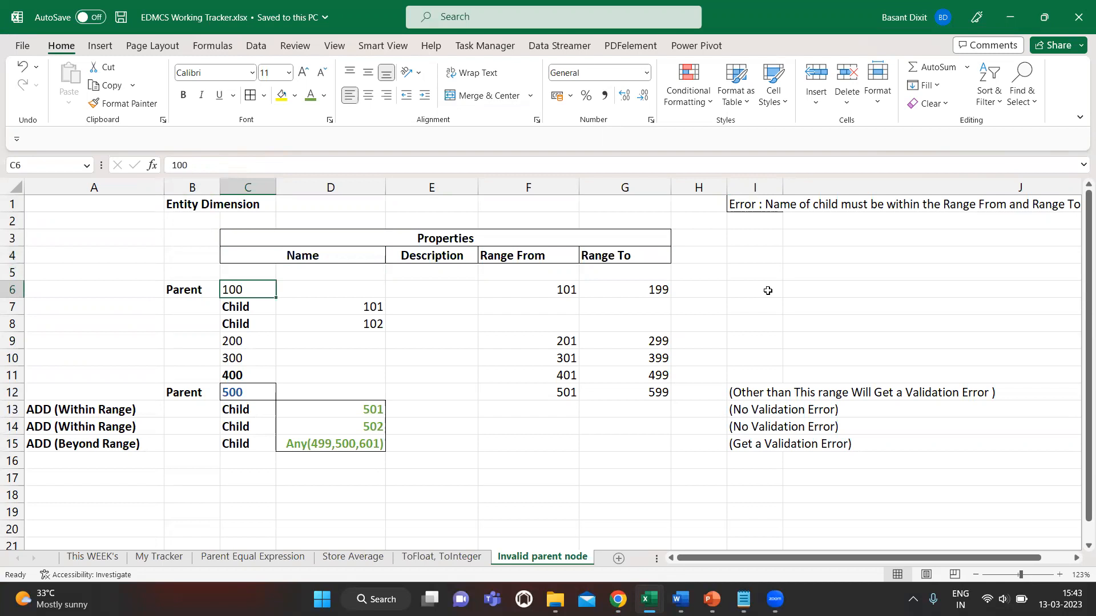
key(Right)
key(Right)
key(Right)
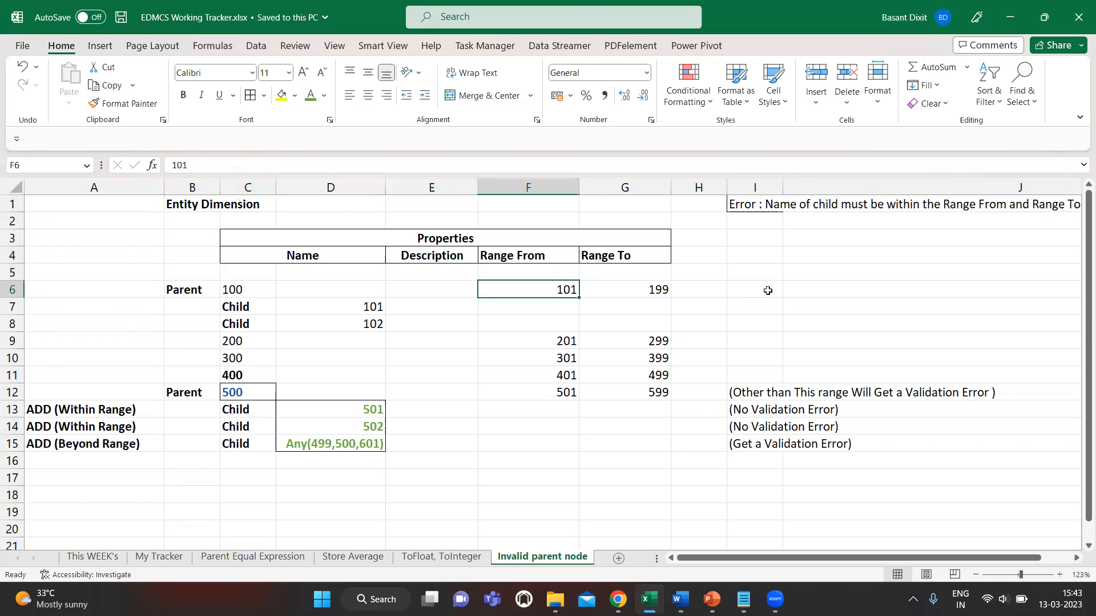
key(Right)
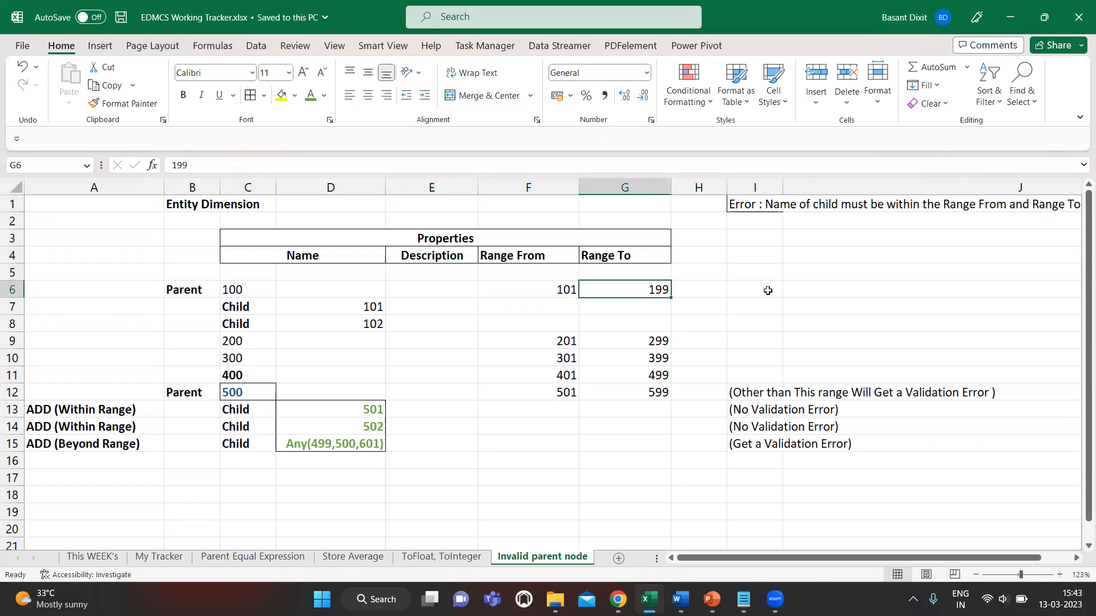
key(Left)
key(Left)
key(Left)
key(Left)
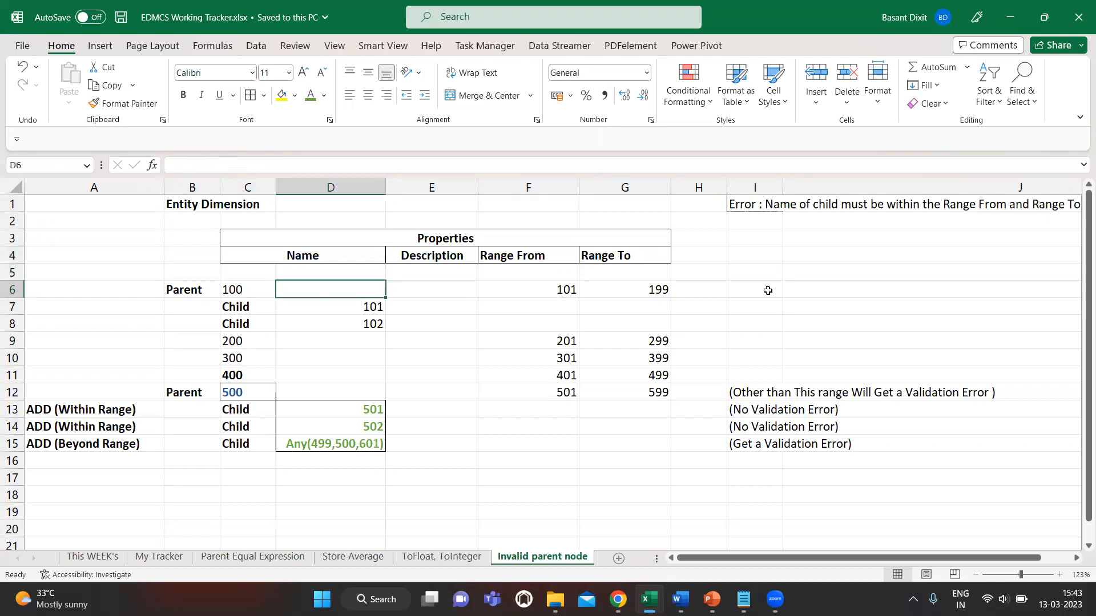
Review the two child rows listed under parent 100.
key(Down)
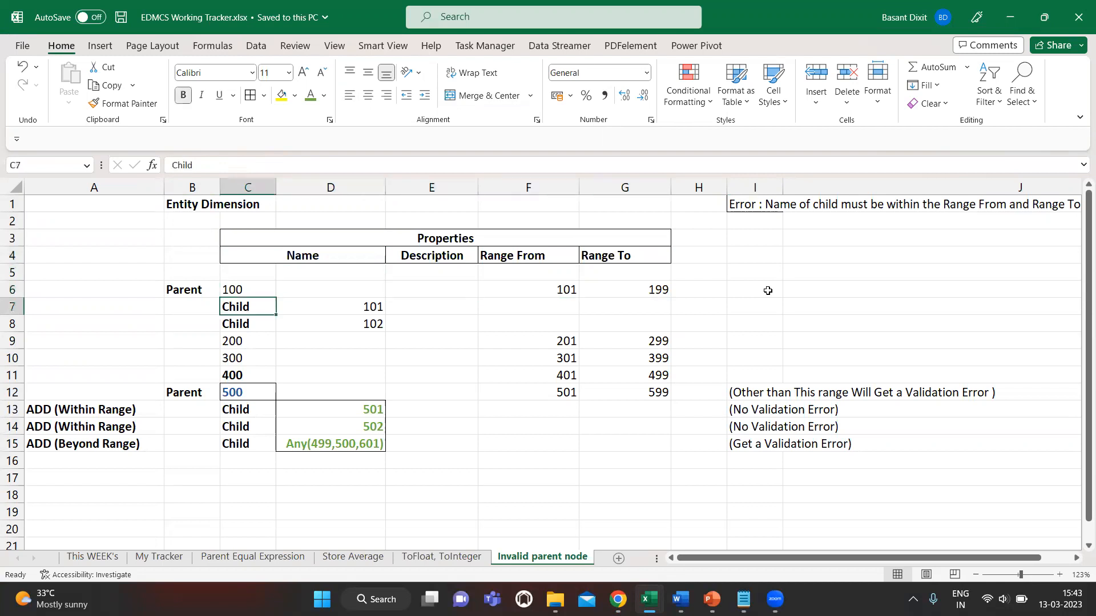
key(Right)
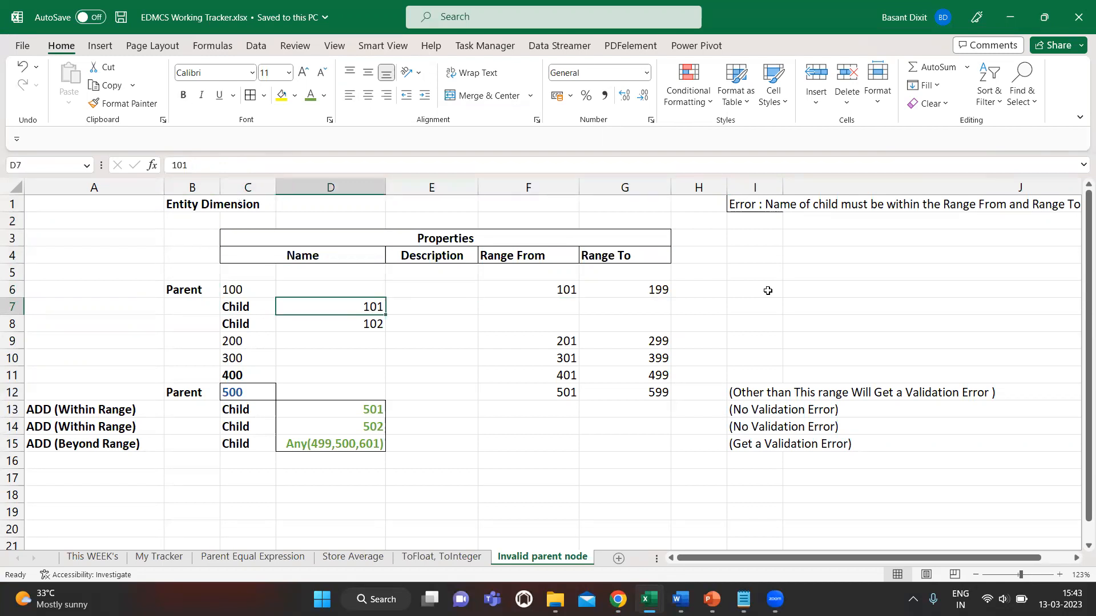
key(Down)
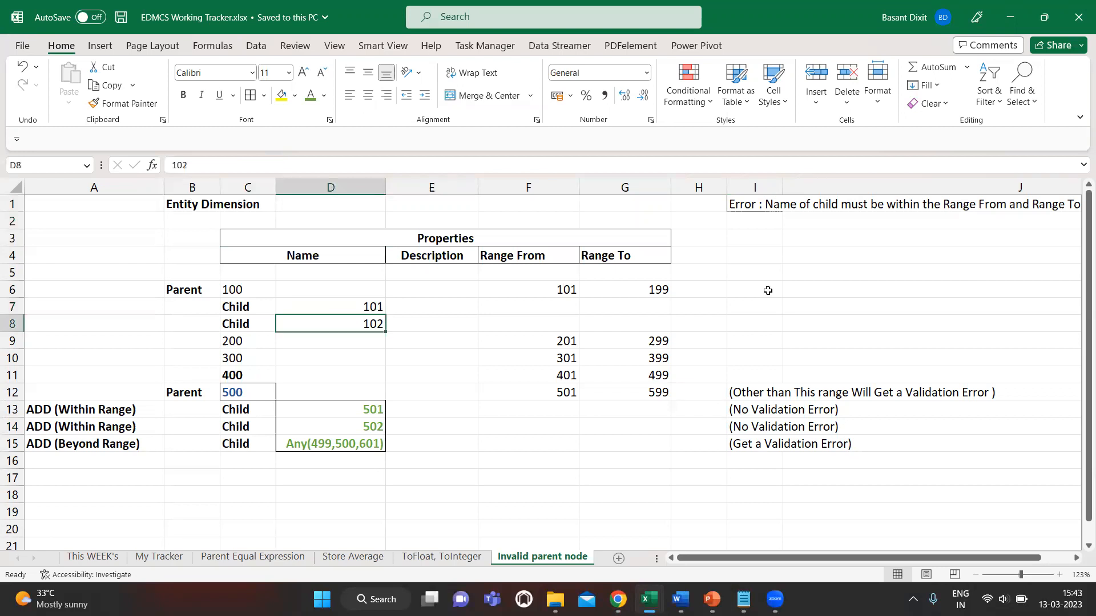
key(Right)
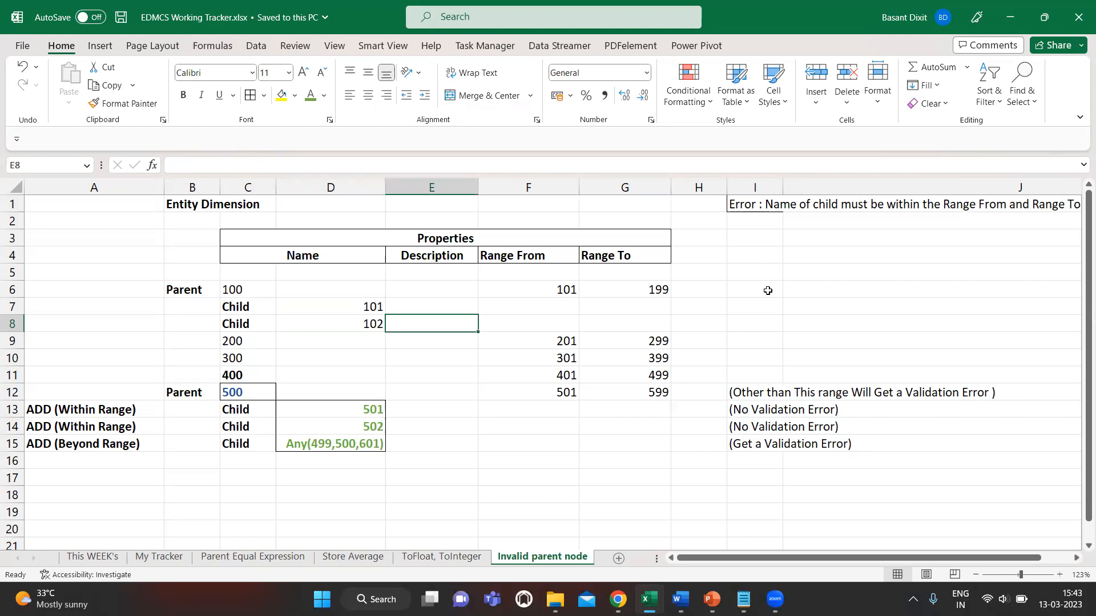
key(Left)
key(Left)
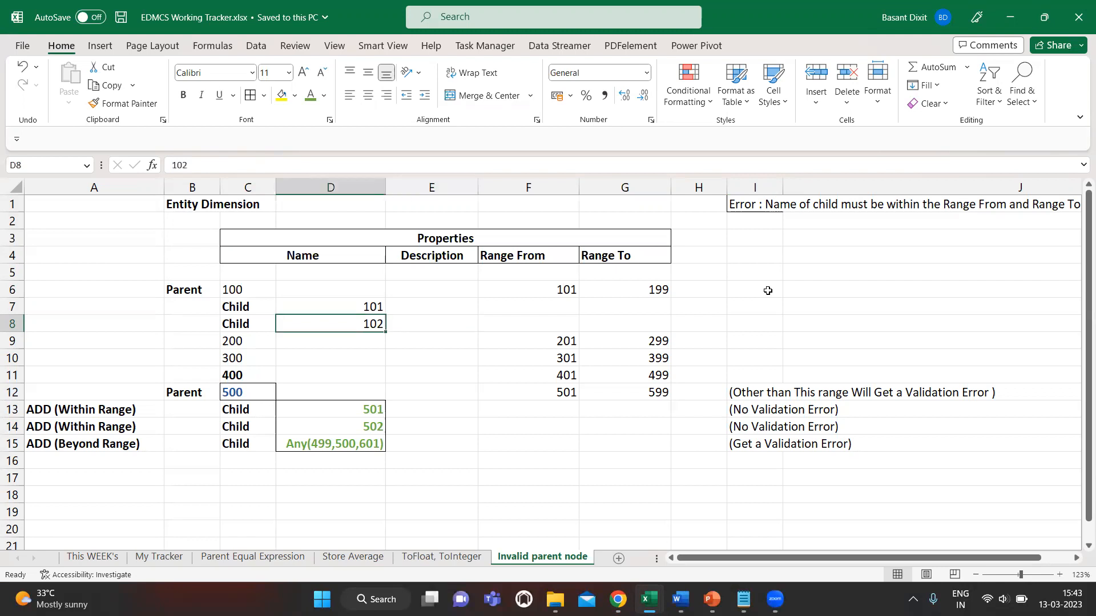
Examine parent 500 and the first child marked ADD (Within Range) beneath it.
key(Down)
key(Down)
key(Down)
key(Down)
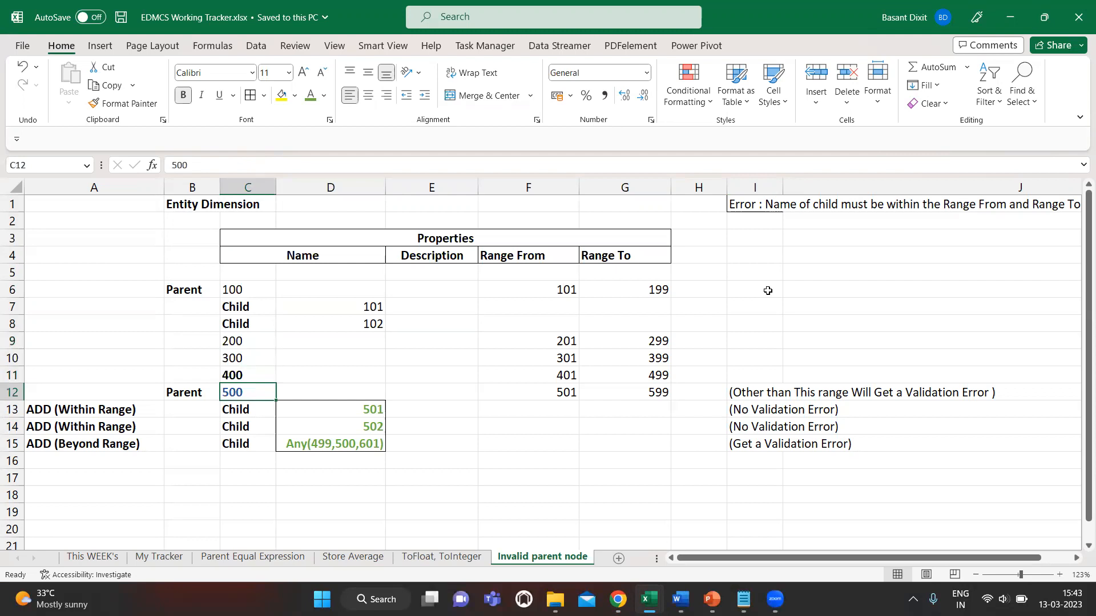
key(Down)
key(Left)
key(Left)
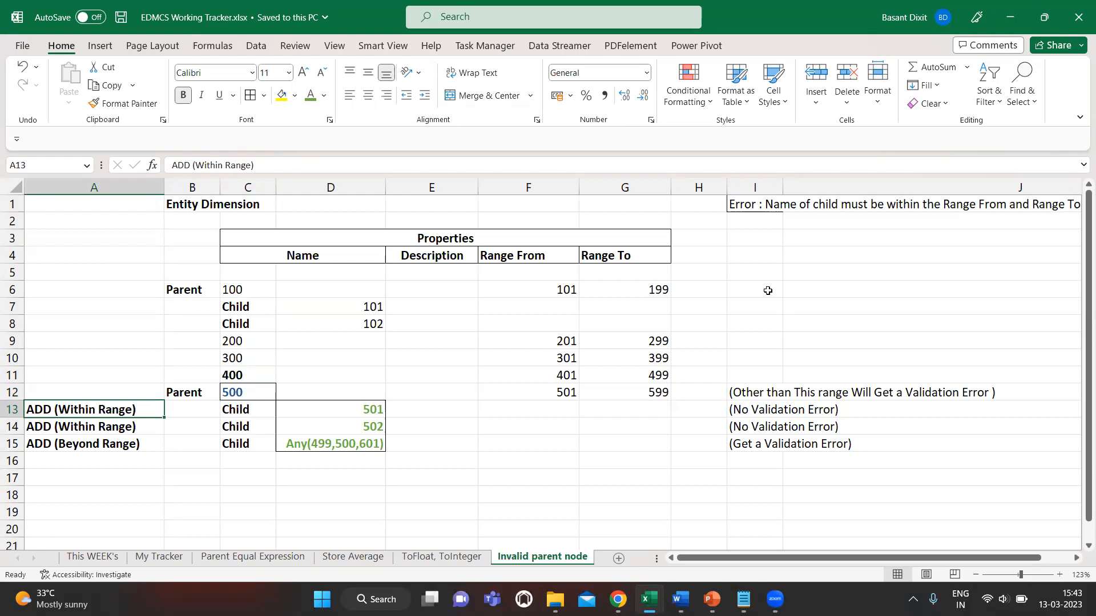
key(Right)
key(Right)
key(Right)
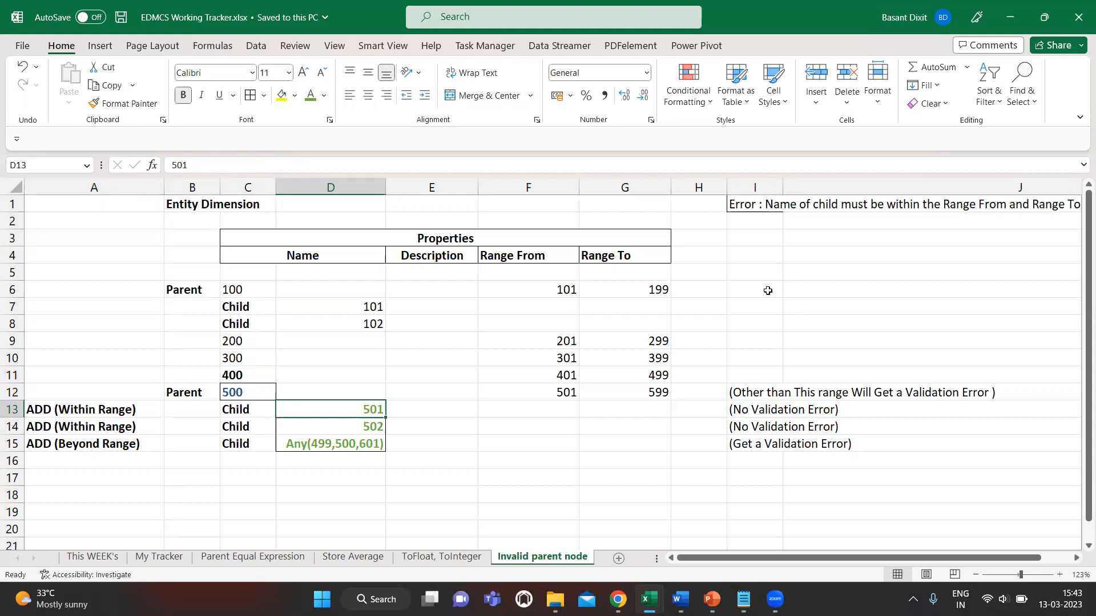
Compare the existing children of parent 100 with the first child planned for parent 500.
key(Down)
key(Up)
key(Up)
key(Up)
key(Up)
key(Up)
key(Up)
key(Up)
key(Left)
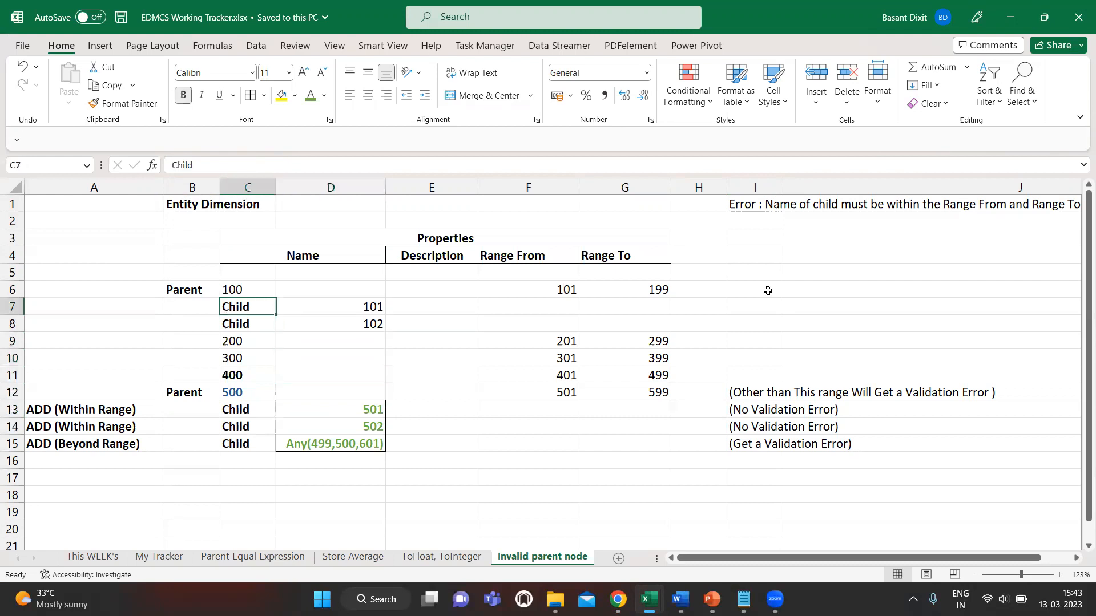
key(Up)
key(Down)
key(Right)
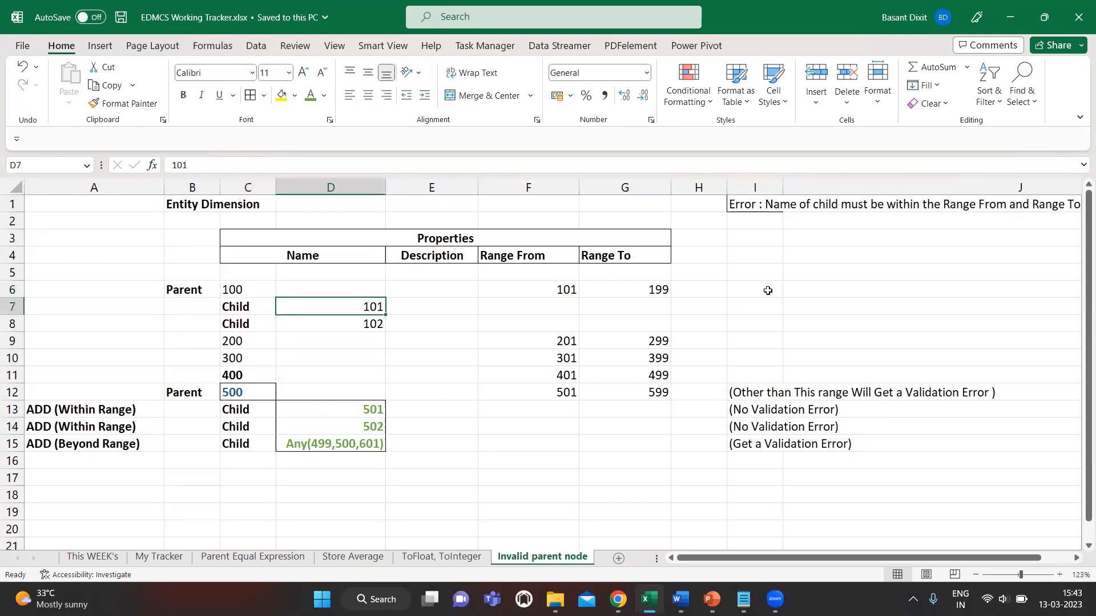
key(Down)
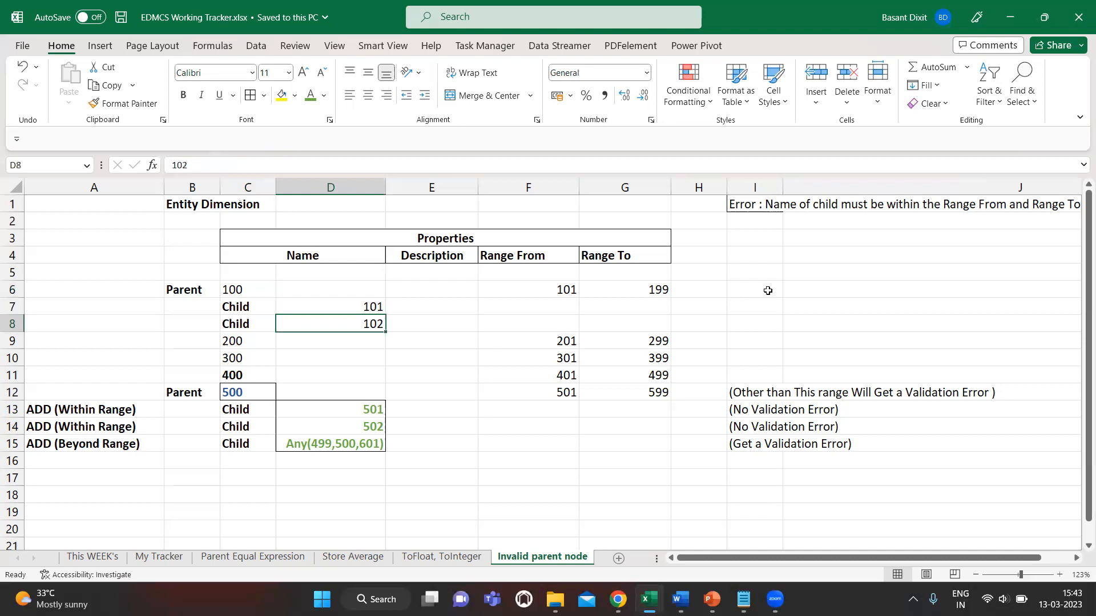
key(Down)
key(Down)
key(Down)
key(Down)
key(Down)
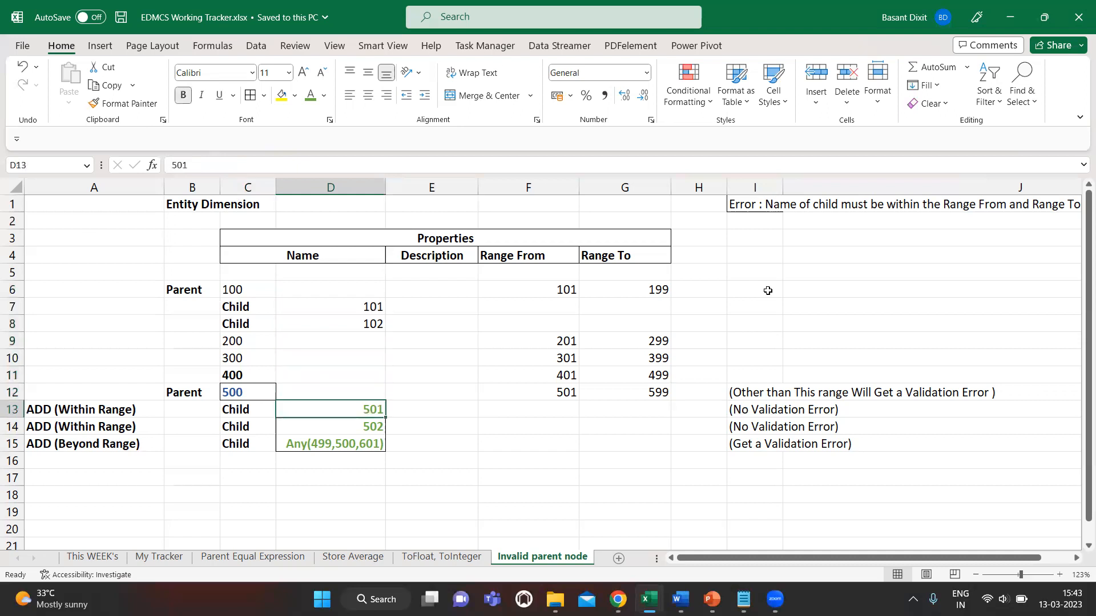
Compare the within-range children 501 and 502 planned for parent 500 with its Range From value.
key(Right)
key(Up)
key(Right)
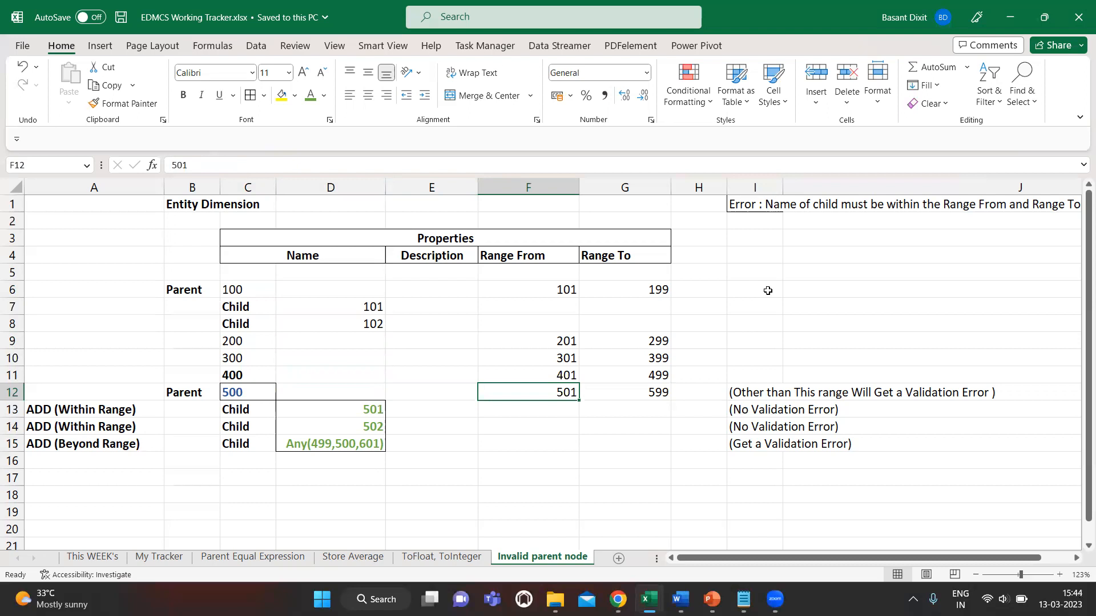
key(Down)
key(Left)
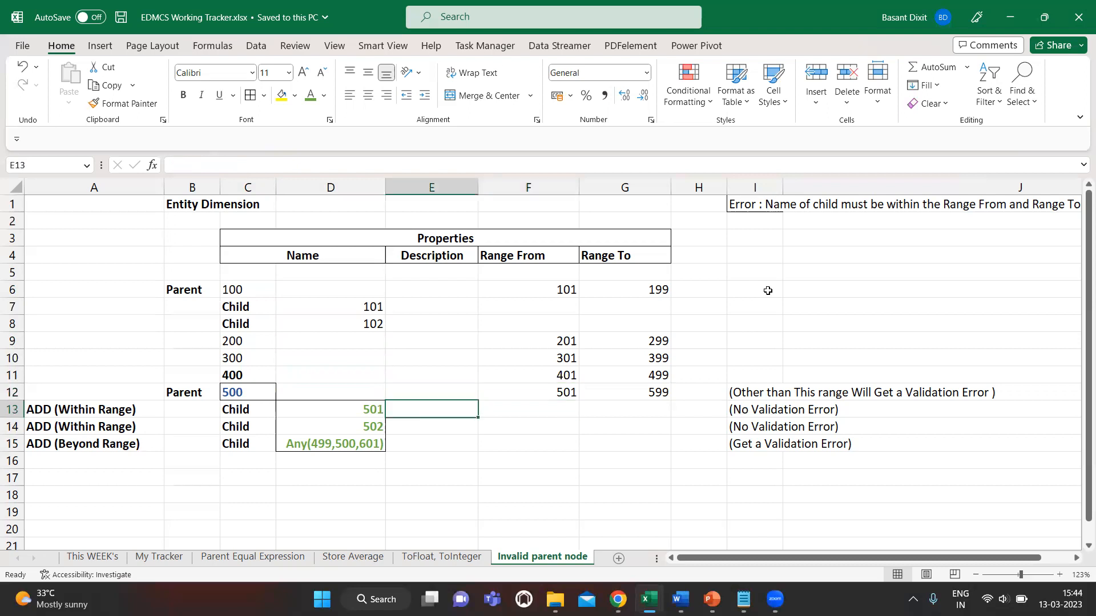
key(Left)
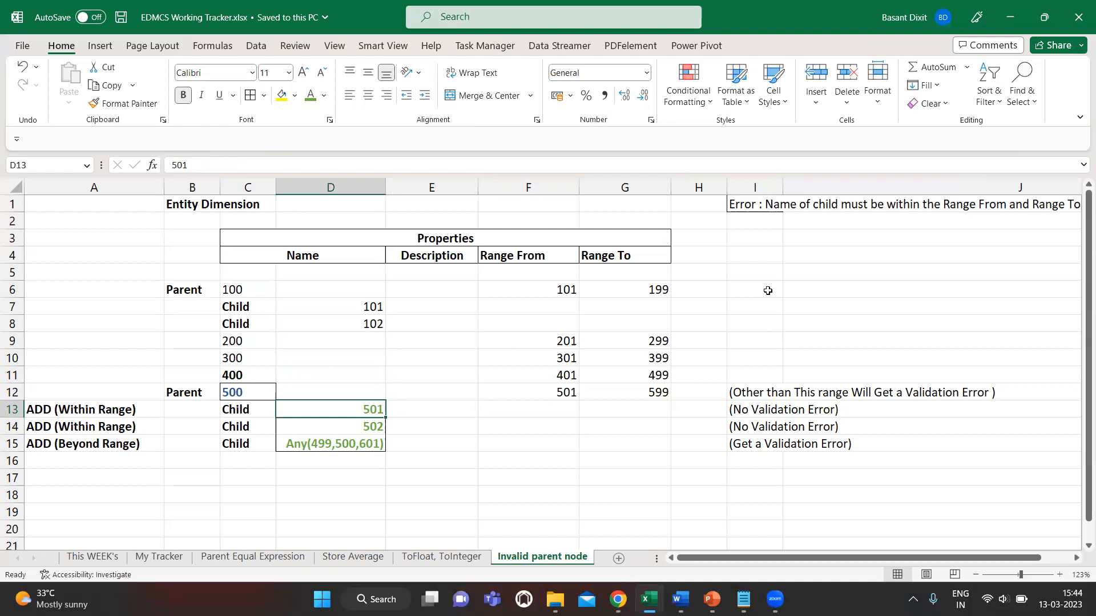
key(Down)
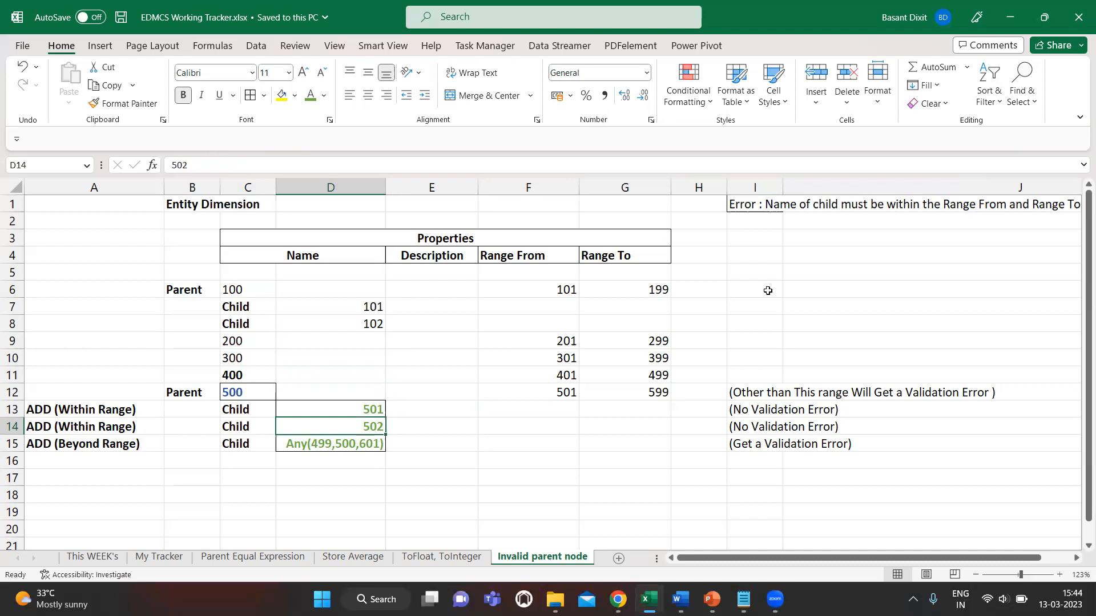
key(Down)
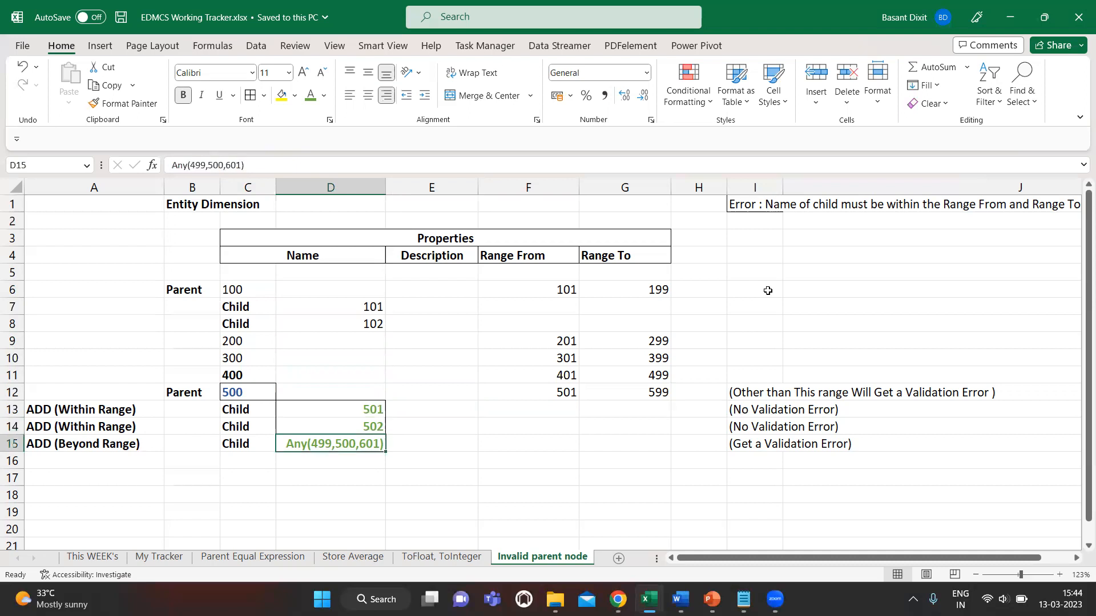
Check the beyond-range child entry in the last ADD row against the range of parent 500.
key(Right)
key(Up)
key(Right)
key(Up)
key(Up)
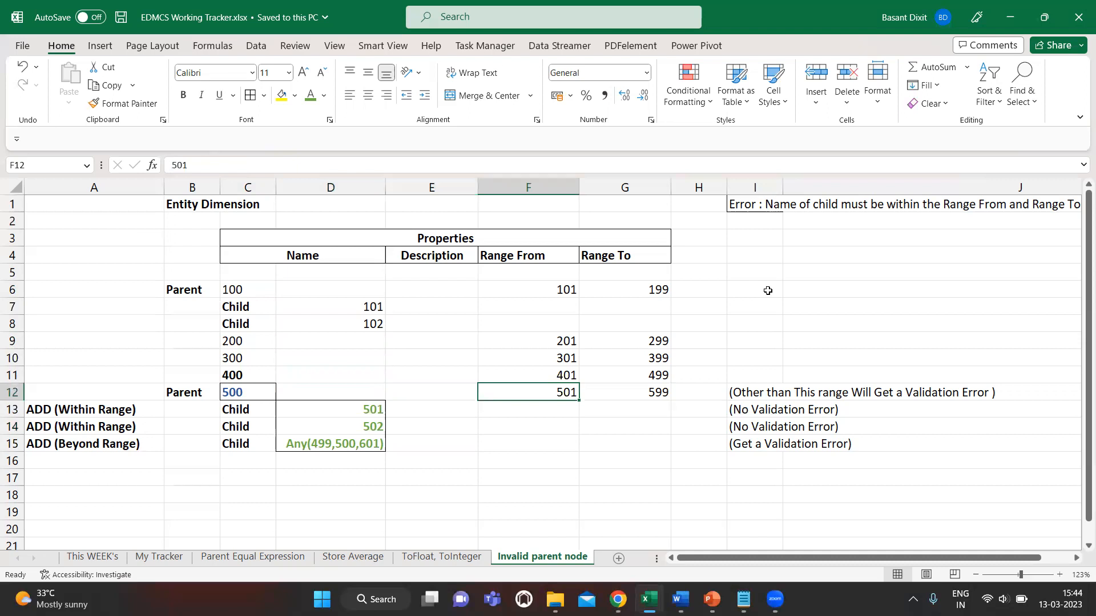
key(Down)
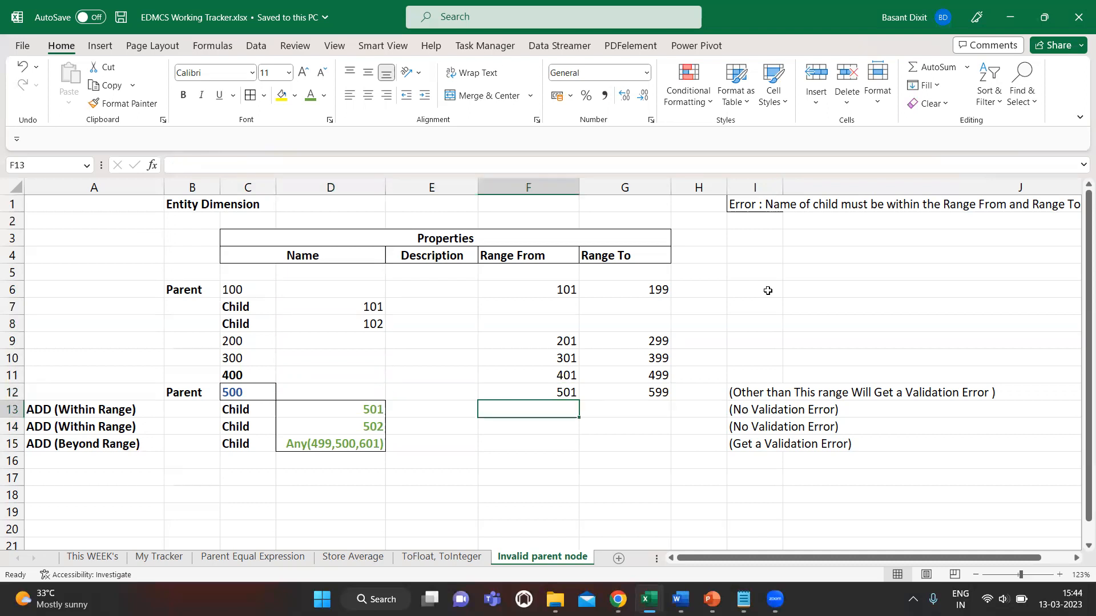
key(Left)
key(Down)
key(Left)
key(Down)
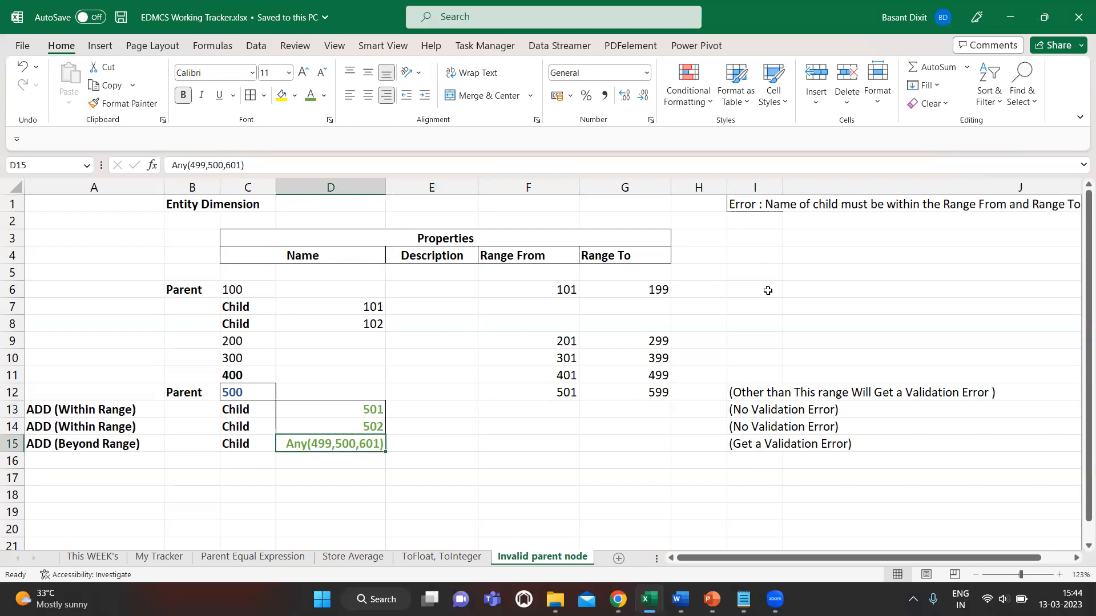
Examine the expected validation outcomes of the planned children, highlighting both ADD (Within Range) rows from child name to outcome note.
key(Right)
key(Right)
key(Right)
key(Right)
key(Right)
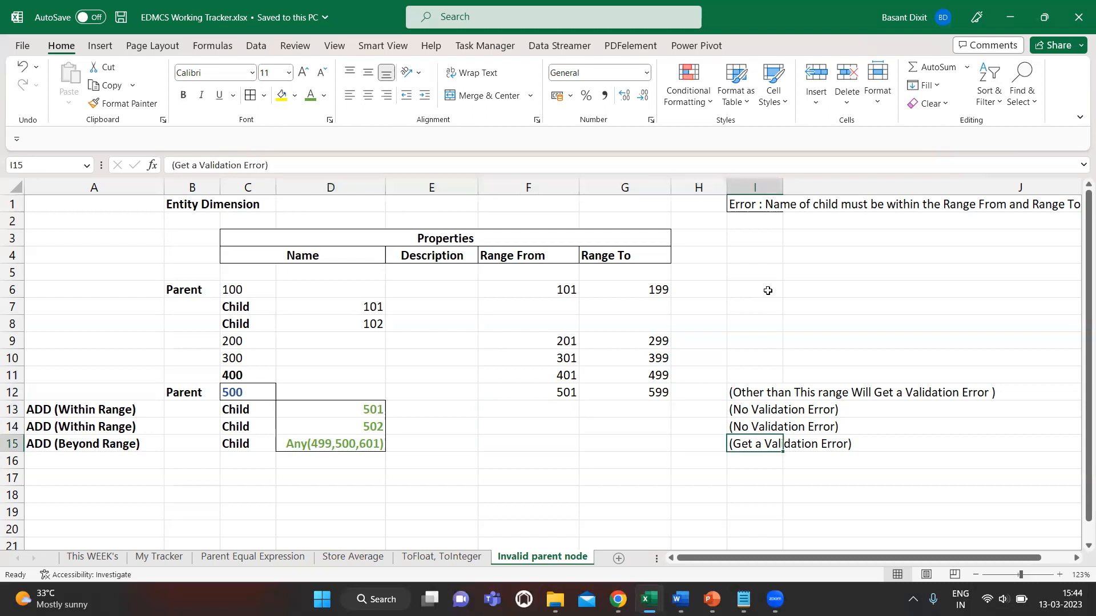
key(Up)
key(Up)
key(shift+Down)
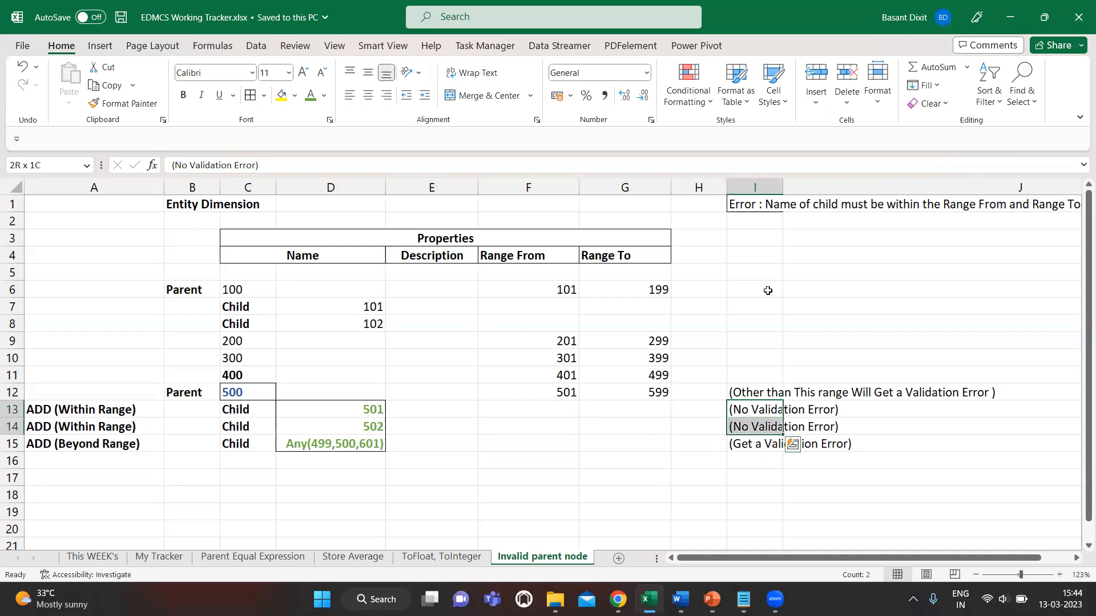
key(shift+Left)
key(shift+Left)
key(shift+Left)
key(shift+Left)
key(shift+Left)
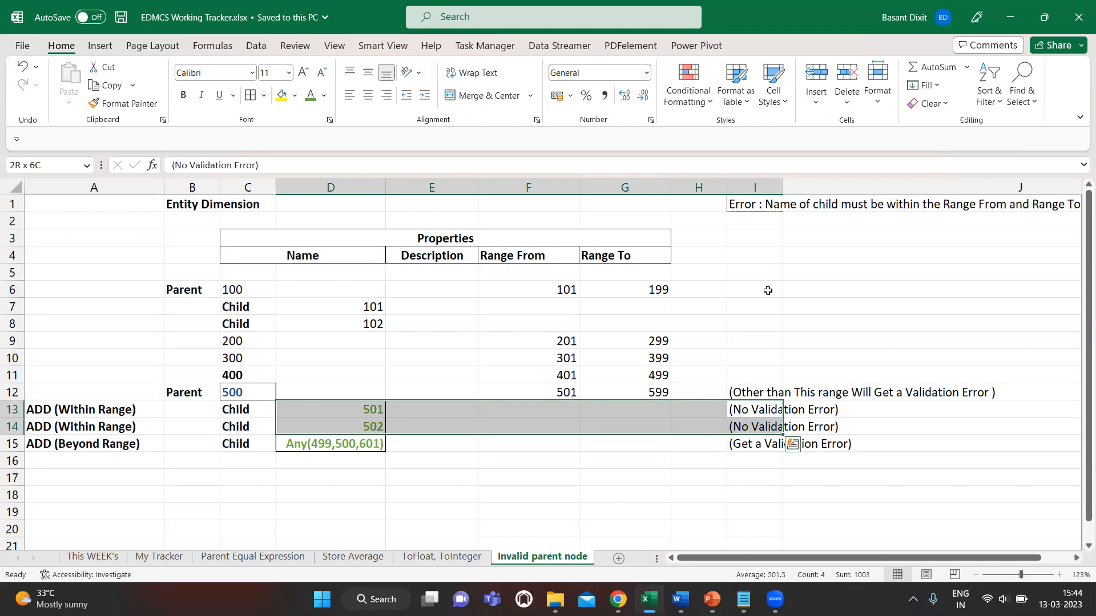
Review the out-of-range note beside parent 500 and the ADD (Beyond Range) row with its child names.
key(Up)
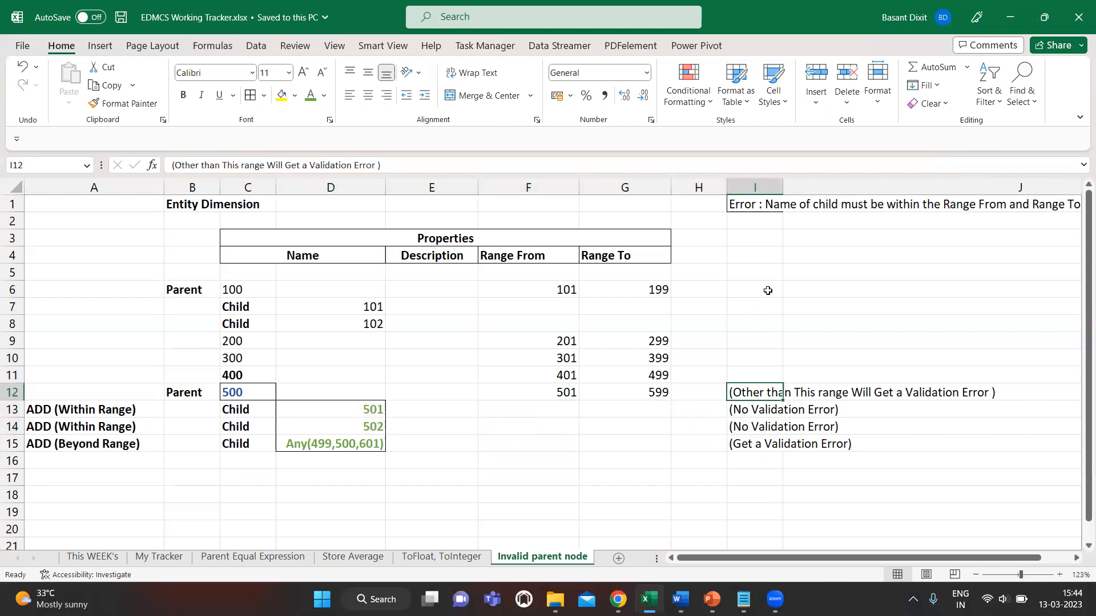
key(Right)
key(Left)
key(Down)
key(Down)
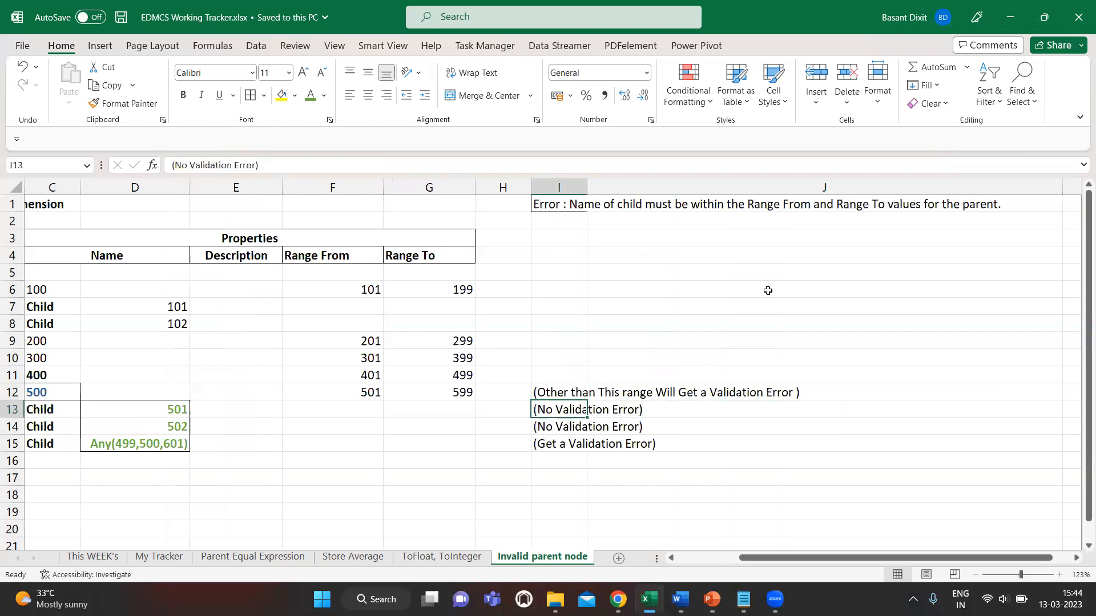
key(Left)
key(Left)
key(Left)
key(Left)
key(Left)
key(Left)
key(Left)
key(Left)
key(Down)
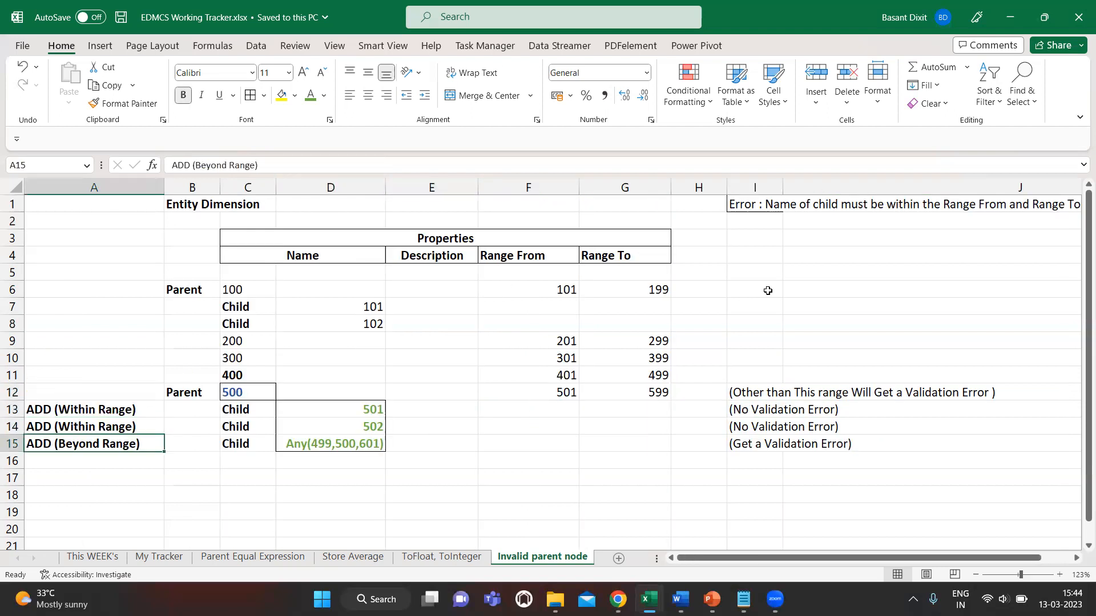
key(Right)
key(Right)
key(Right)
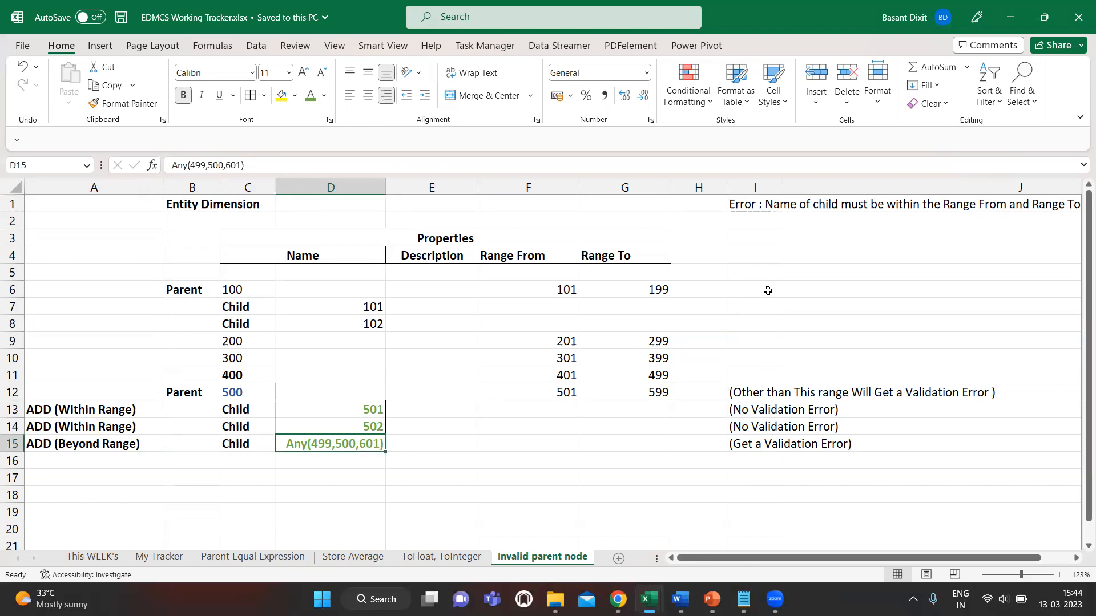
Read the full error message text in cell I1 about child names and the parent's range.
scroll(849, 287, right, 2)
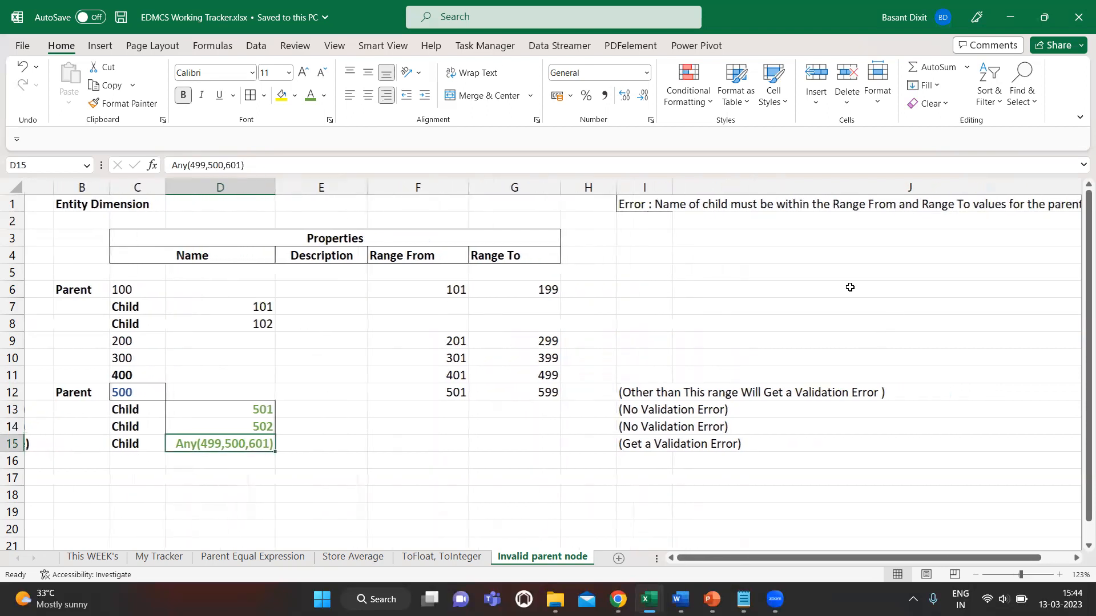
scroll(850, 287, right, 2)
click(568, 207)
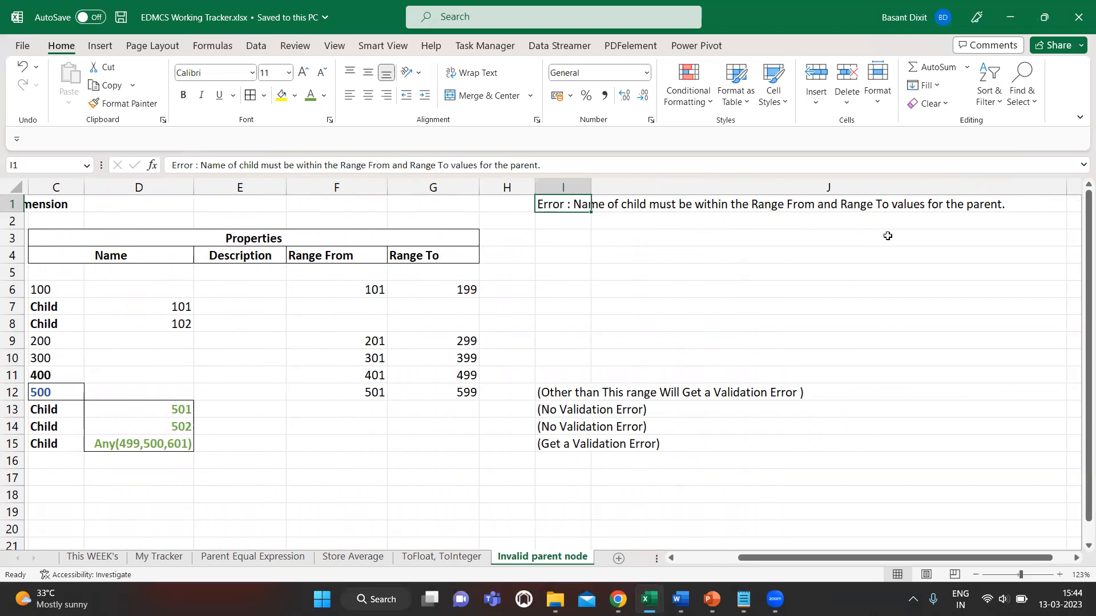
click(678, 244)
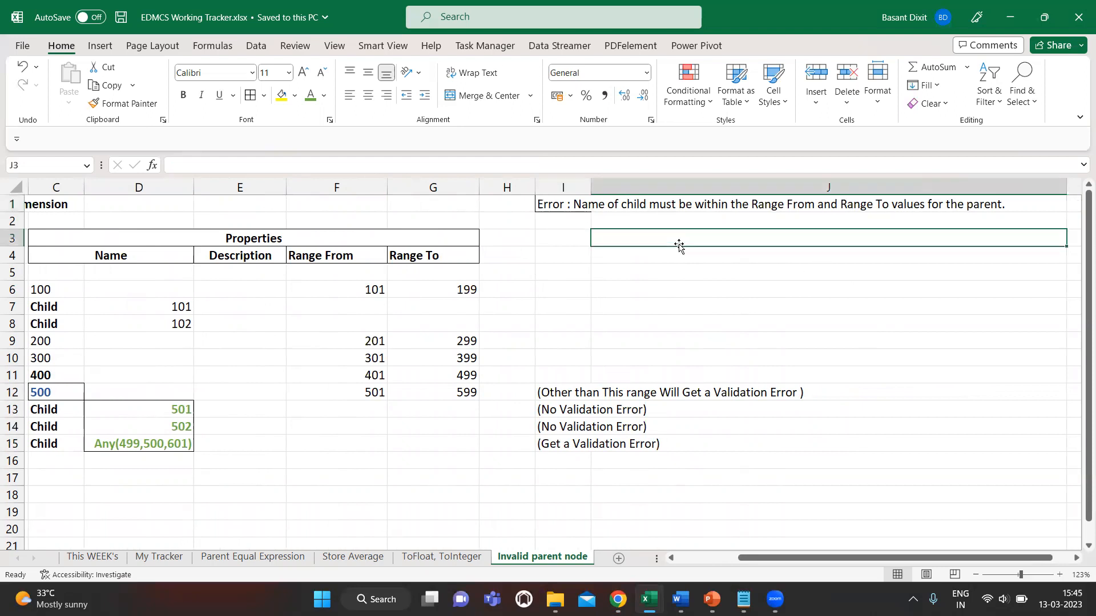
key(Up)
key(Left)
key(Up)
key(Left)
key(Left)
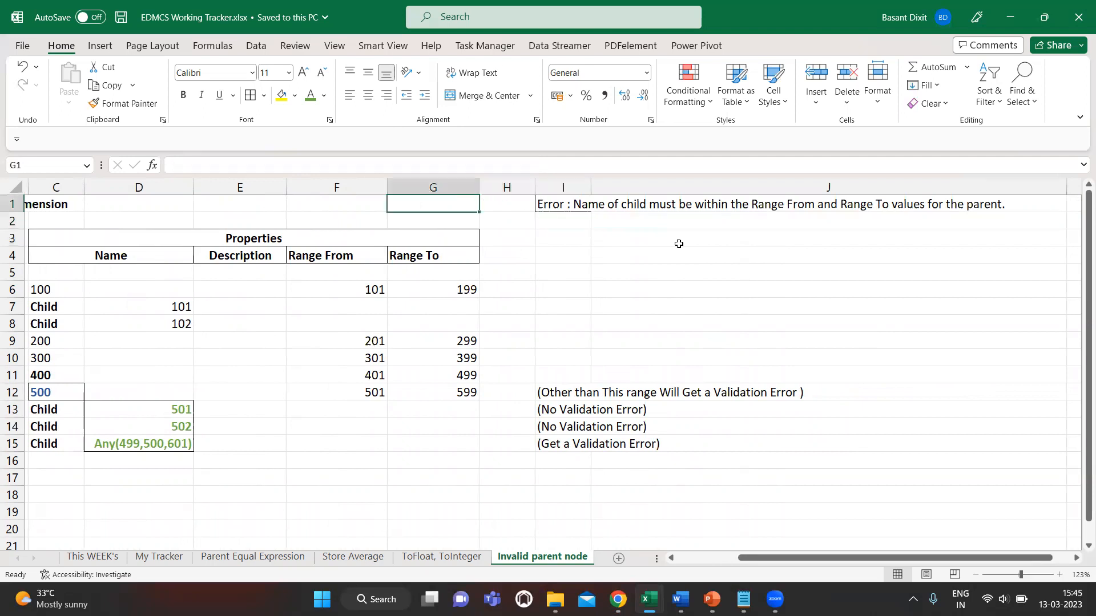
key(Home)
key(Down)
key(Down)
key(Down)
key(Down)
key(Down)
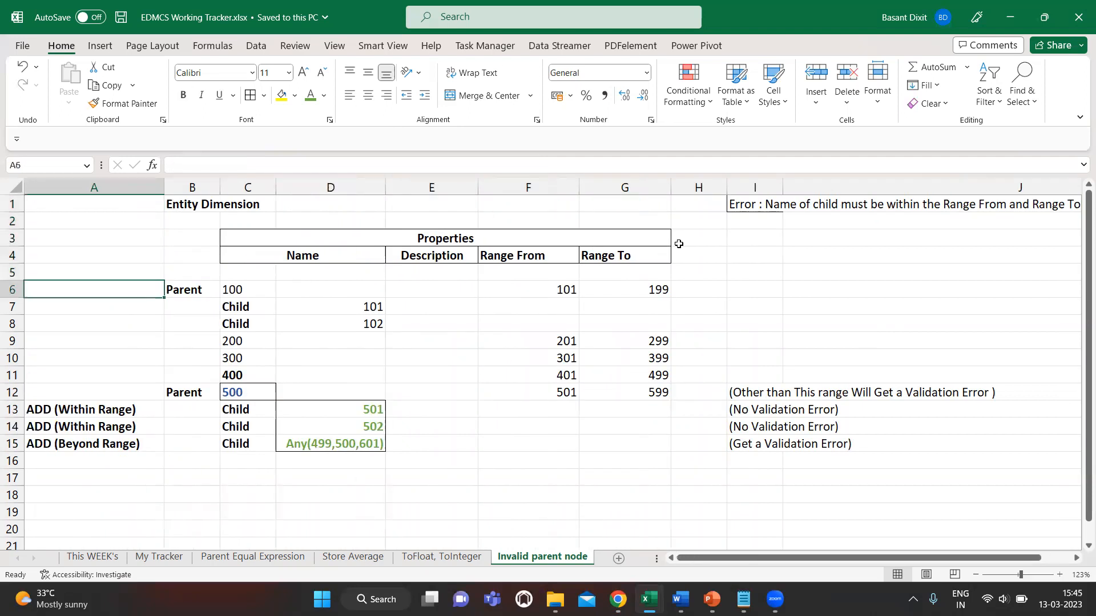
Switch to Oracle Enterprise Data Management Cloud and open the Entity hierarchy set's validations via the Entity viewpoint's data chain.
key(alt+Tab)
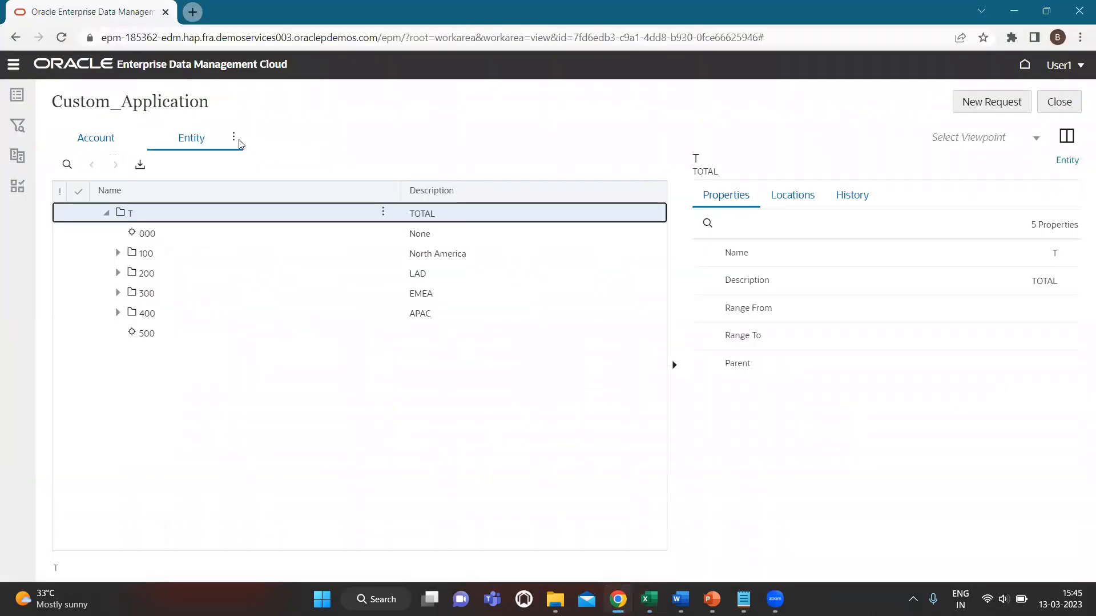
click(234, 138)
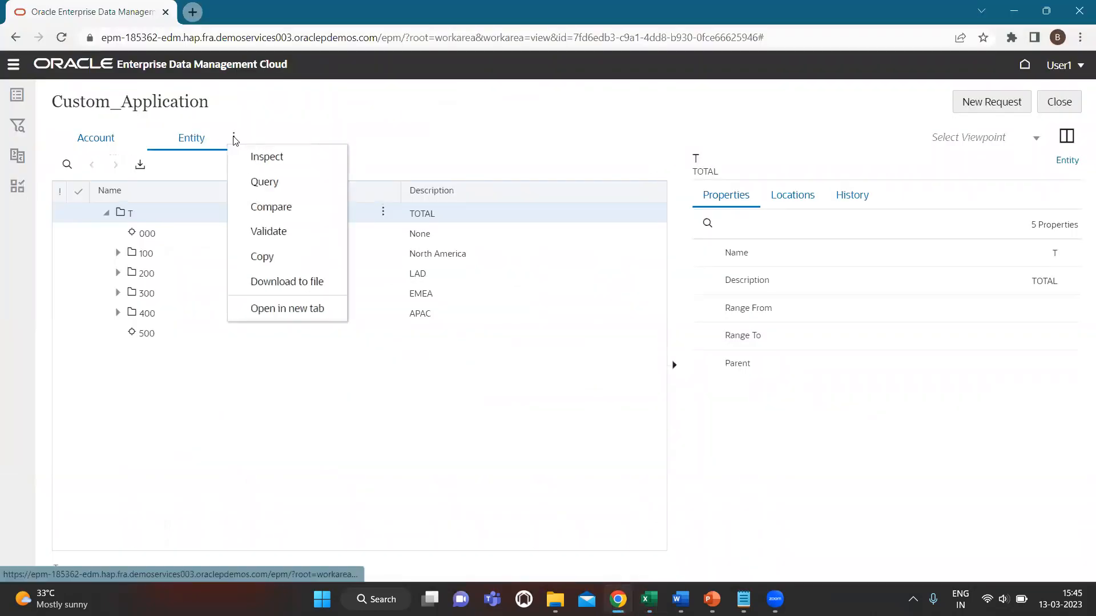
click(263, 159)
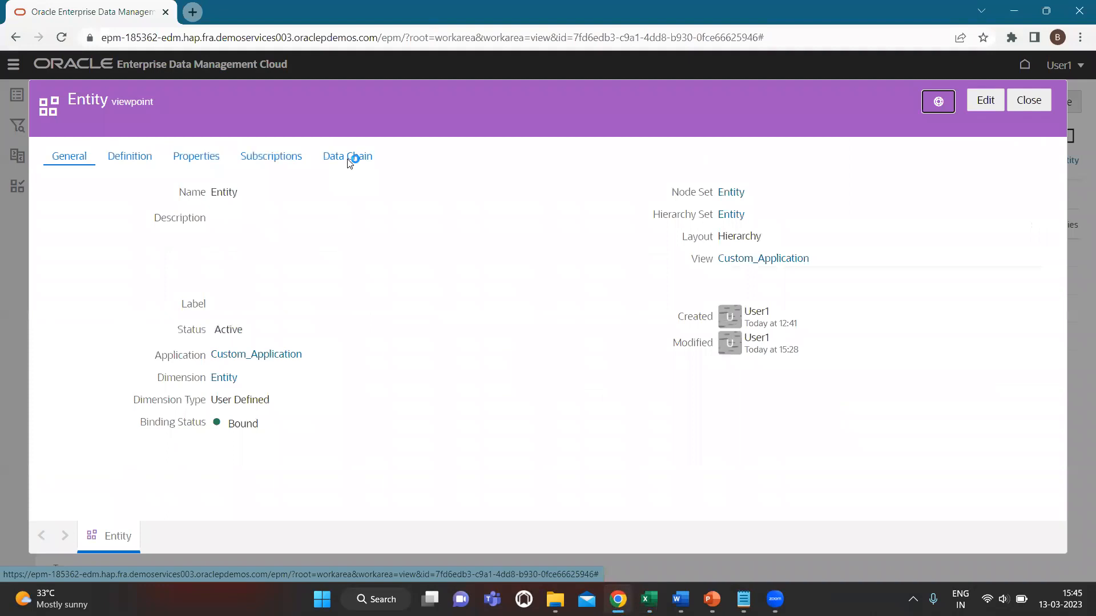
click(350, 159)
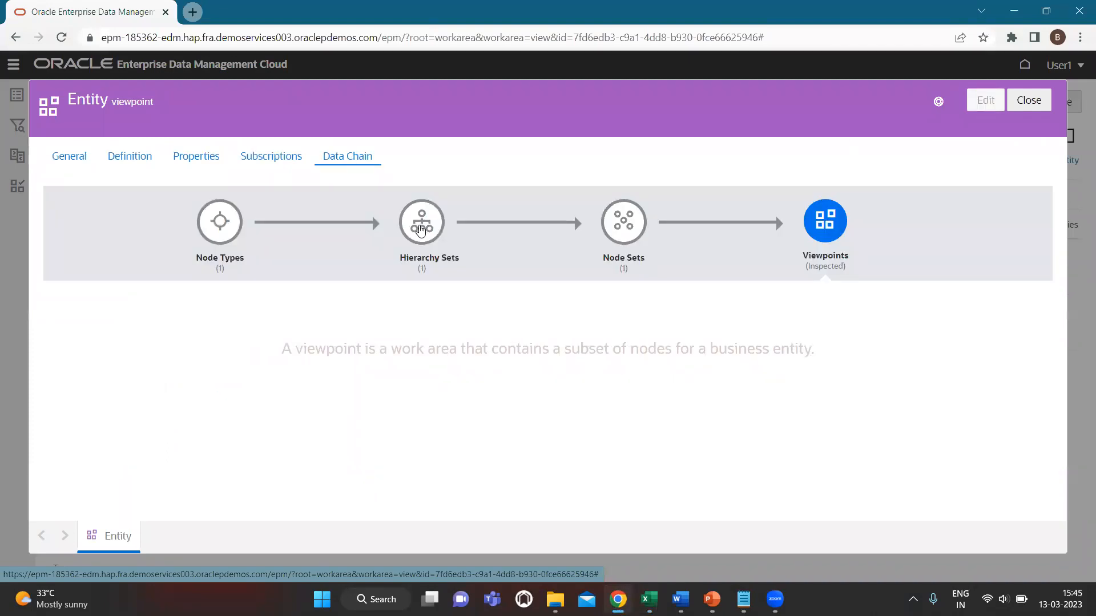
click(420, 230)
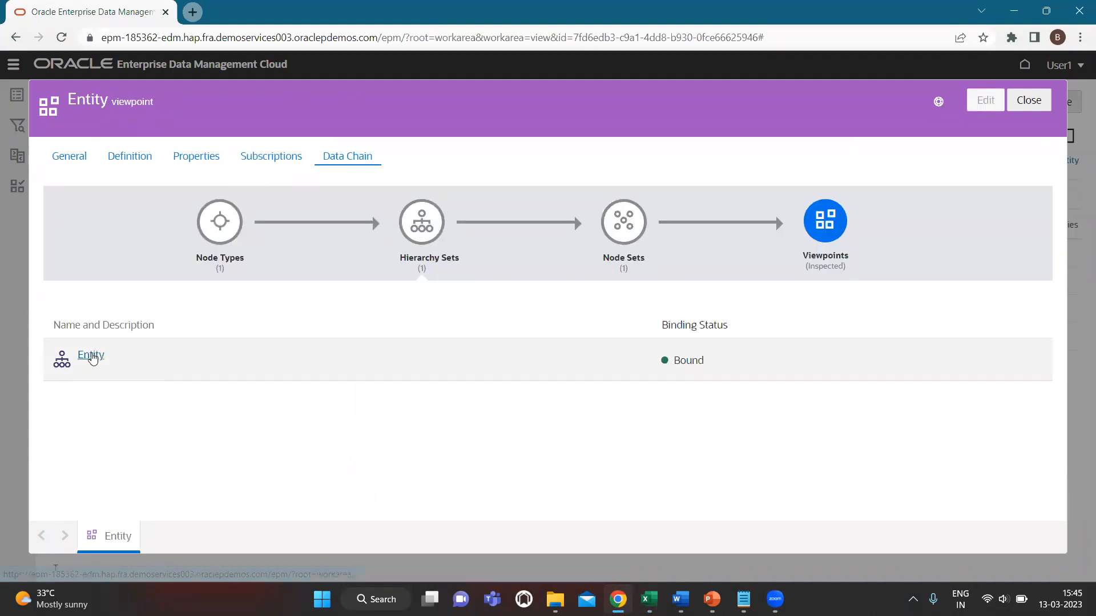
click(91, 356)
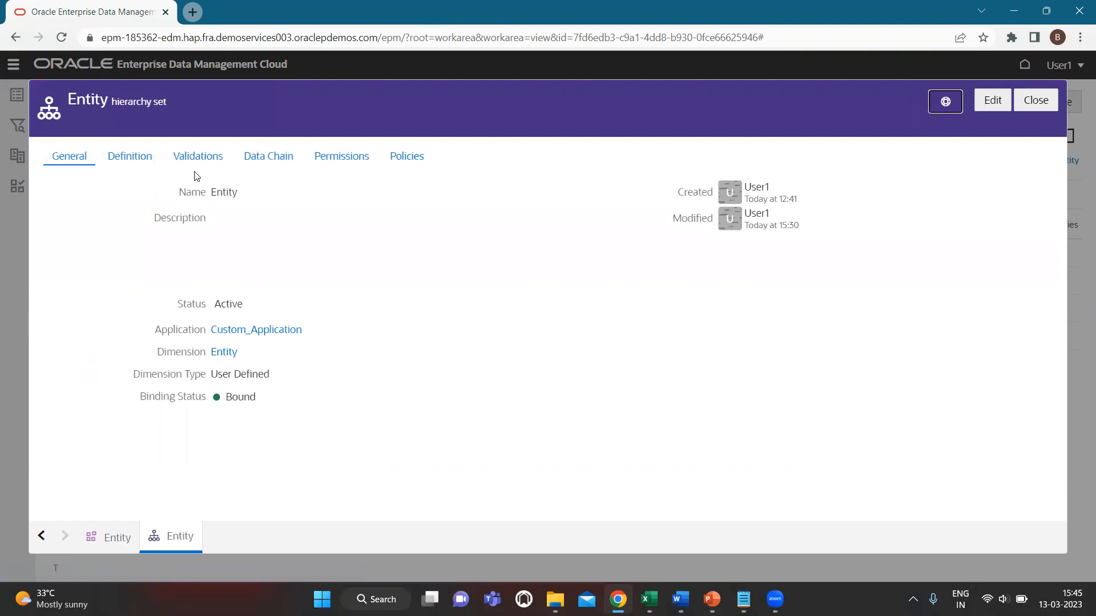
click(200, 162)
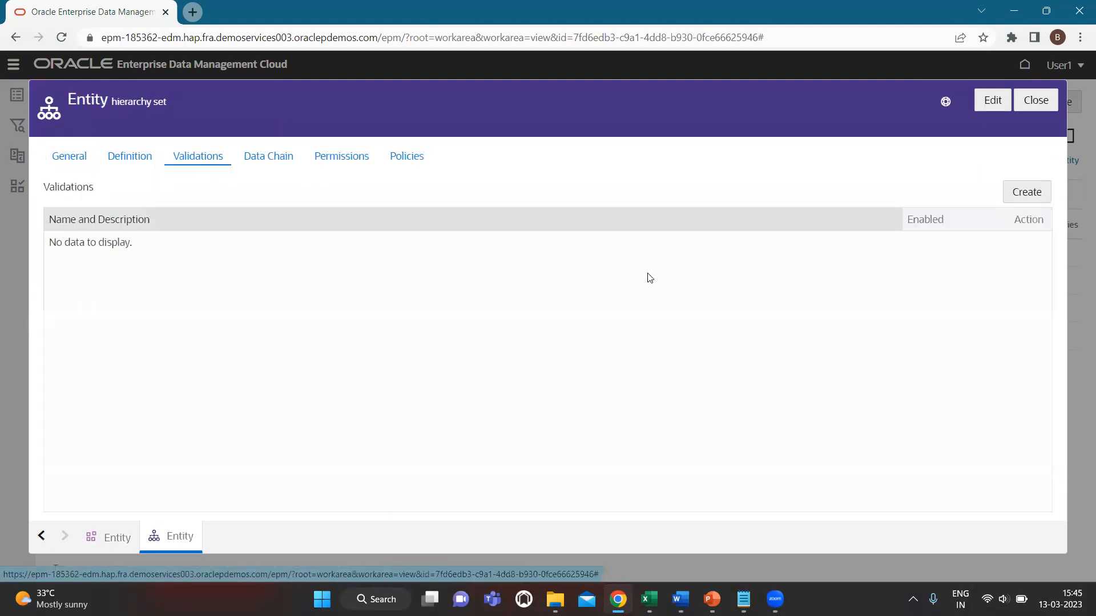
Create a custom validation named "Name Invalid-parent Range" for the Entity hierarchy set, leaving the description empty.
click(1021, 198)
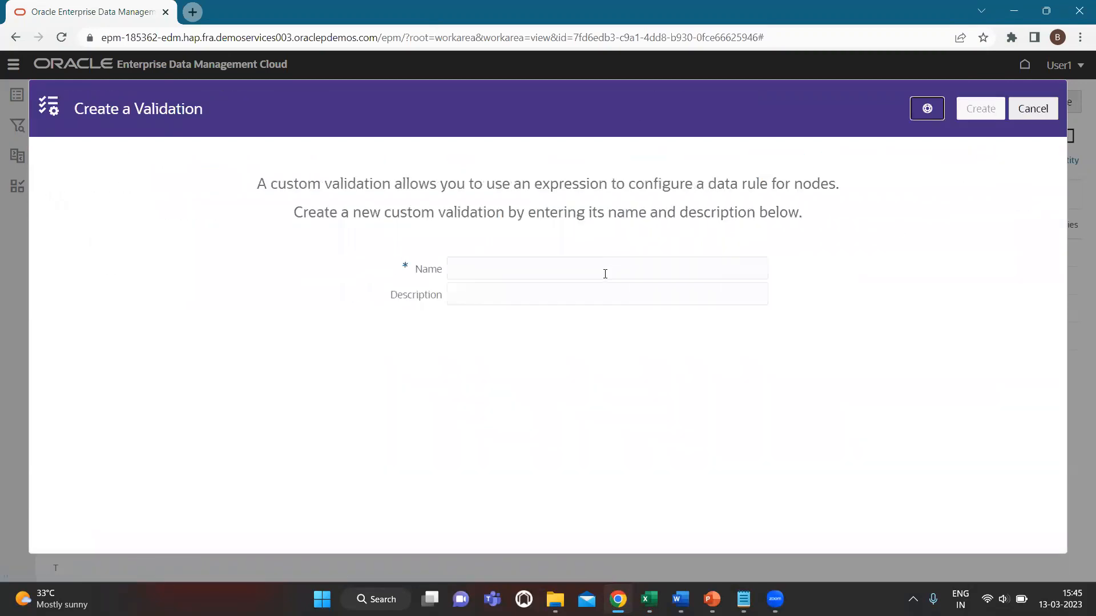
click(605, 274)
text(Na)
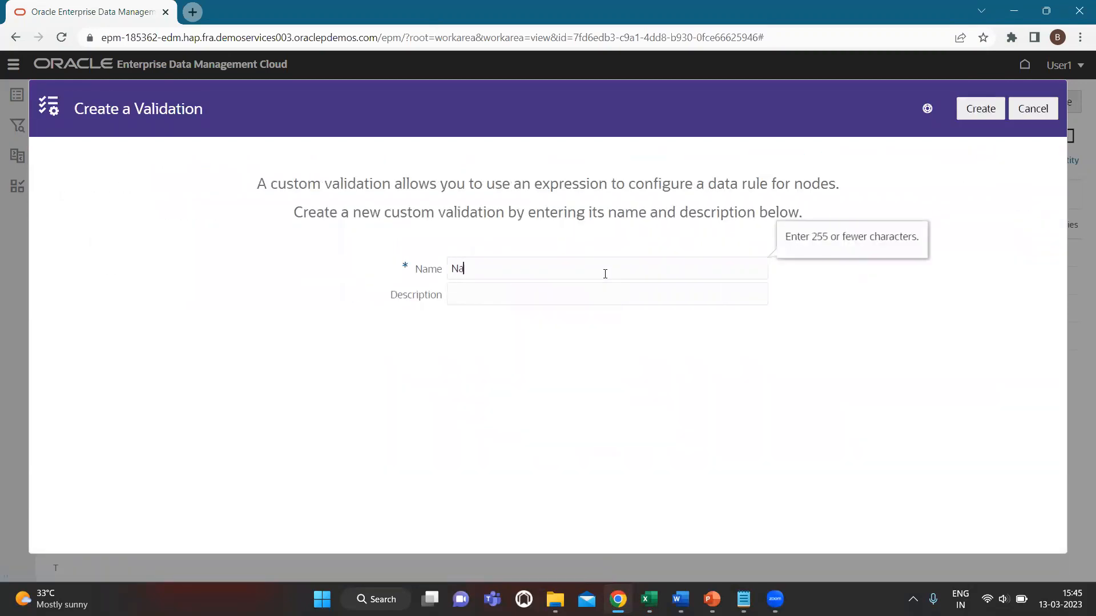
text(me Invalid-parent Range)
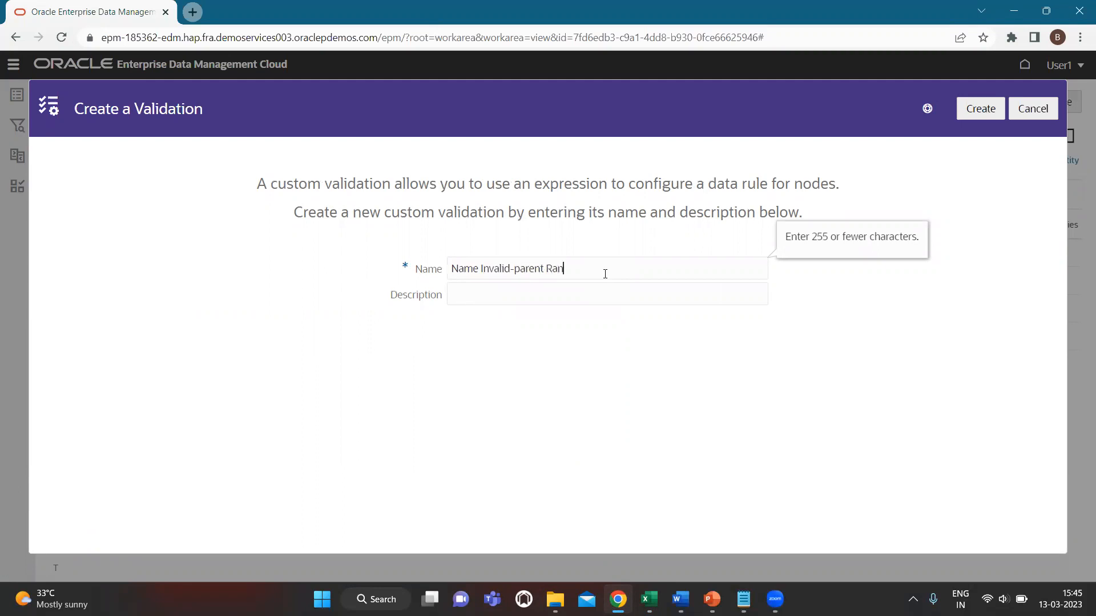
click(589, 293)
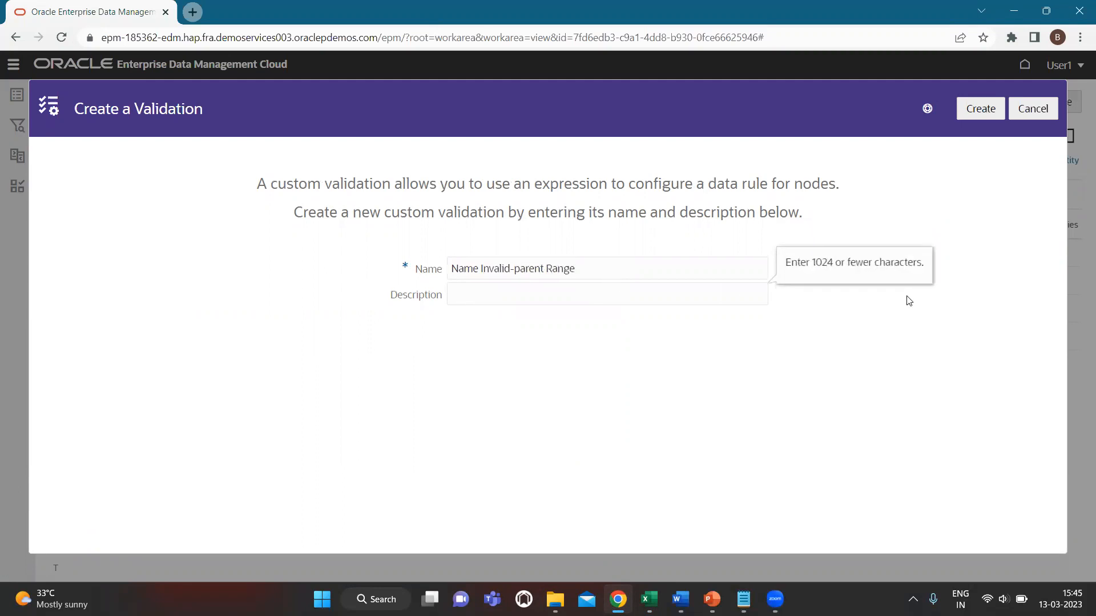
click(966, 107)
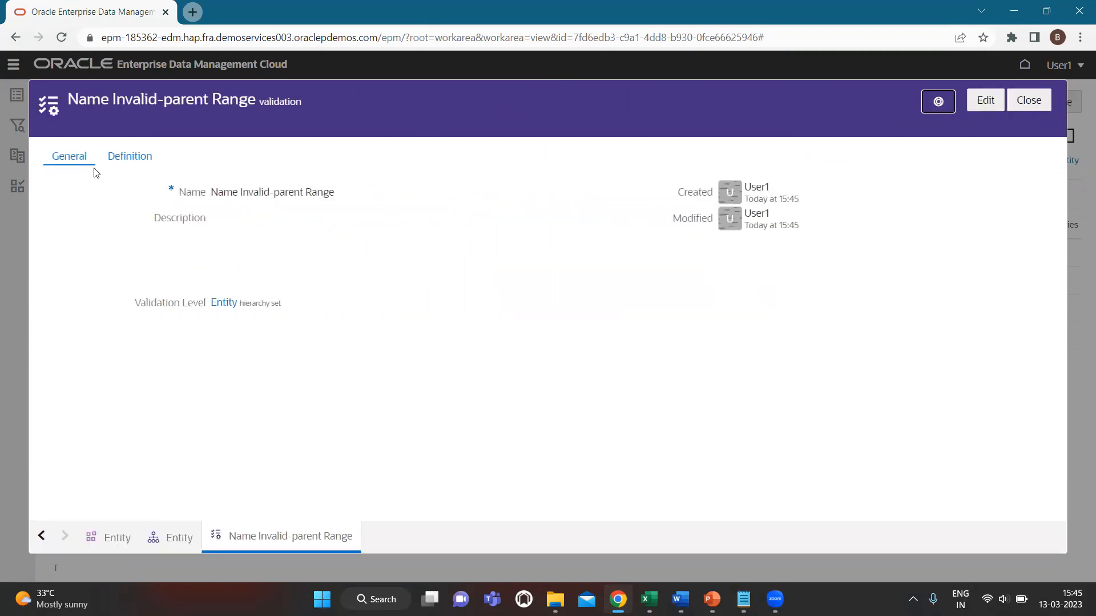
Edit the validation's definition: enable it and set the failure message to cell I1's text from the Excel tracker, without the "Error :" prefix.
click(142, 162)
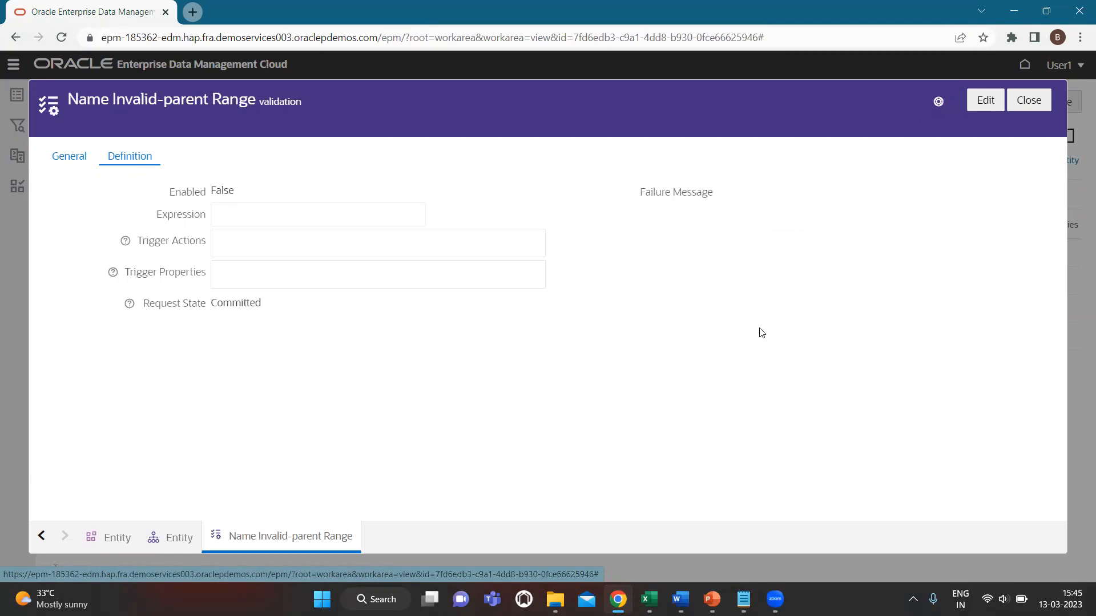
click(984, 108)
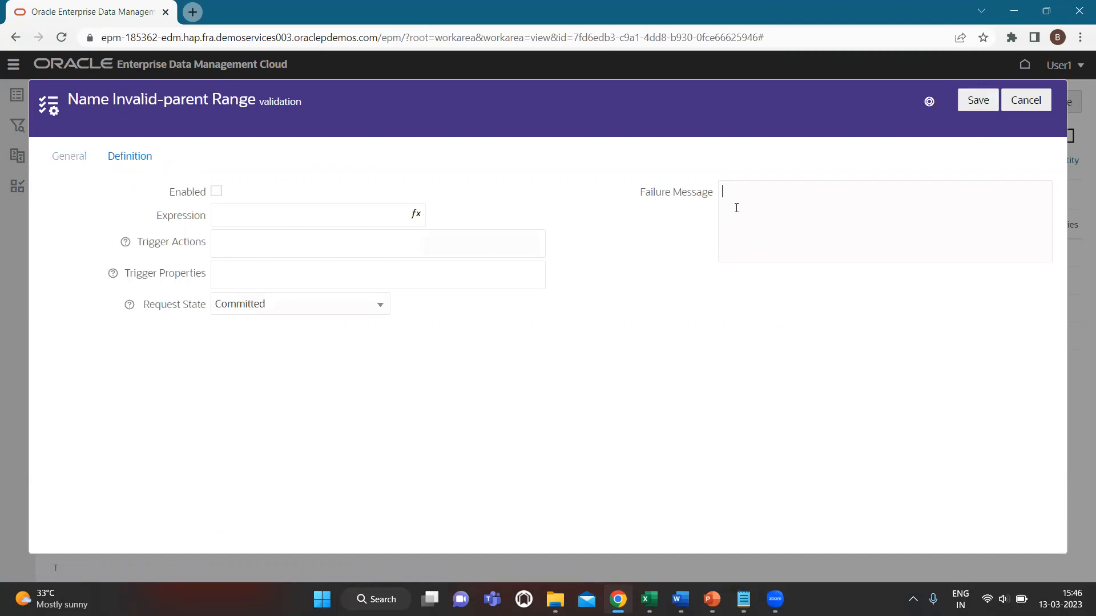
key(alt+Tab)
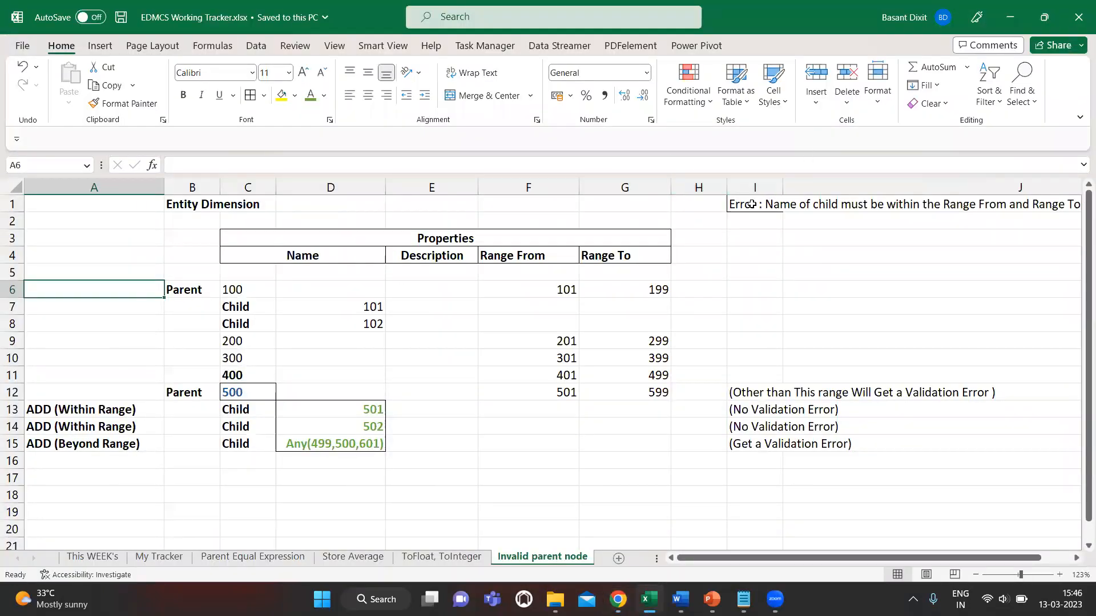
click(751, 203)
click(751, 167)
key(ctrl+a)
key(ctrl+c)
key(alt+Tab)
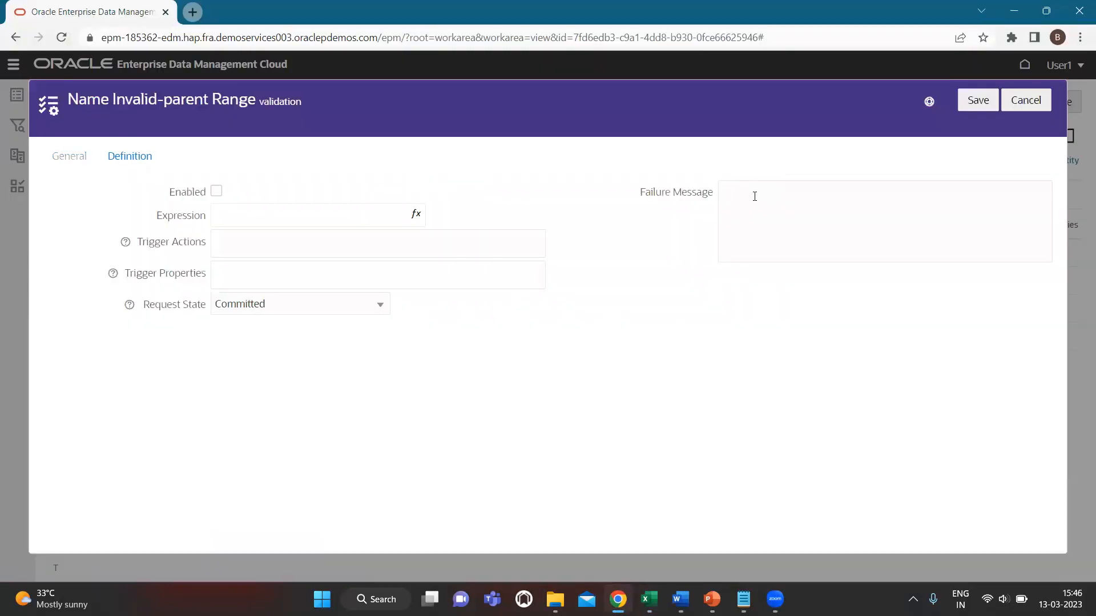
key(ctrl+v)
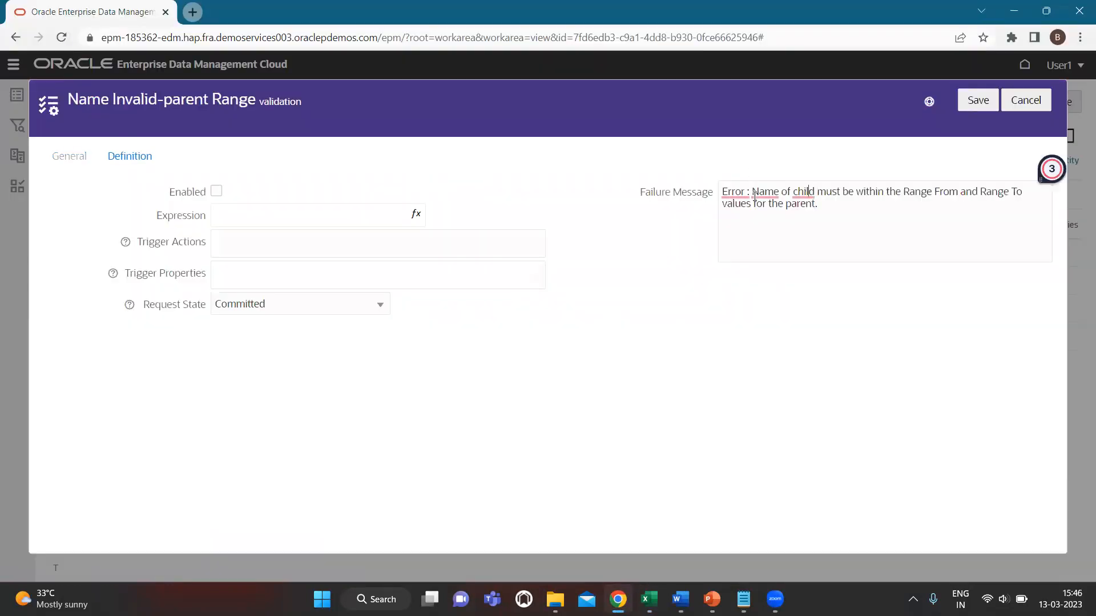
drag(753, 194, 722, 194)
key(BackSpace)
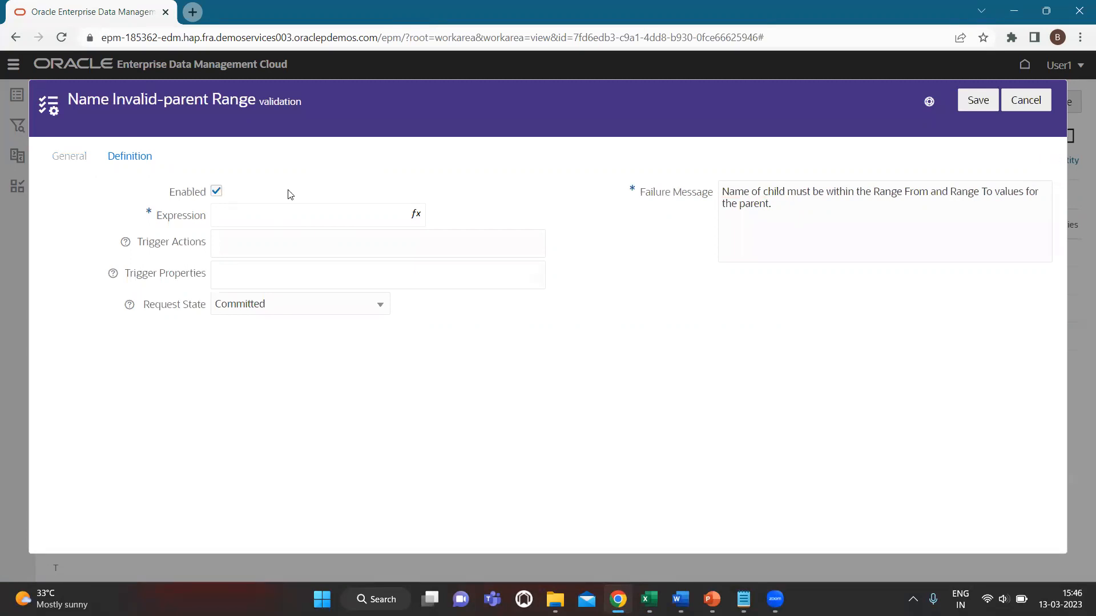
Set the validation's trigger actions to Add, Move, Rename and Insert.
click(367, 244)
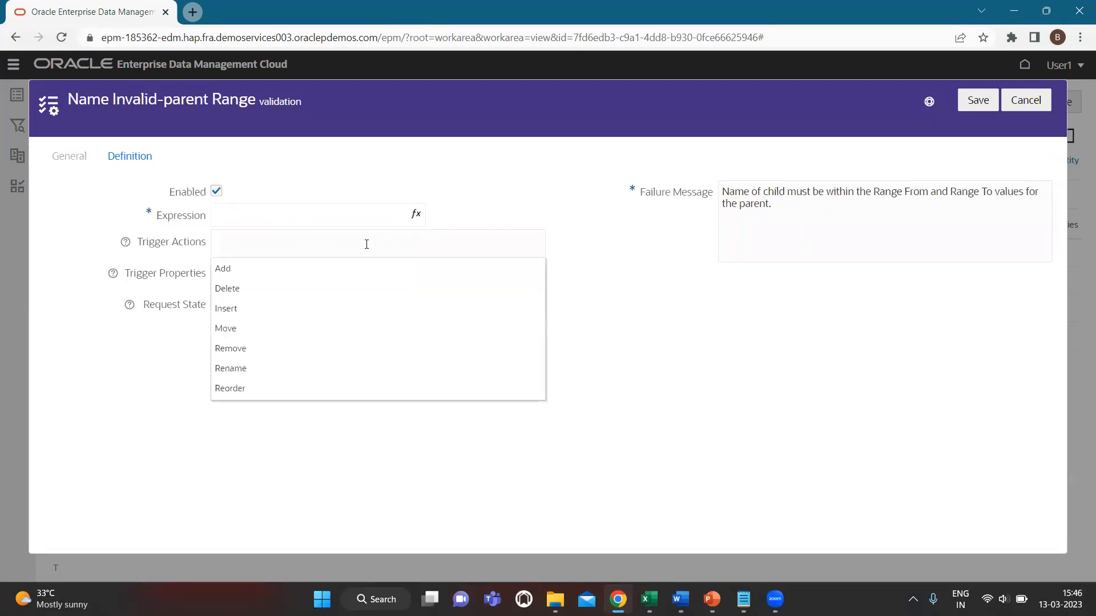
click(292, 264)
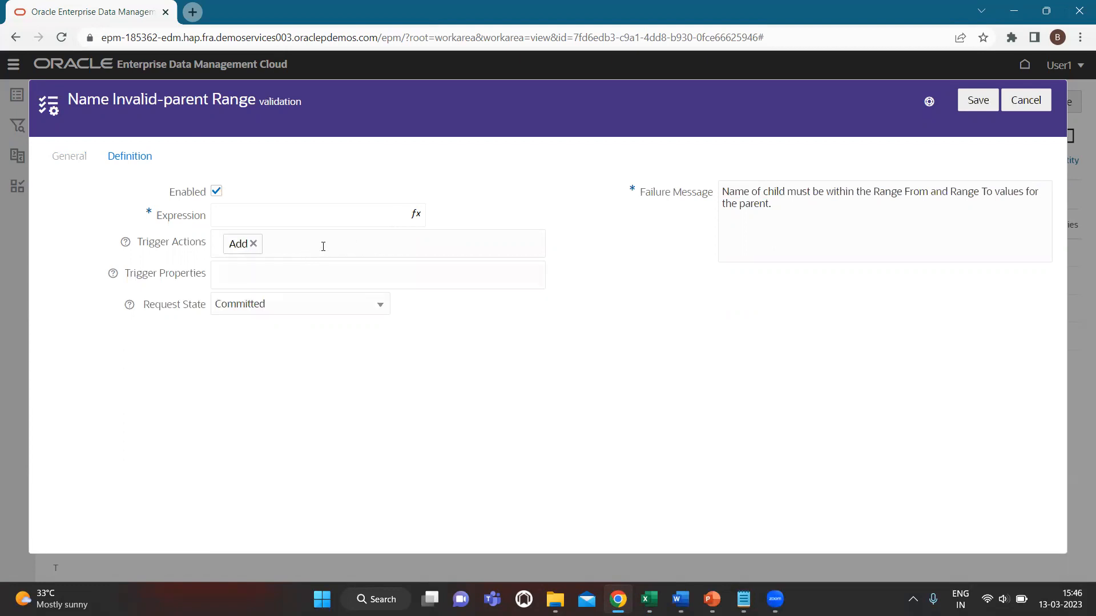
click(323, 246)
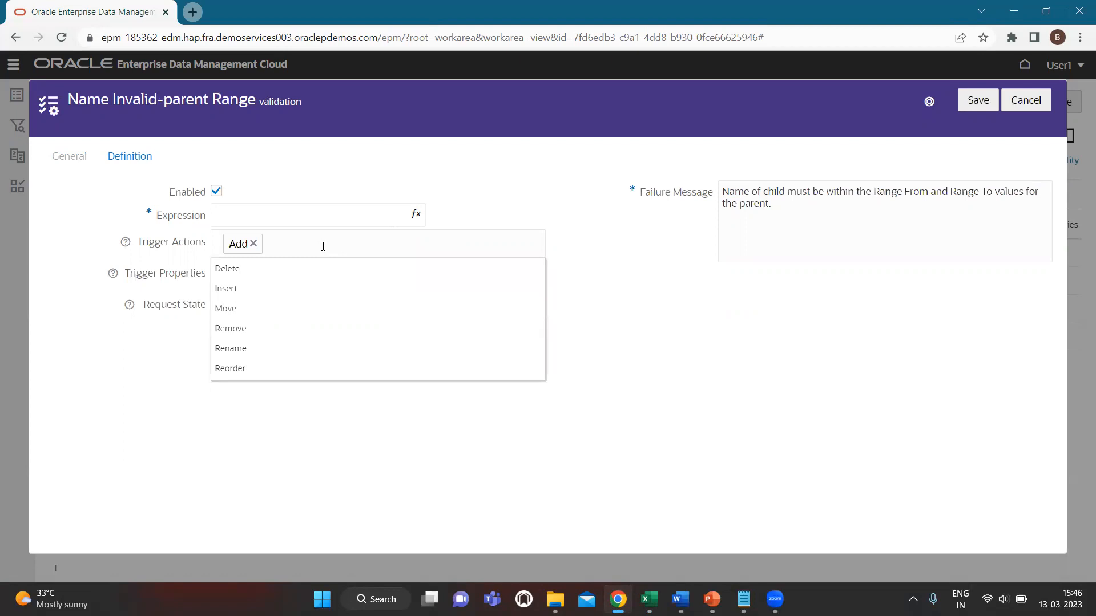
click(266, 308)
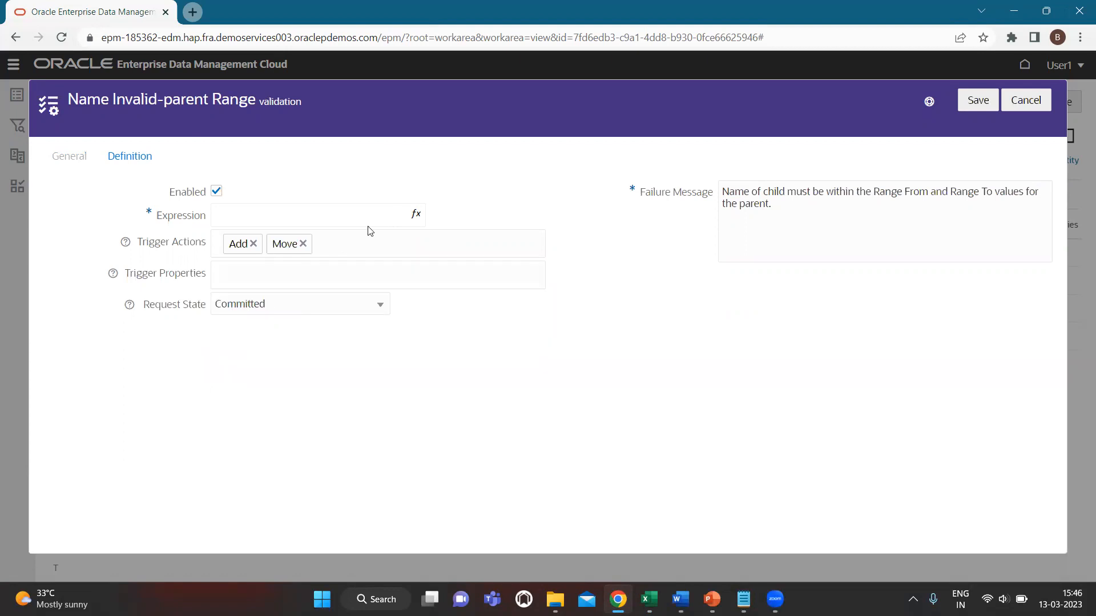
click(366, 242)
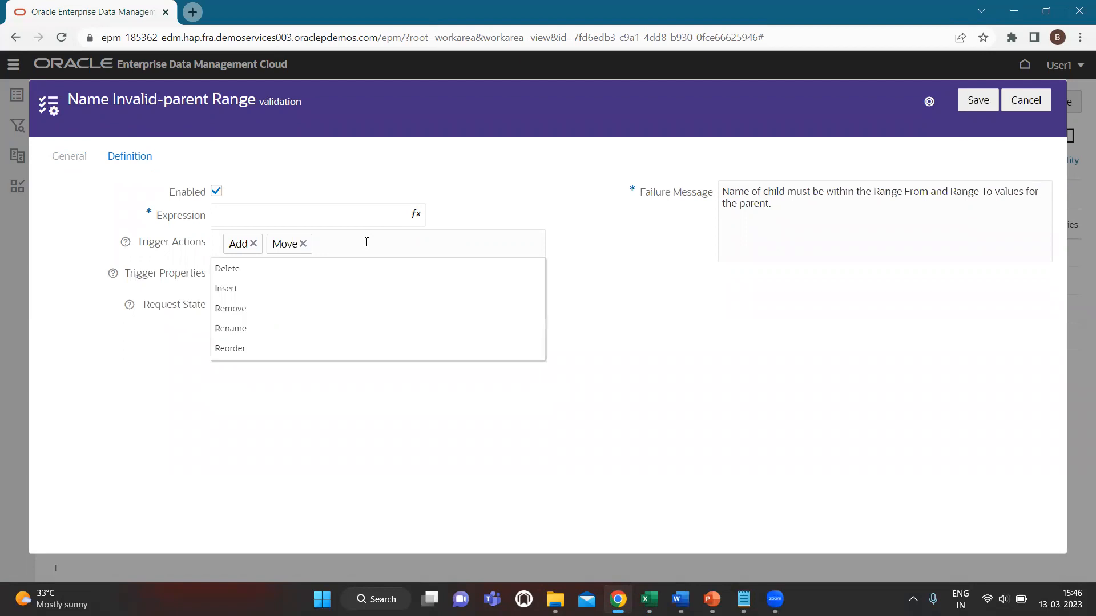
click(289, 327)
click(411, 246)
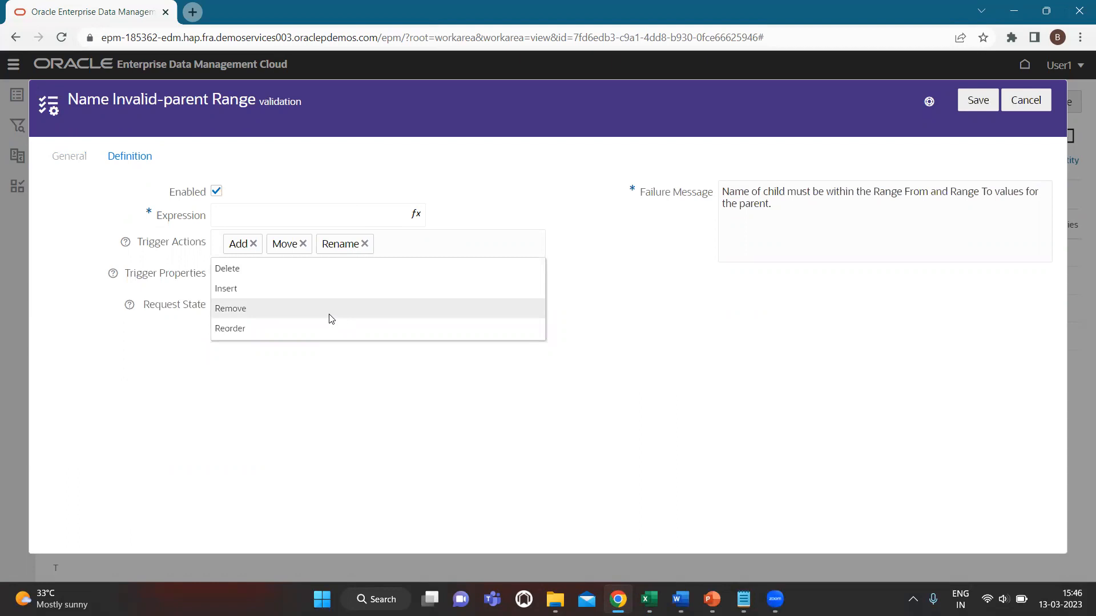
click(349, 287)
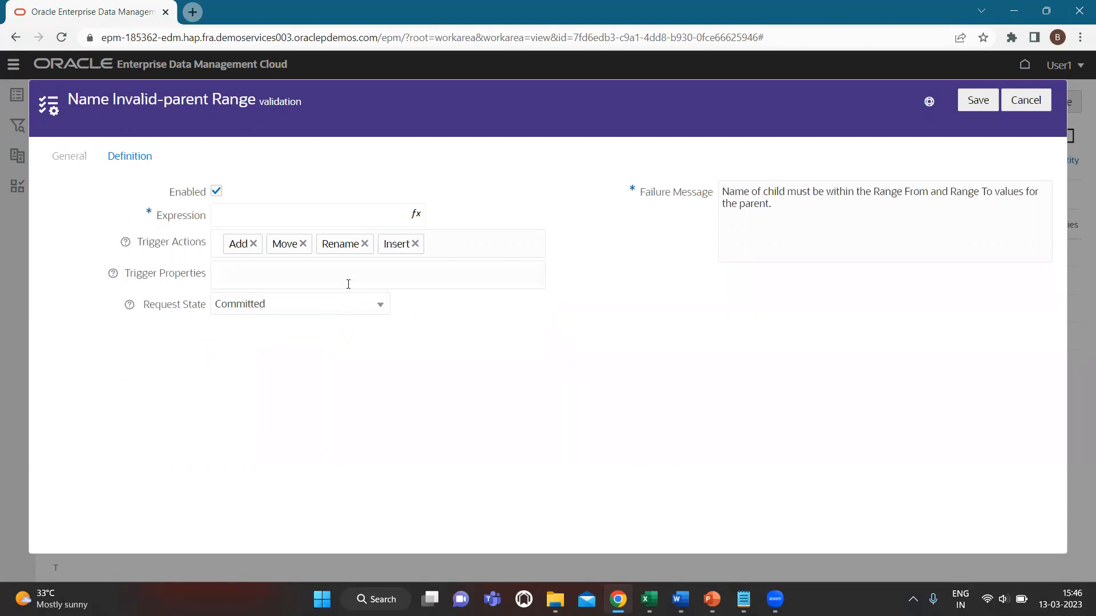
Set Name as the only trigger property of the validation.
click(323, 281)
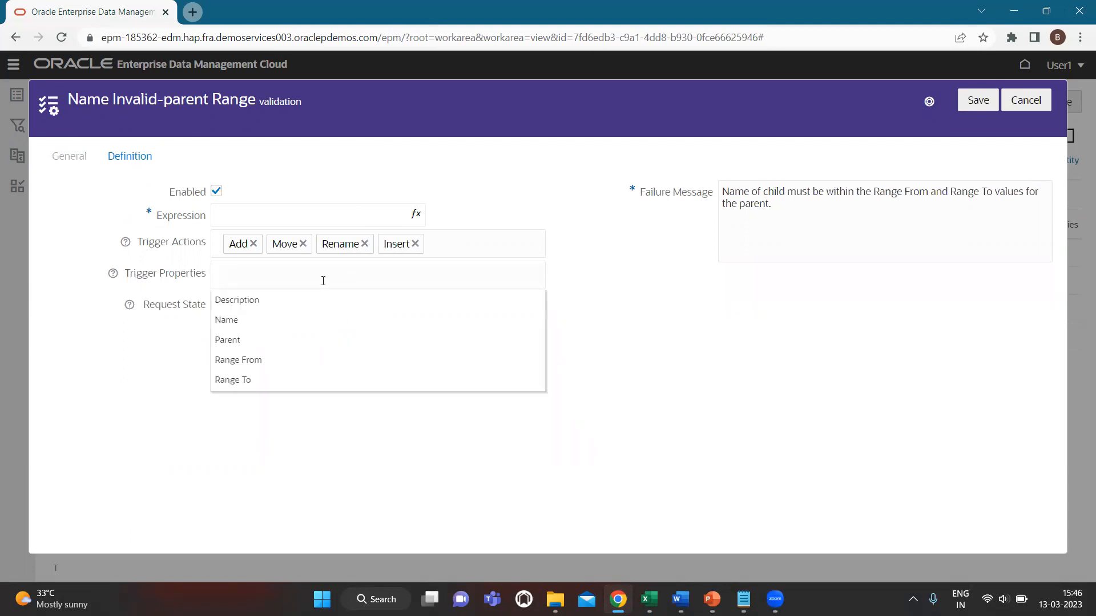
click(293, 320)
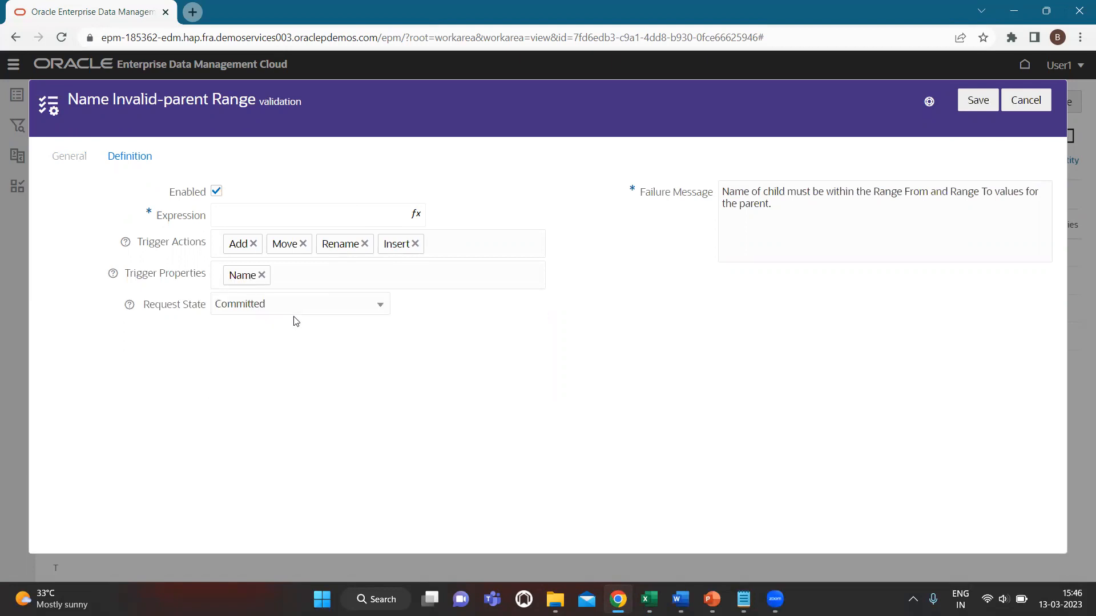
click(323, 279)
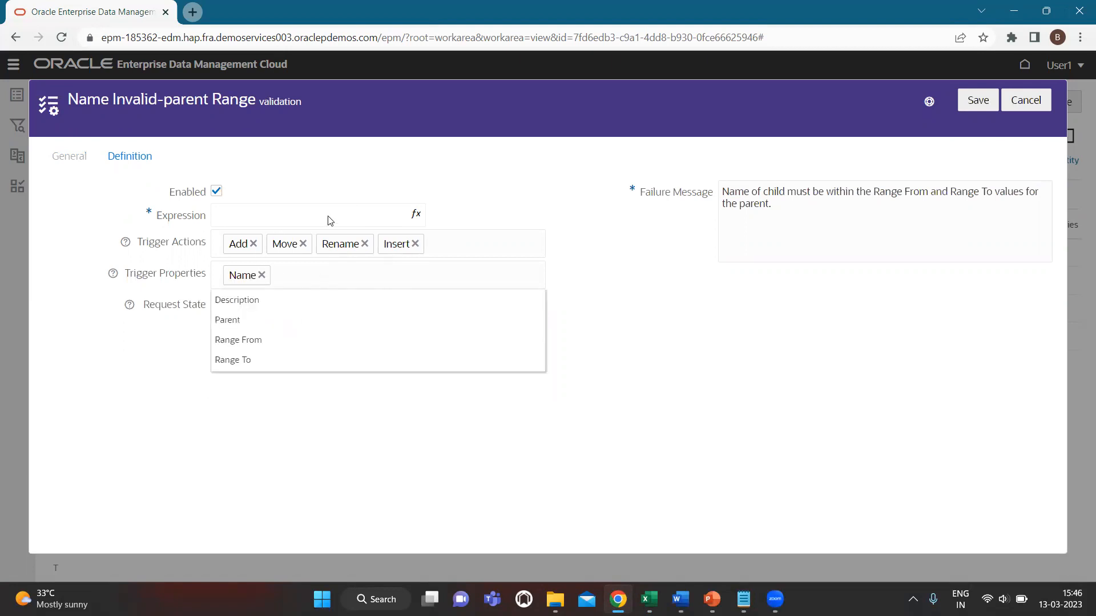
click(365, 215)
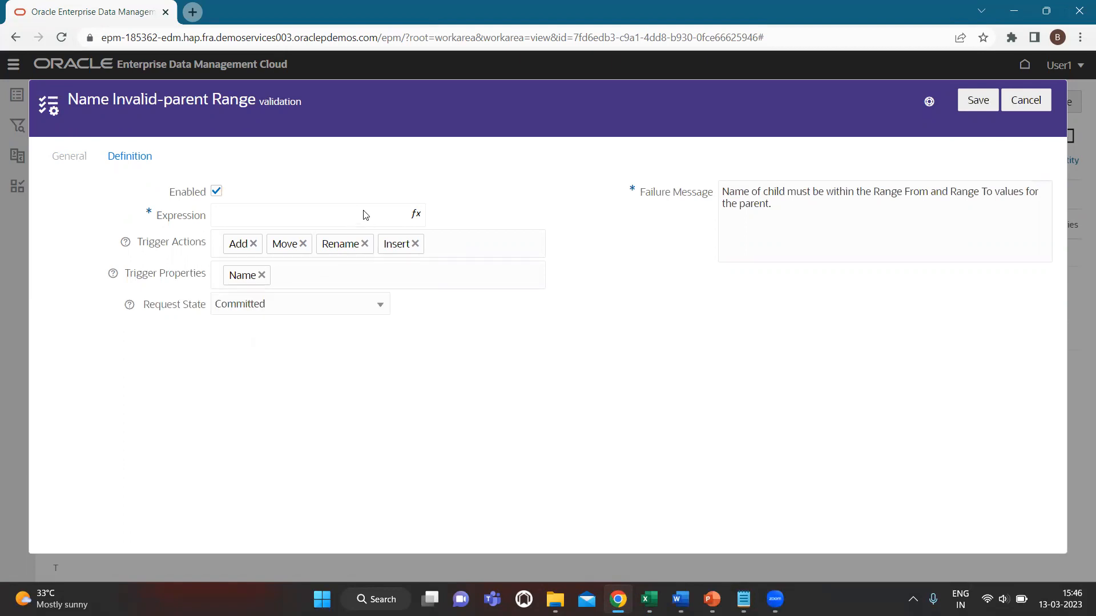
Open the validation's expression for editing and remove the default return False statement.
click(417, 217)
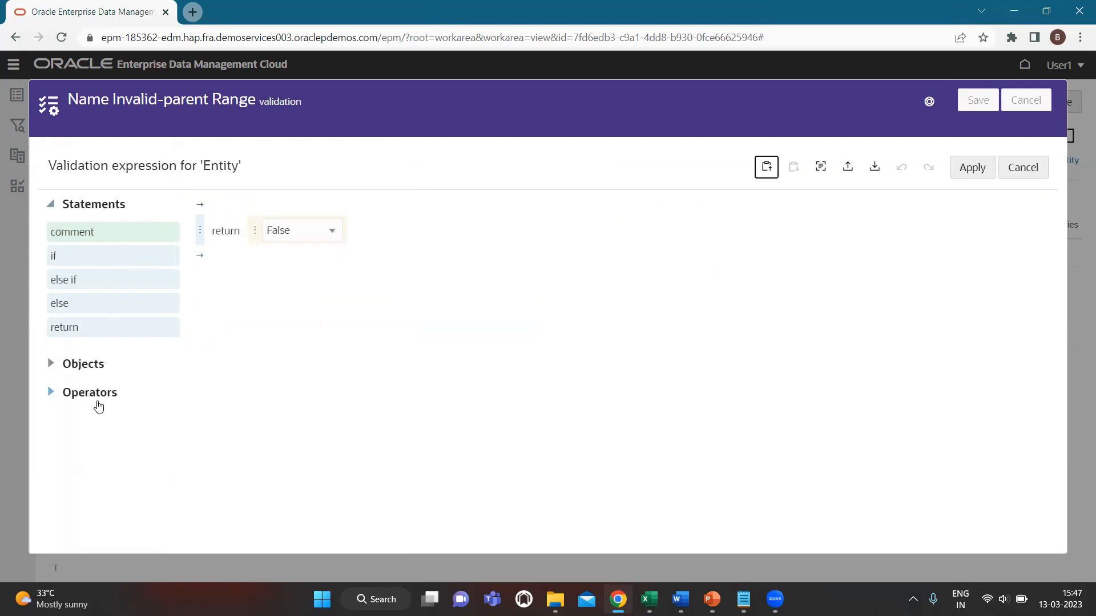
click(58, 394)
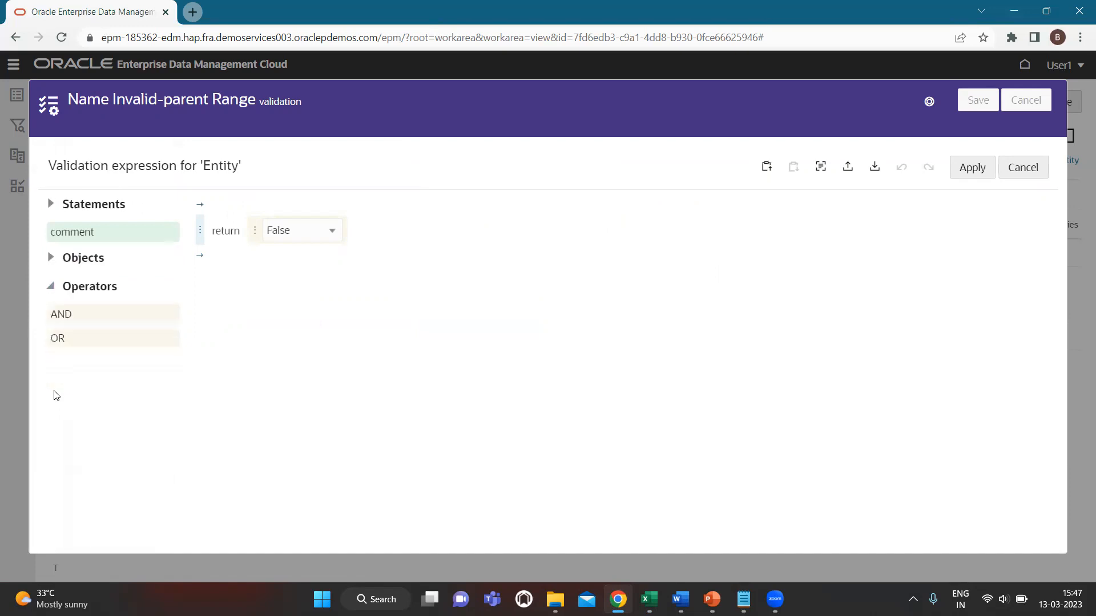
click(200, 230)
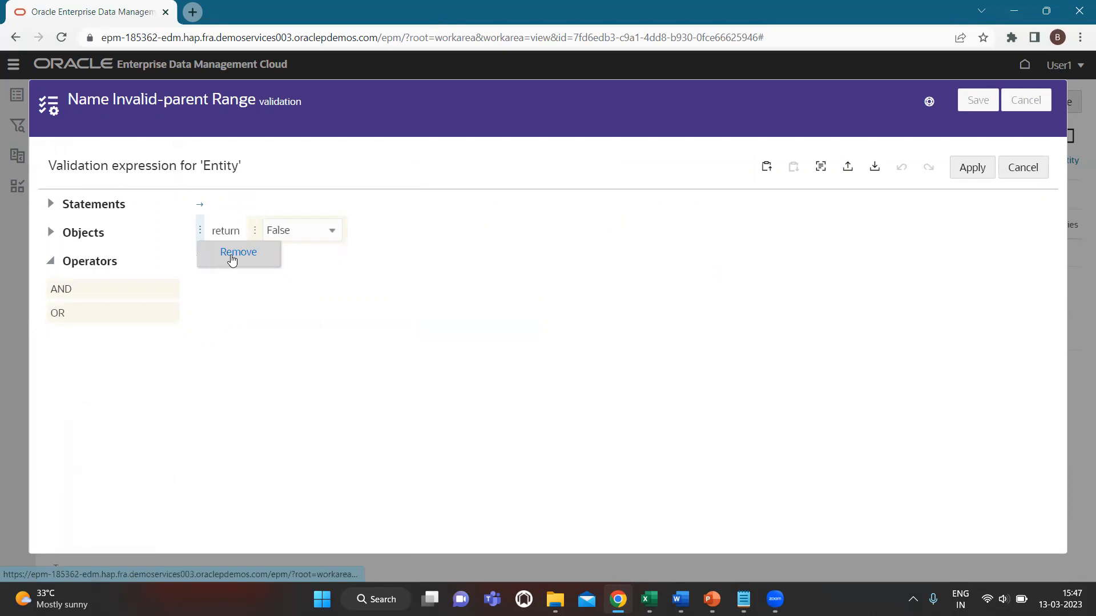
click(232, 253)
Add an if statement to the empty expression and make its condition an AND of two booleans.
click(200, 208)
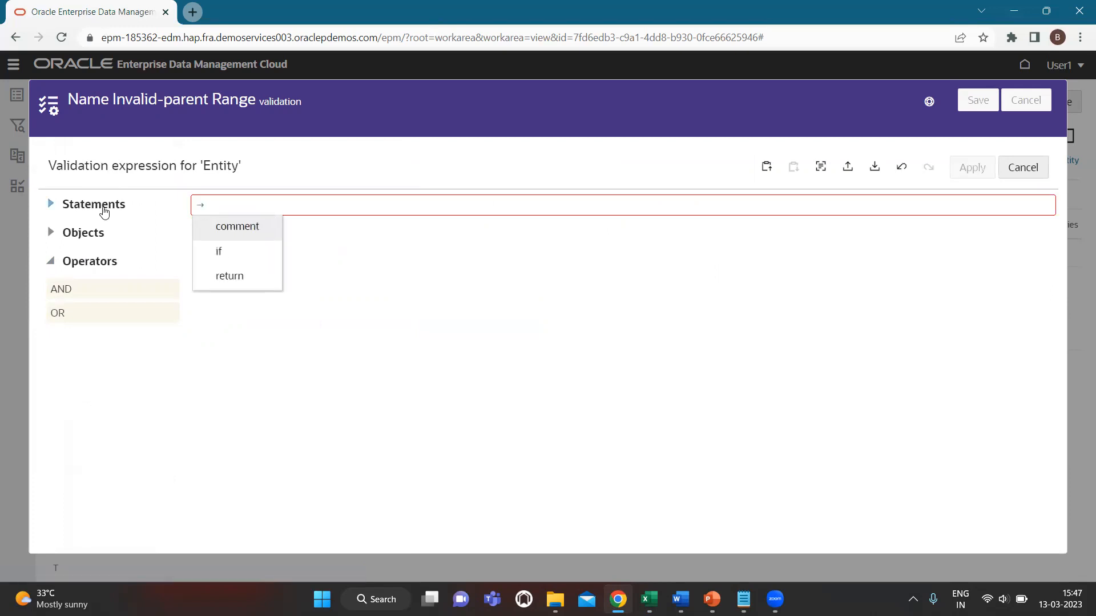
click(100, 211)
drag(74, 259, 221, 207)
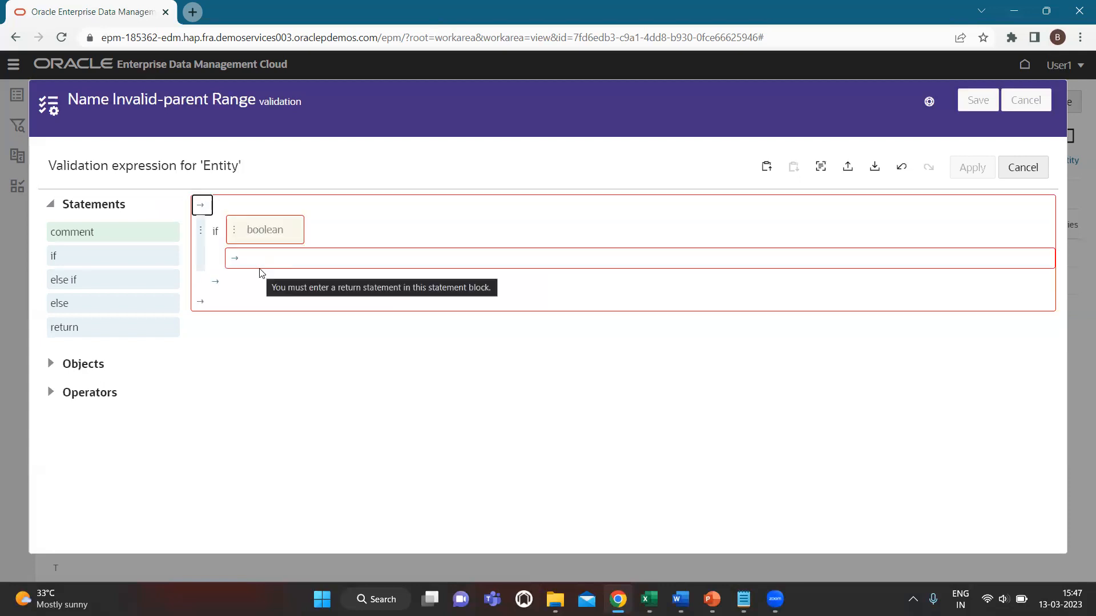
click(235, 235)
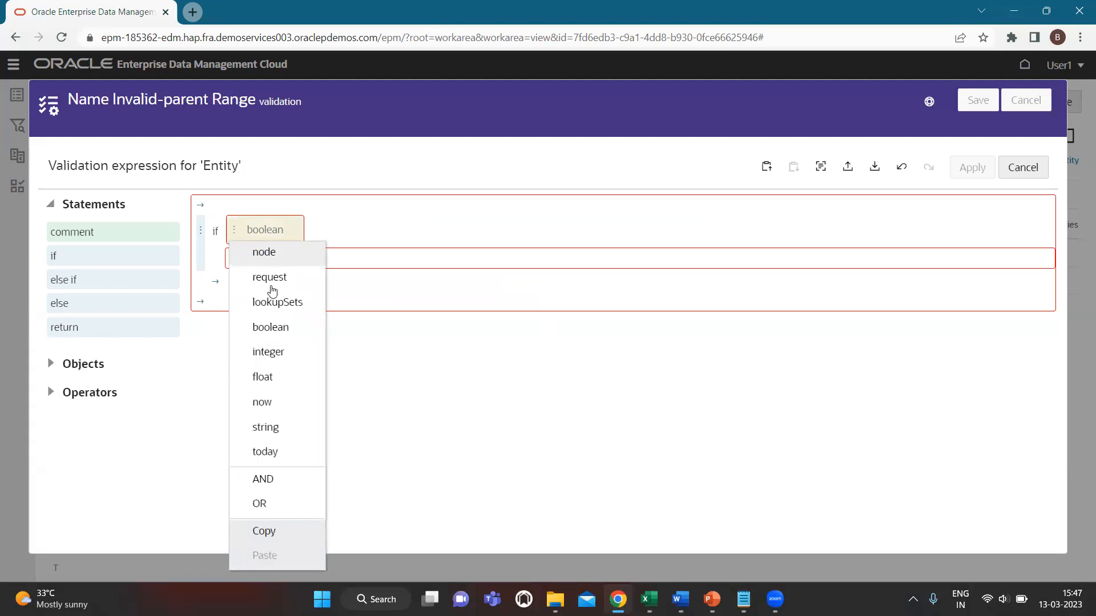
click(277, 482)
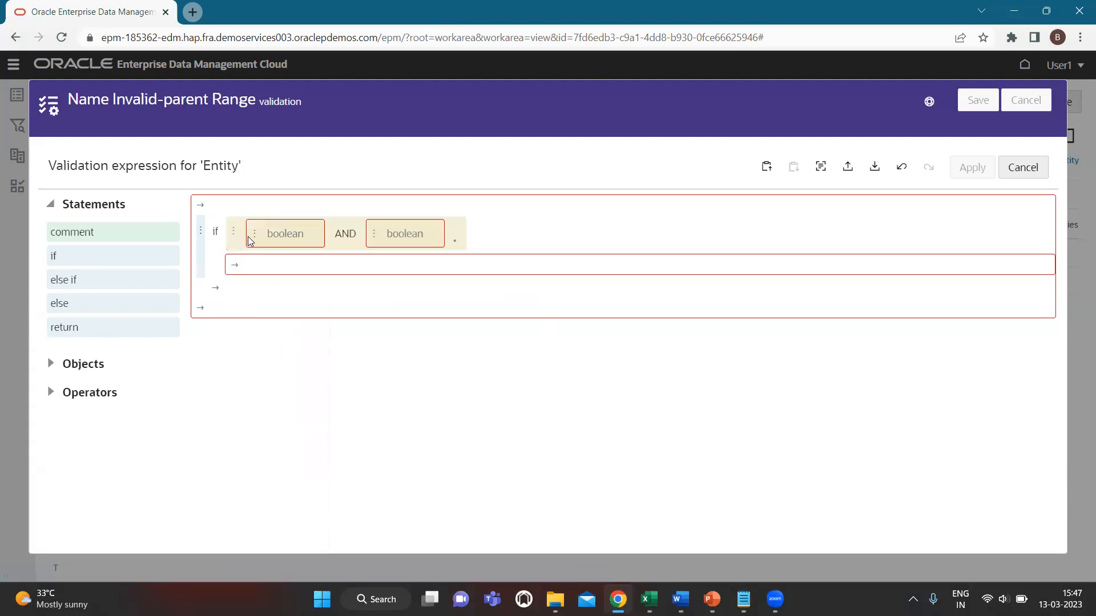
Build the first AND operand as node.name with the greaterThanOrEqual comparison.
click(254, 238)
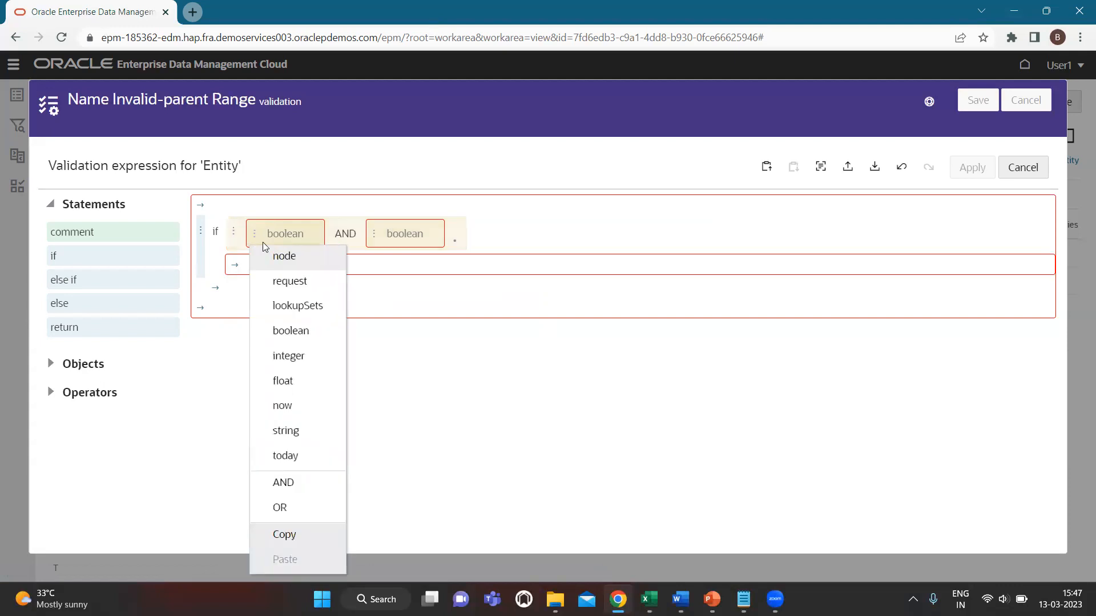
click(272, 257)
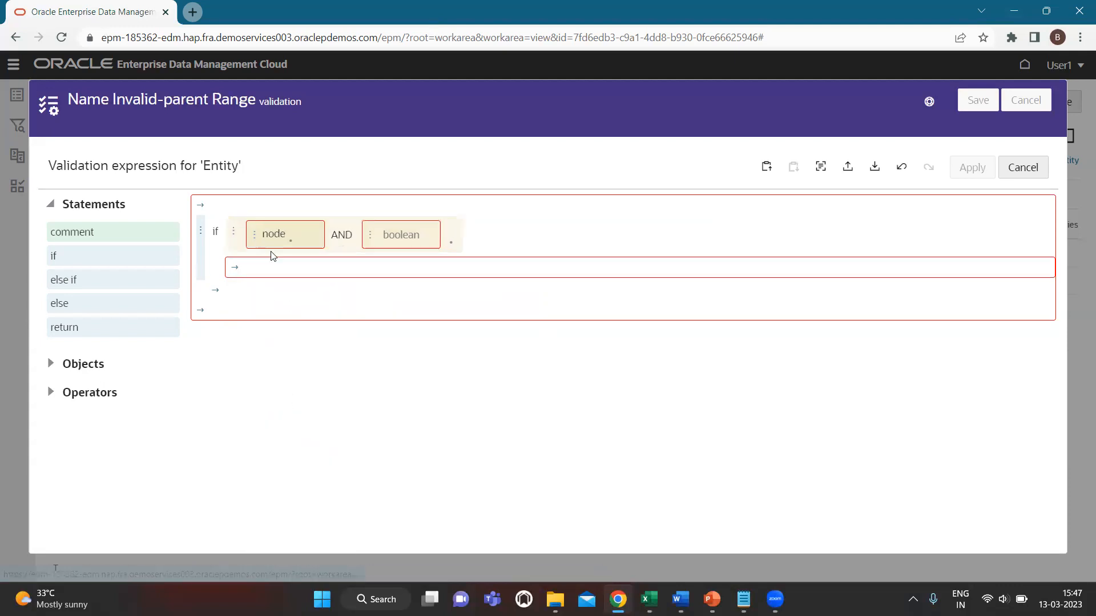
click(295, 247)
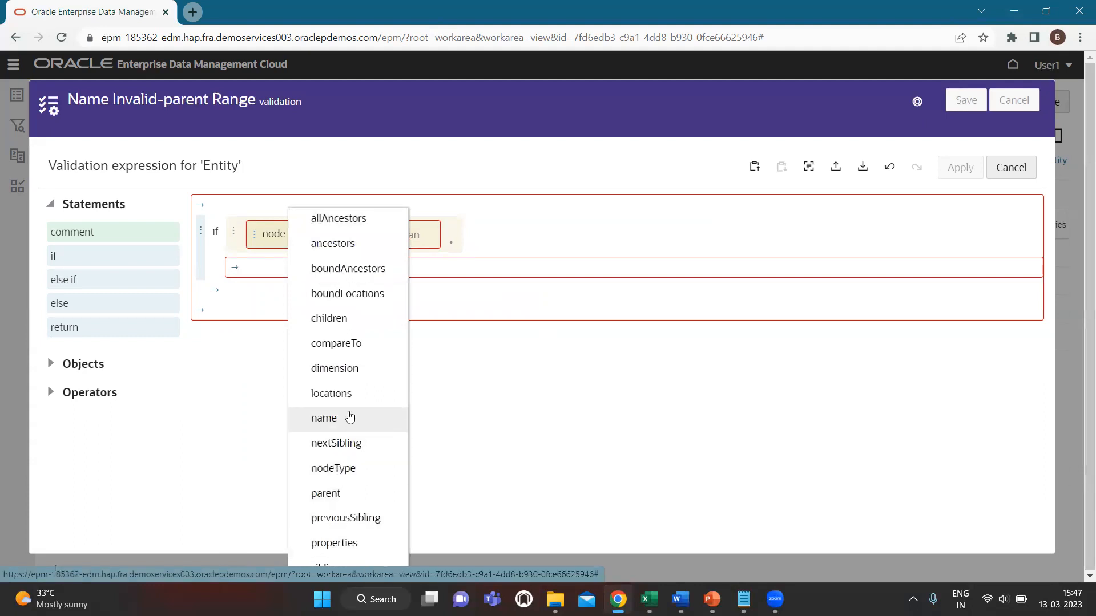
click(350, 417)
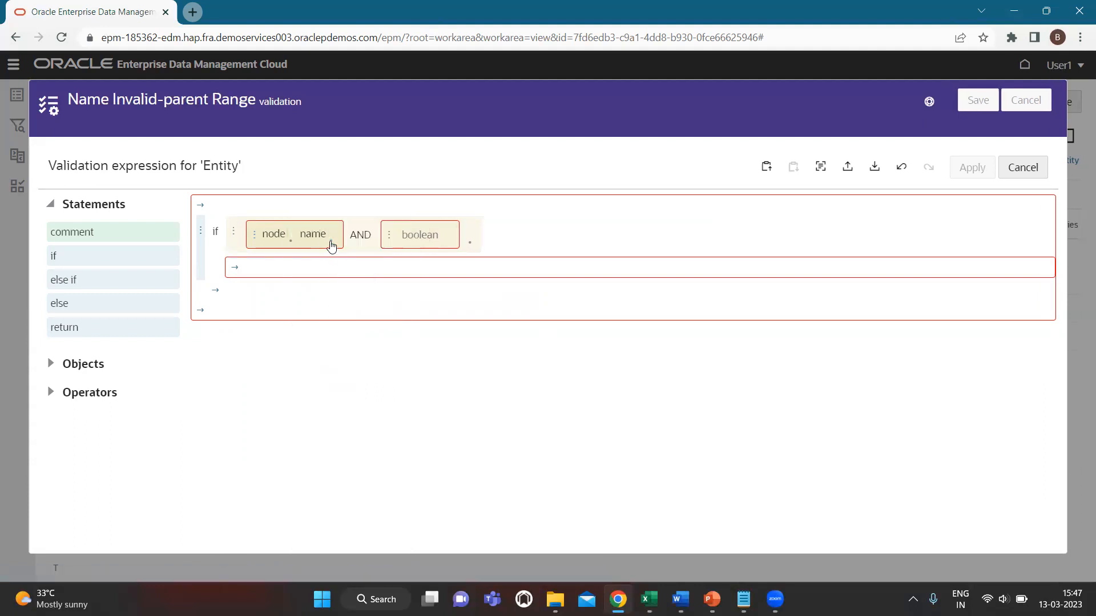
click(331, 245)
click(370, 261)
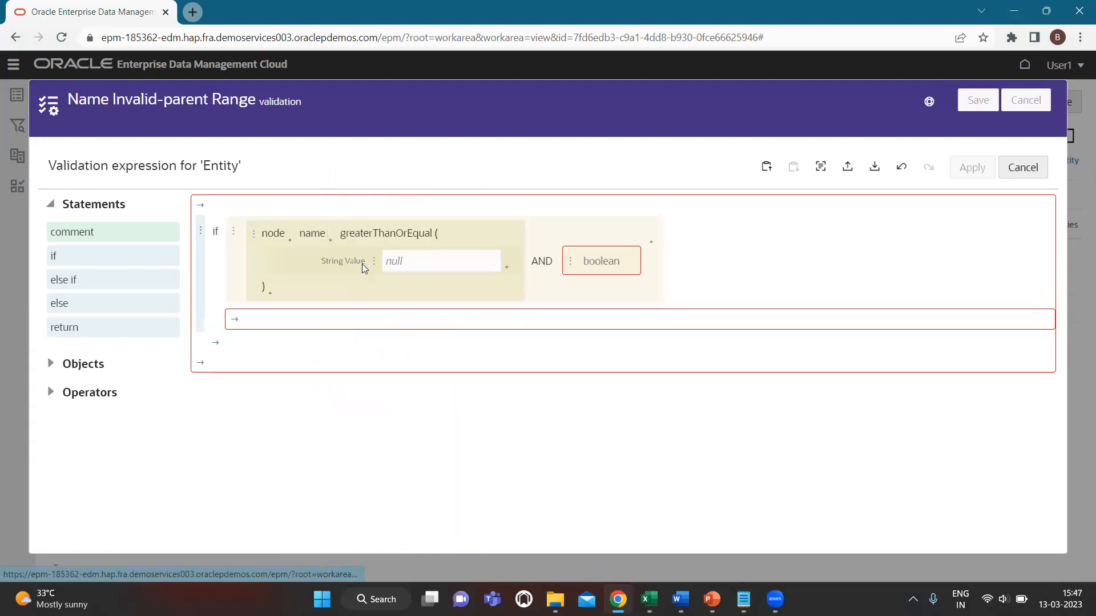
Set the greaterThanOrEqual comparison's string value to node.parent.properties.Custom.Range From.
click(413, 263)
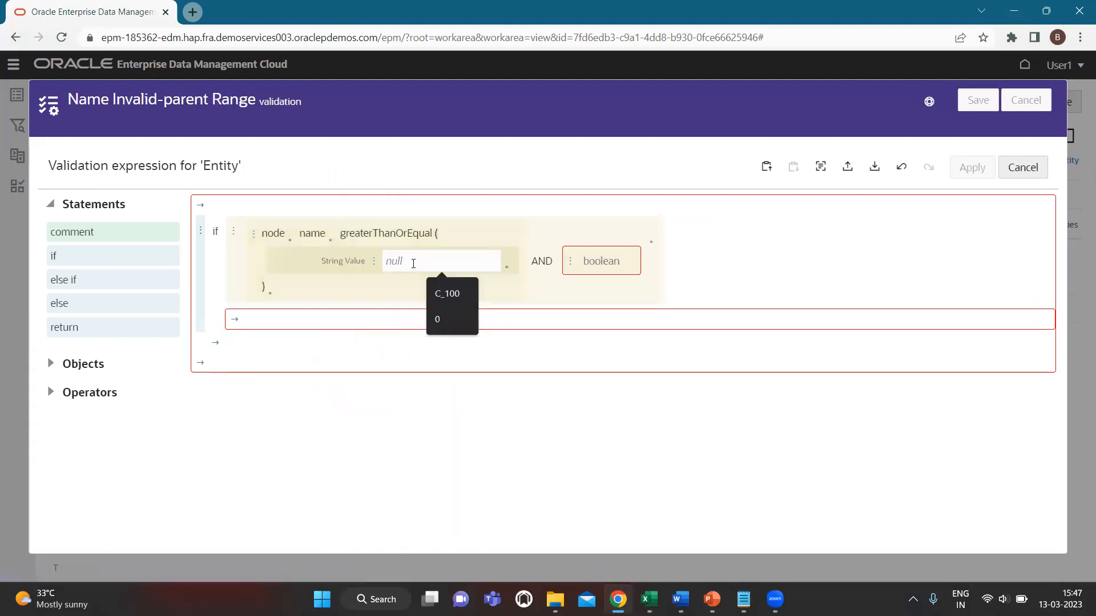
click(374, 260)
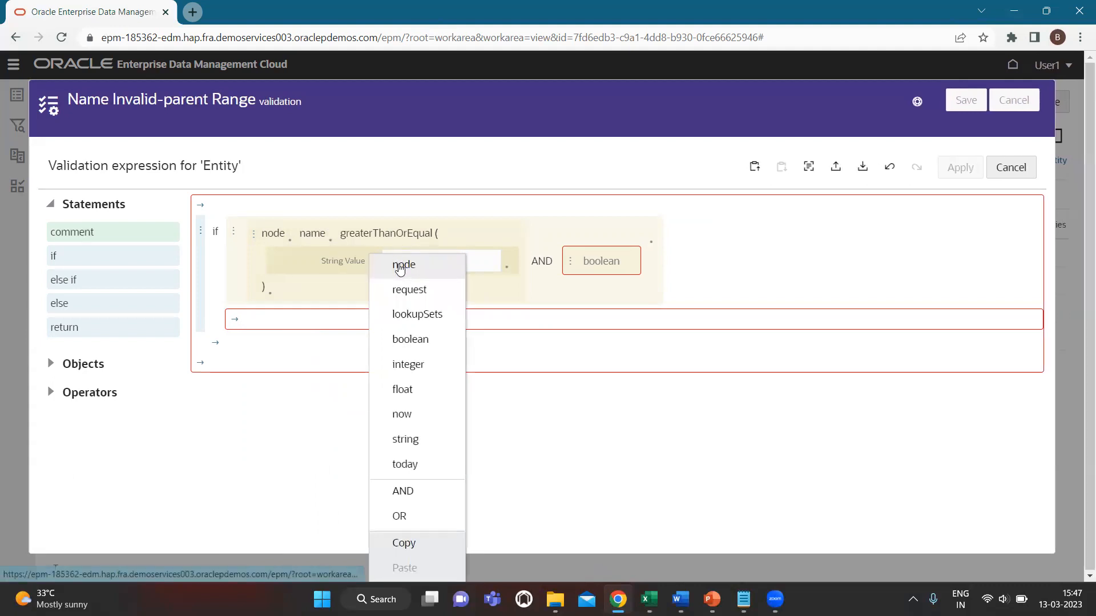
click(400, 267)
click(411, 267)
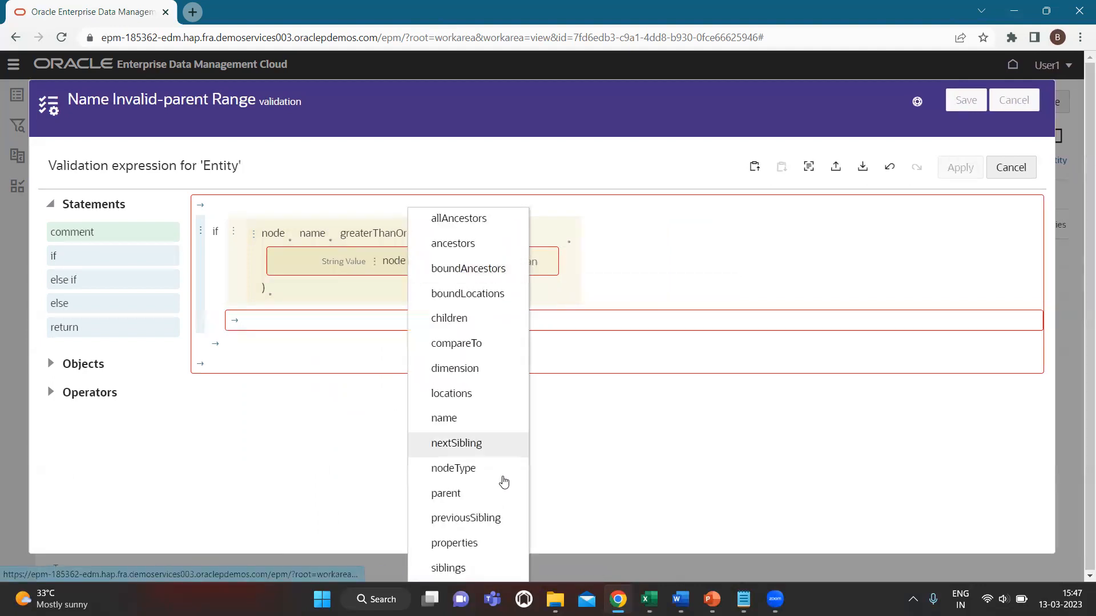
click(462, 492)
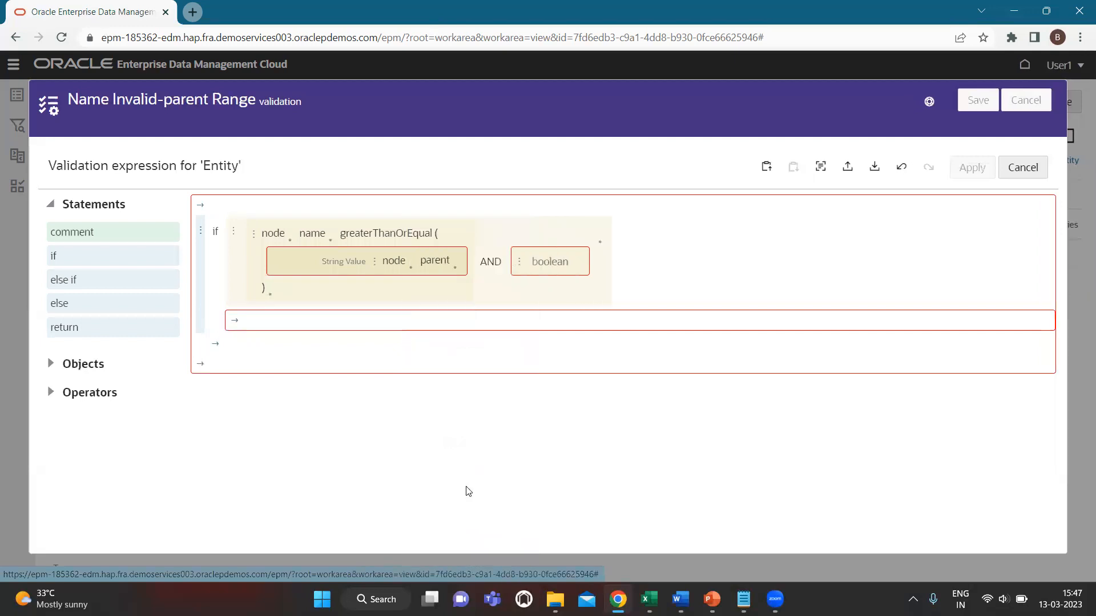
click(459, 269)
click(496, 394)
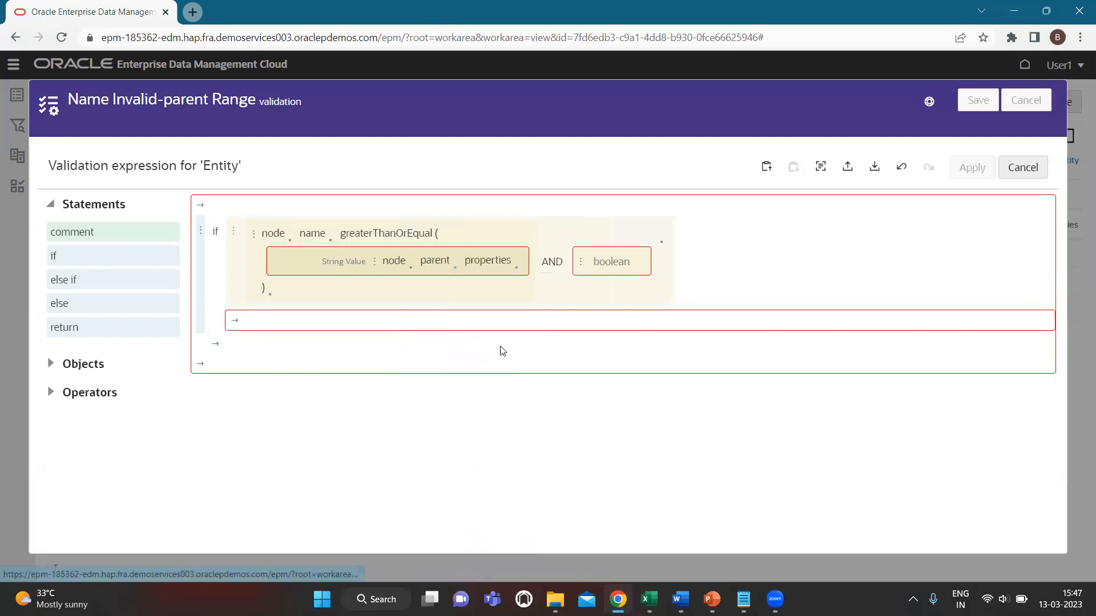
click(516, 269)
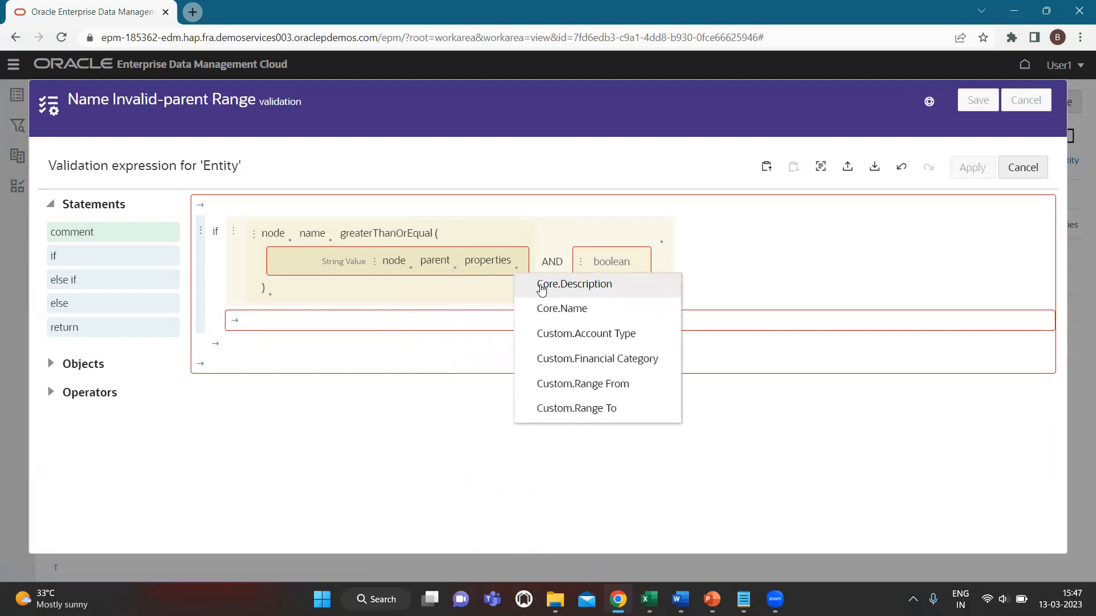
click(565, 384)
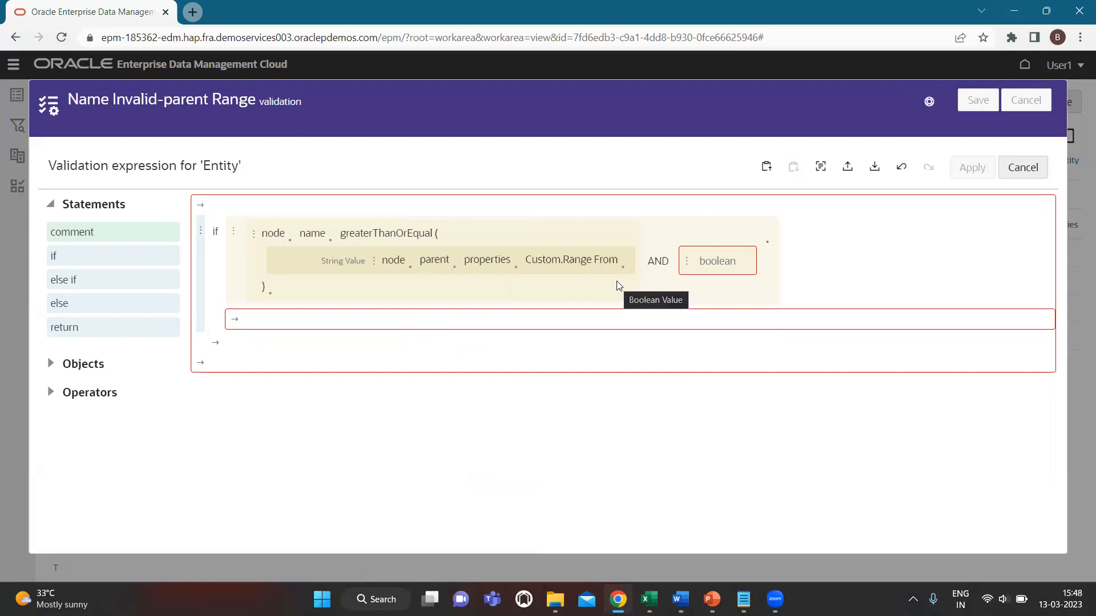
Copy the first comparison into the second AND operand and change the copy's method to lessThanOrEqual.
click(688, 264)
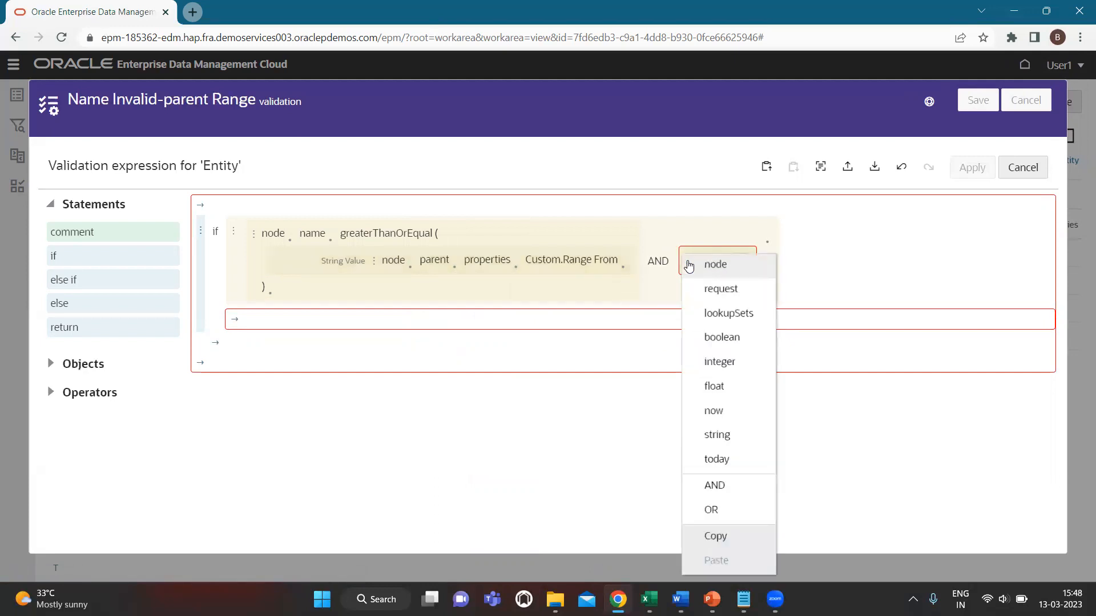
click(590, 282)
click(256, 235)
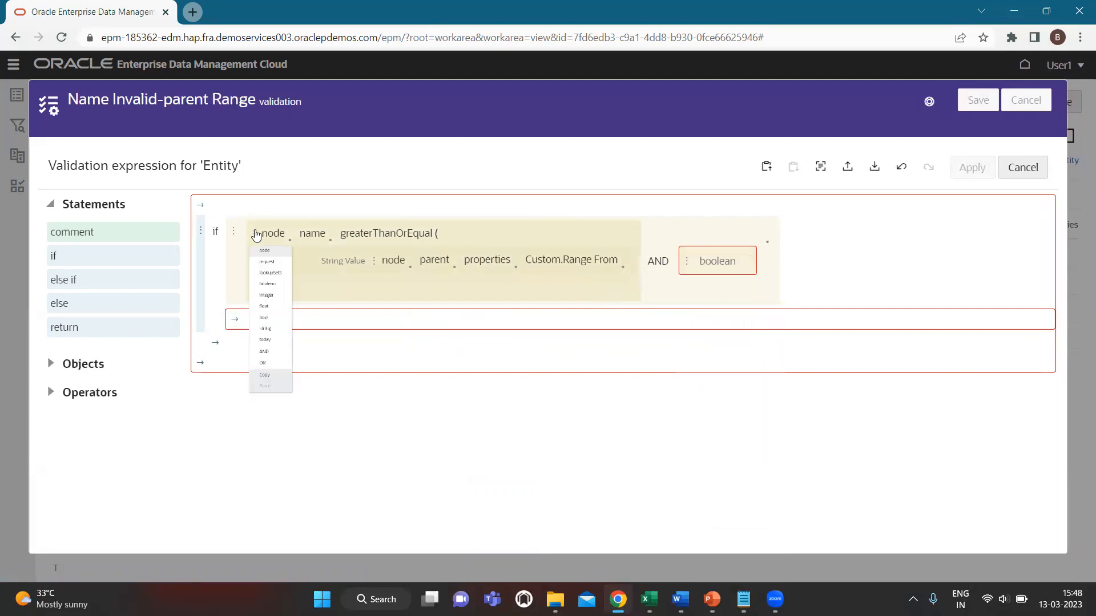
click(313, 538)
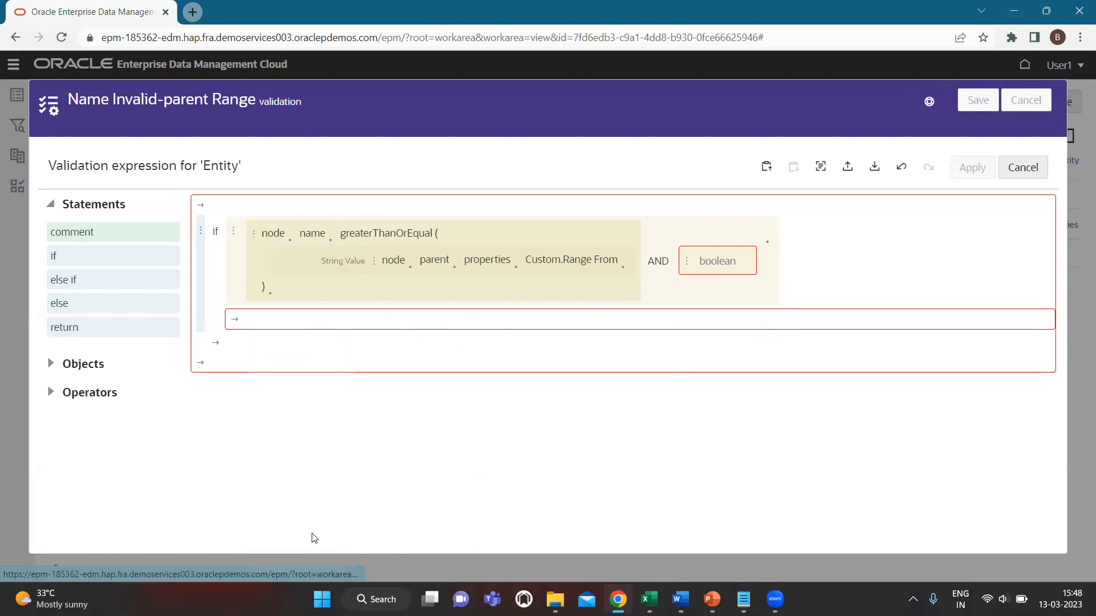
click(688, 263)
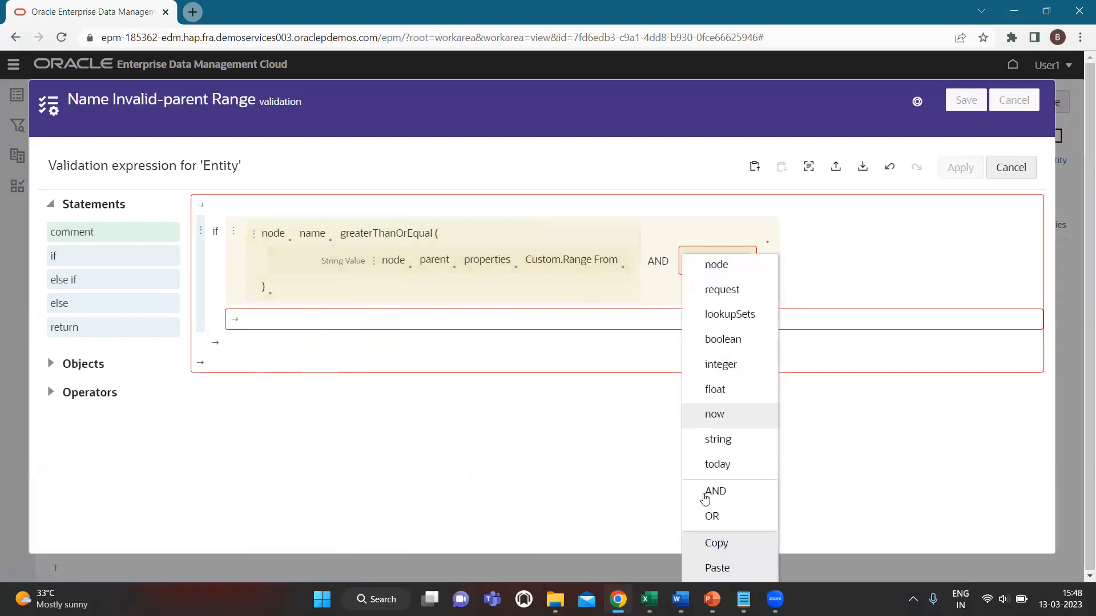
click(726, 566)
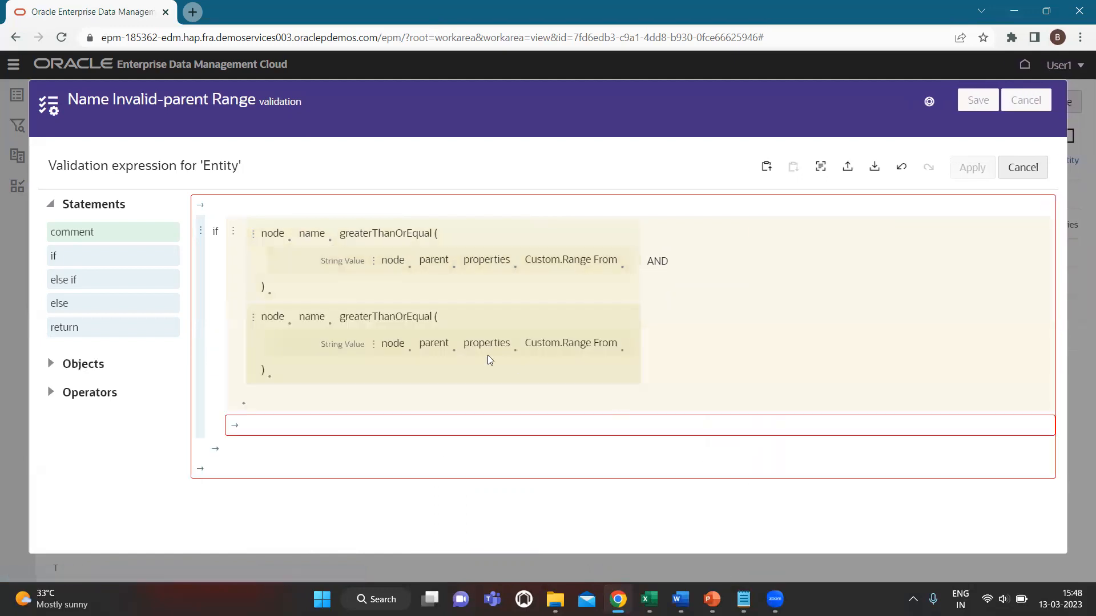
click(332, 327)
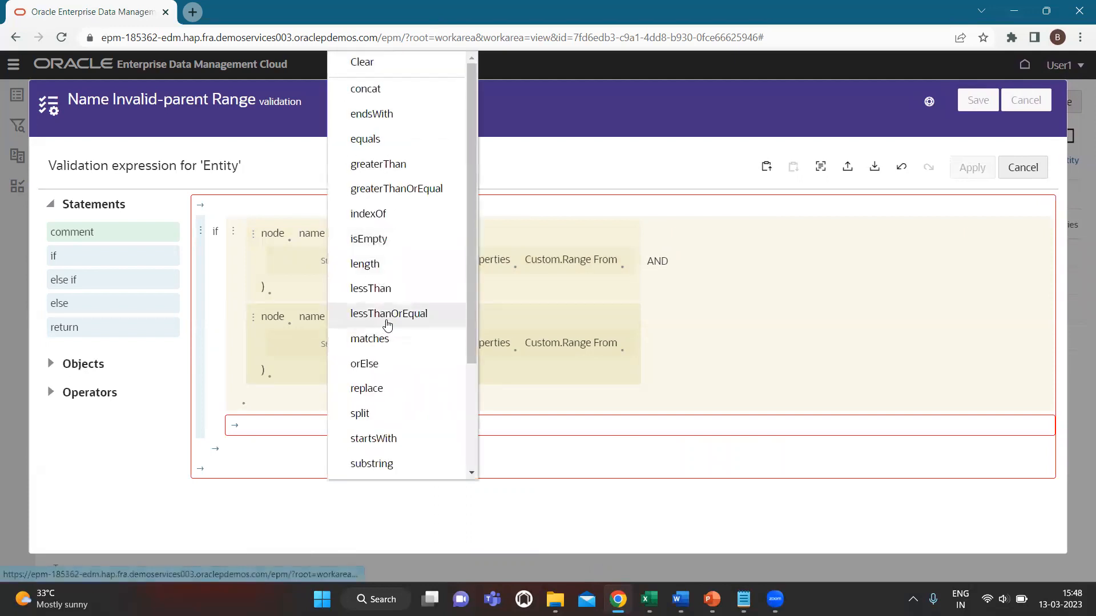
click(387, 314)
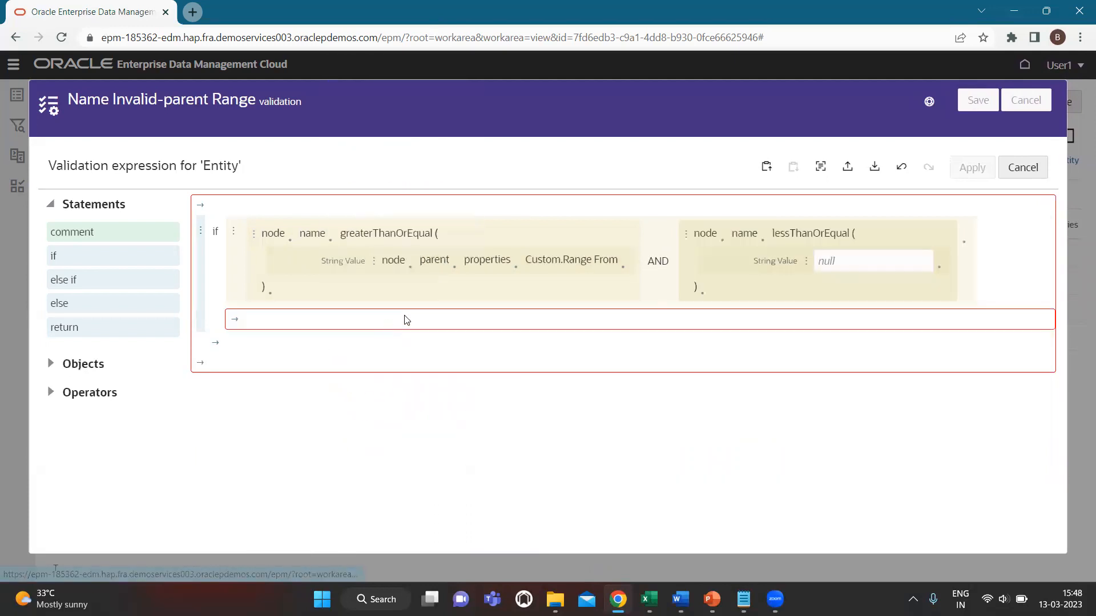
Copy the parent property reference into the lessThanOrEqual string value and change its property to Custom.Range To.
click(373, 261)
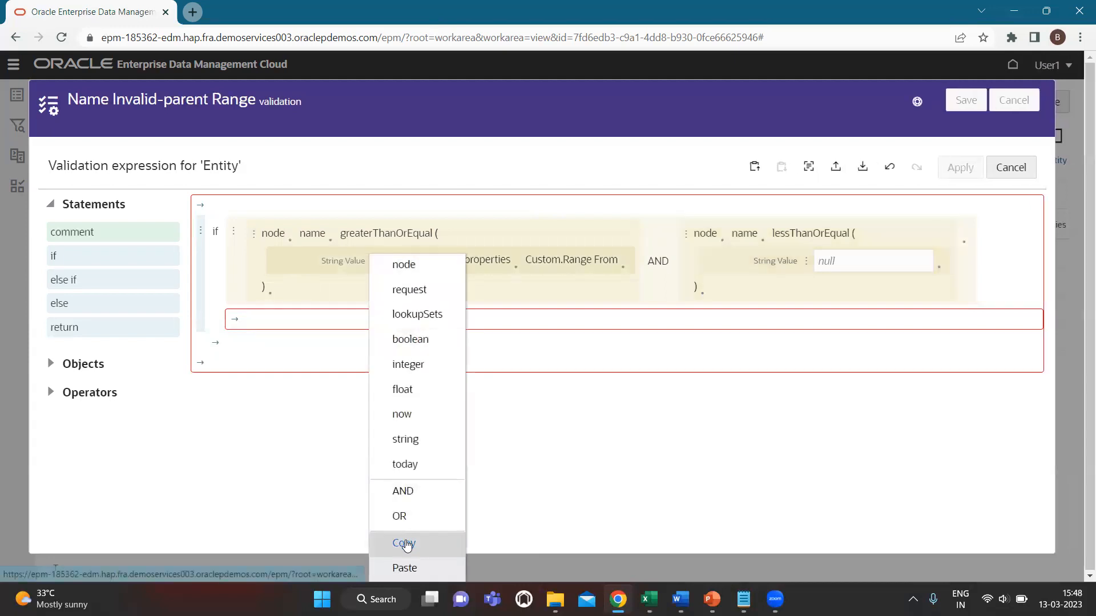
click(404, 544)
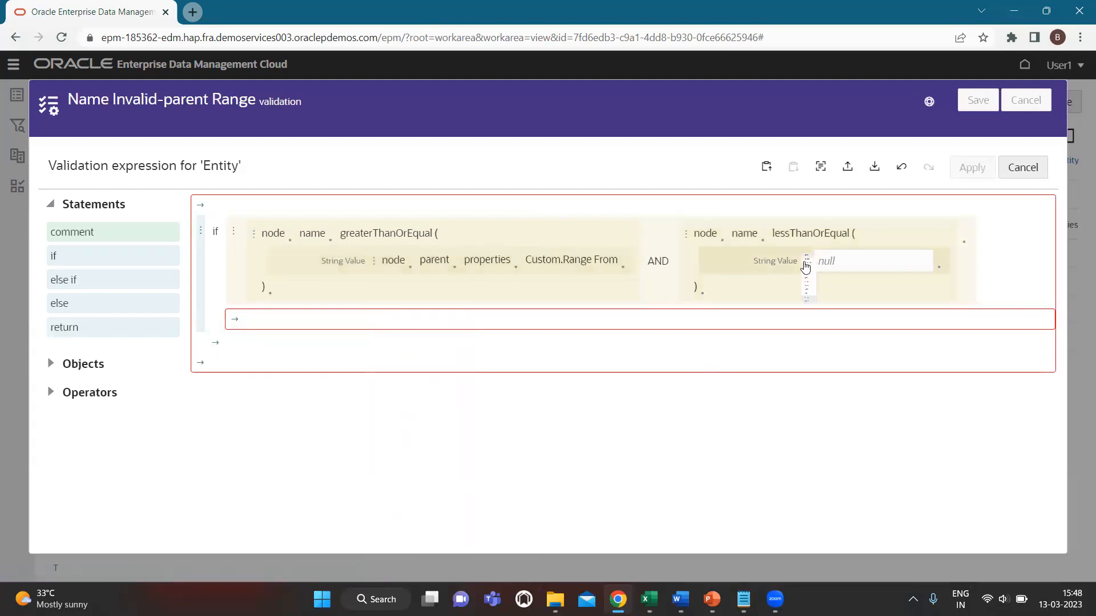
click(805, 262)
click(836, 565)
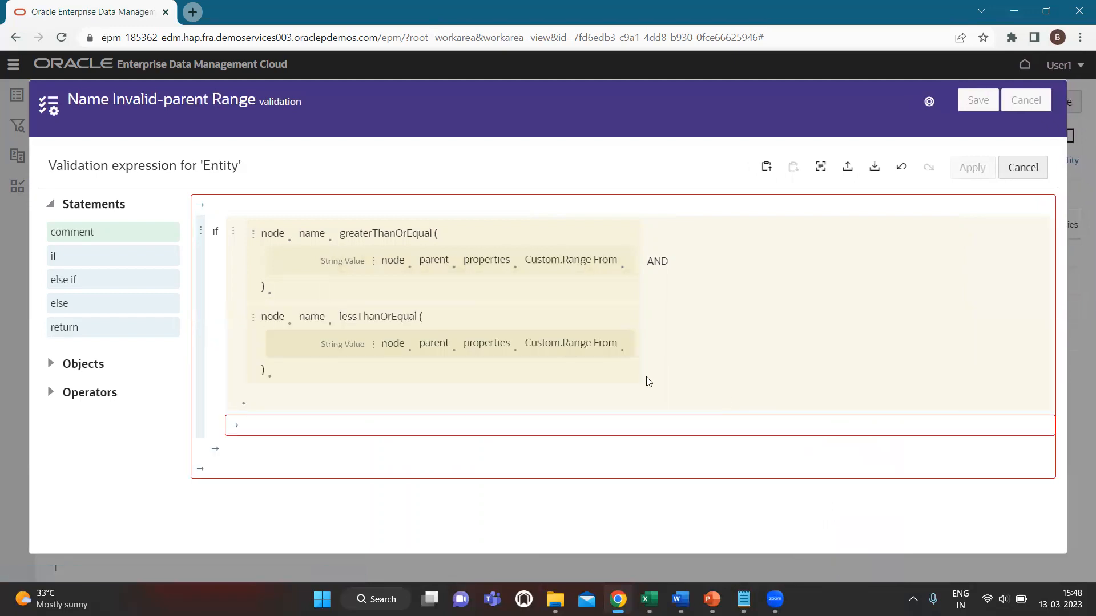
click(514, 354)
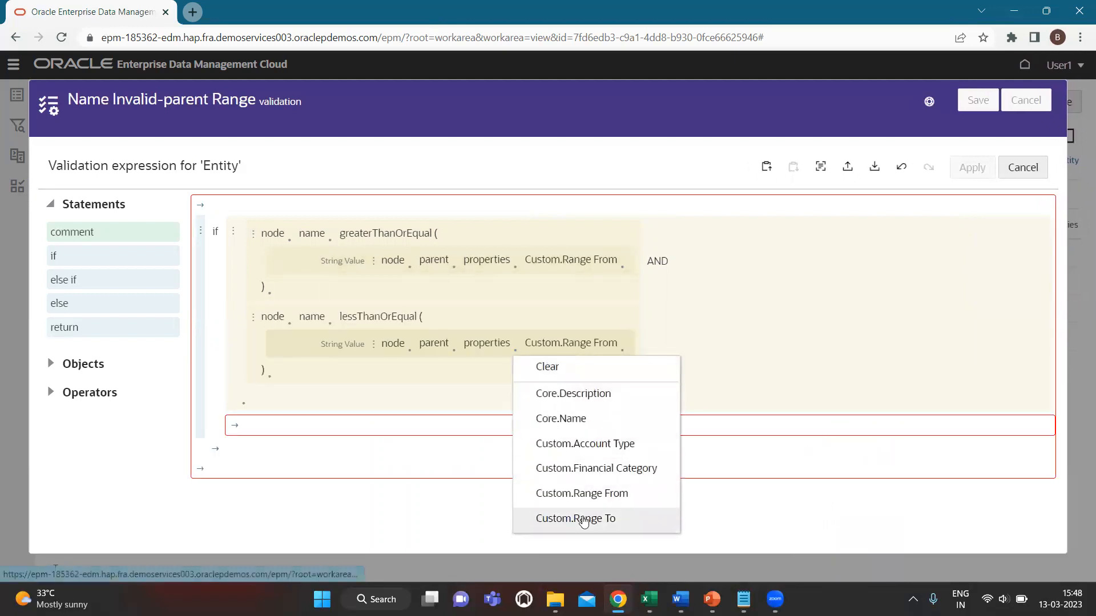
click(583, 519)
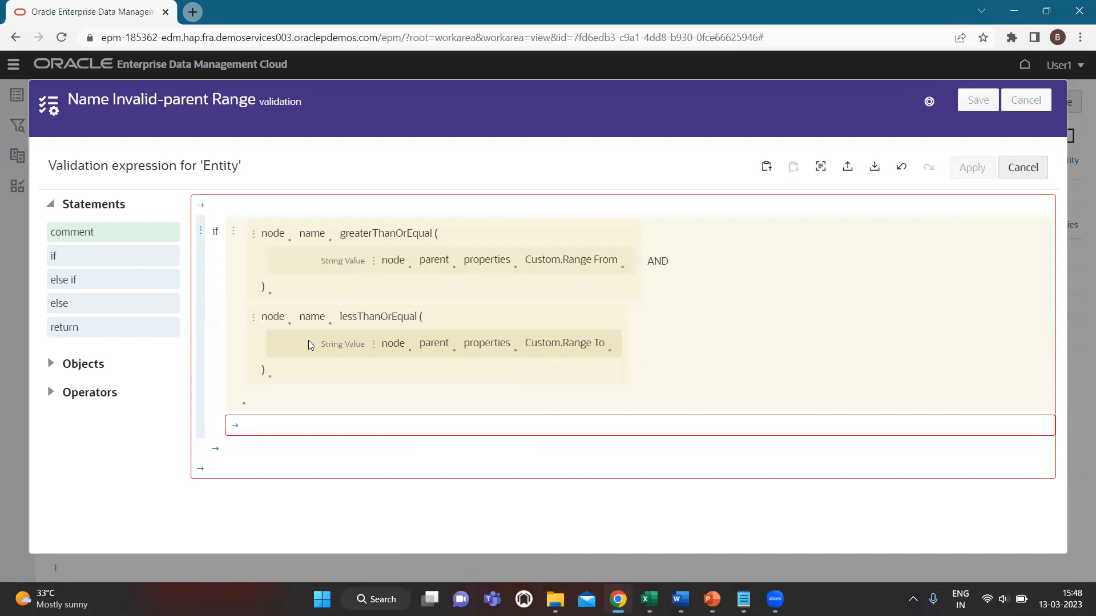
Add a return statement inside the if block that returns the boolean True.
click(238, 431)
click(263, 496)
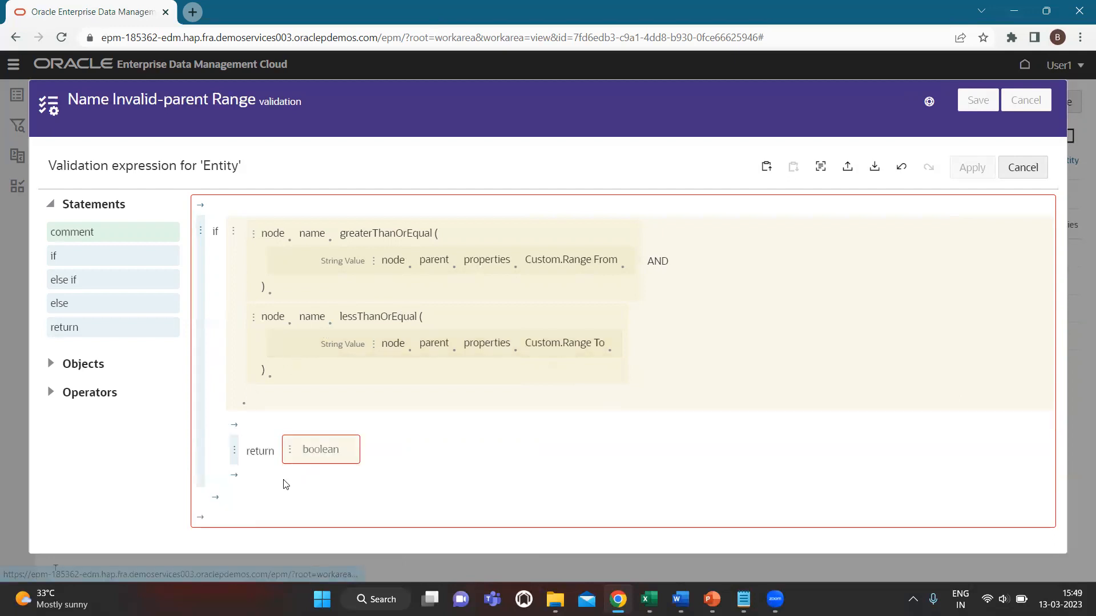
click(290, 452)
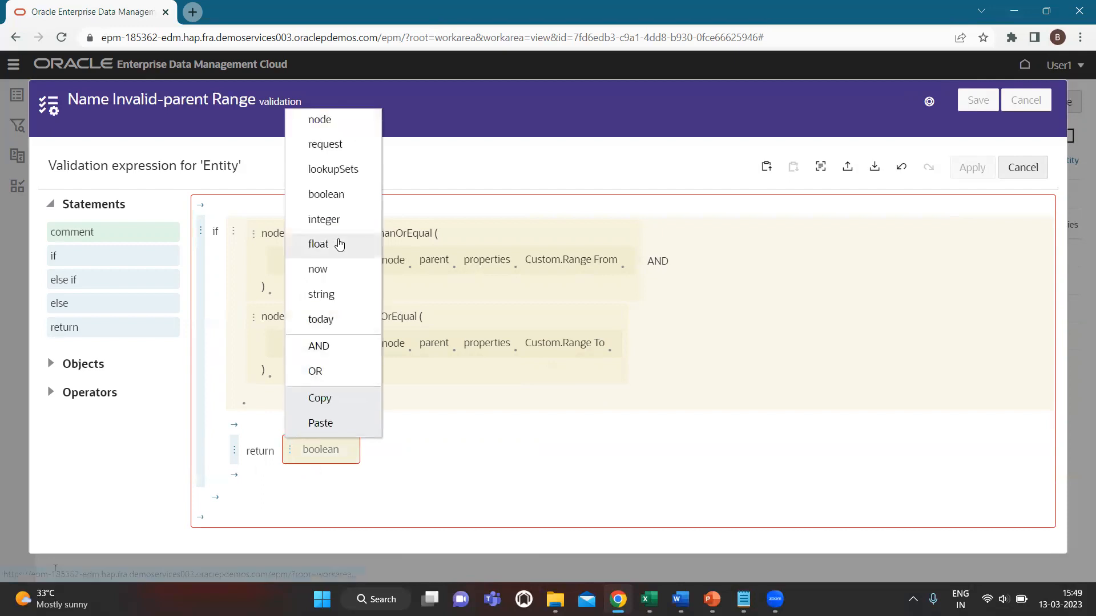
click(338, 195)
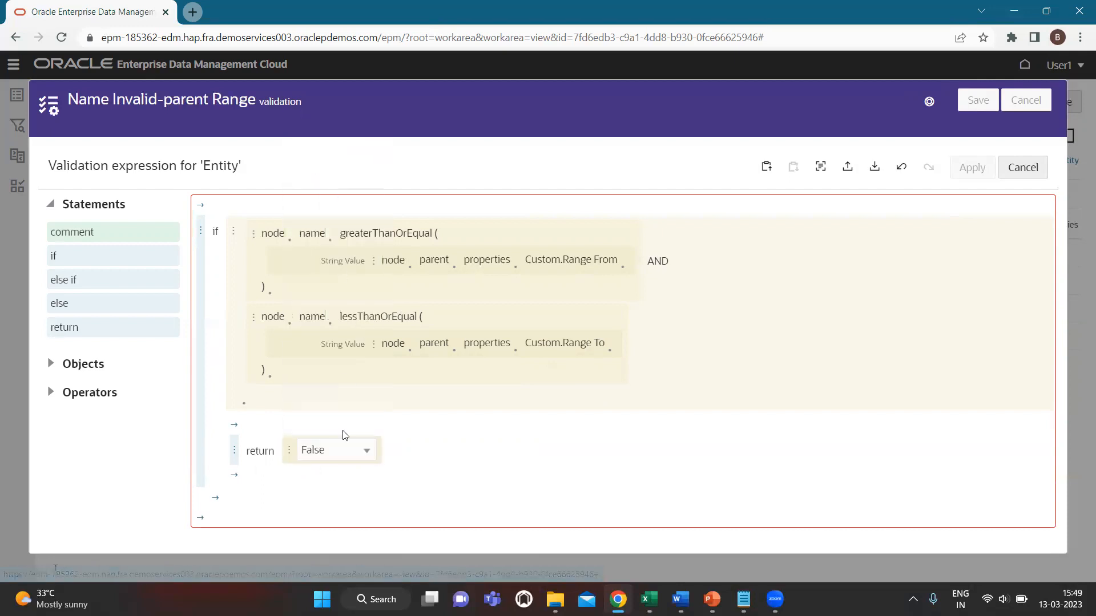
click(343, 456)
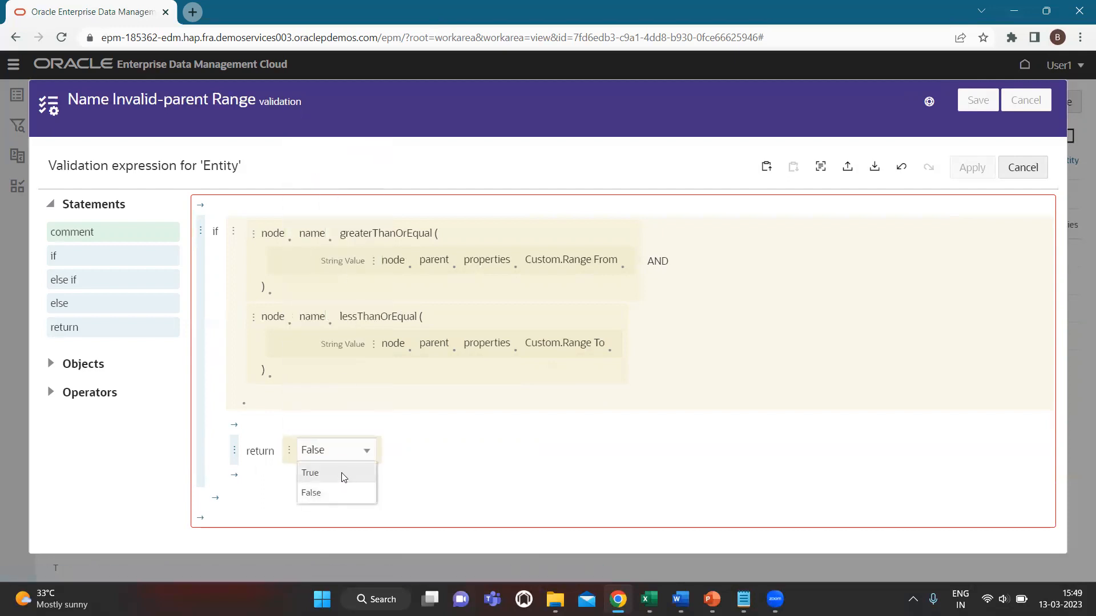
click(343, 477)
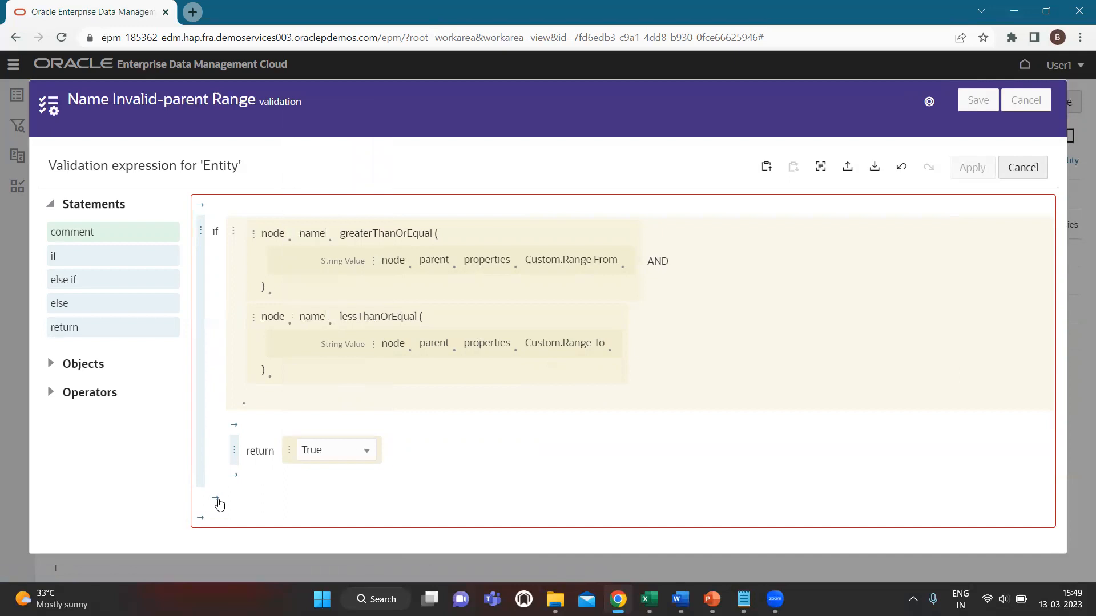
Add an else branch to the if statement with a return statement that returns the boolean False.
click(215, 498)
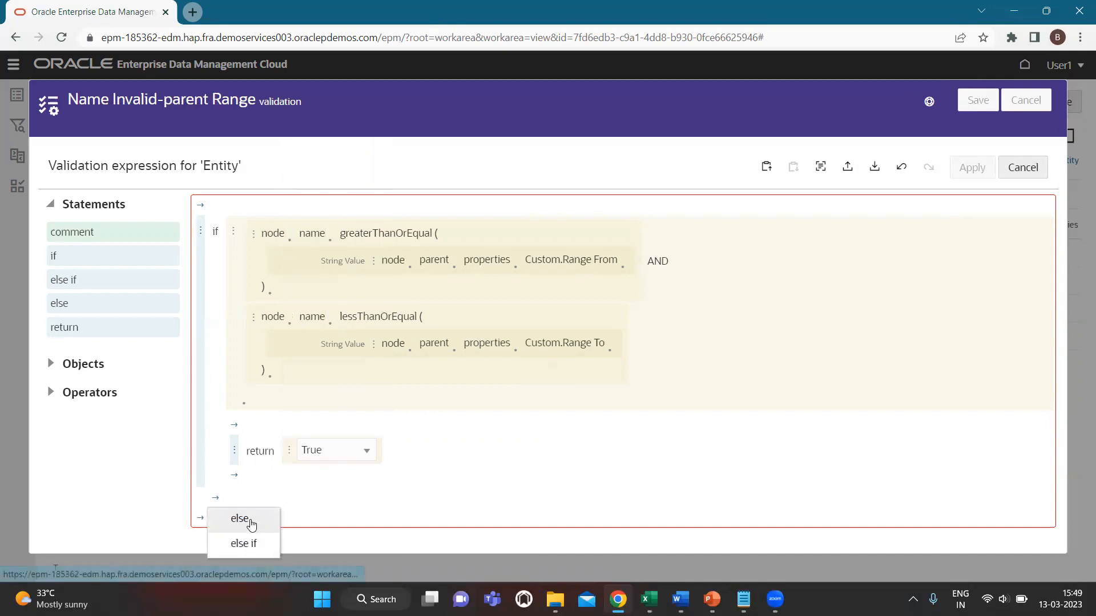
click(244, 517)
click(232, 510)
click(264, 483)
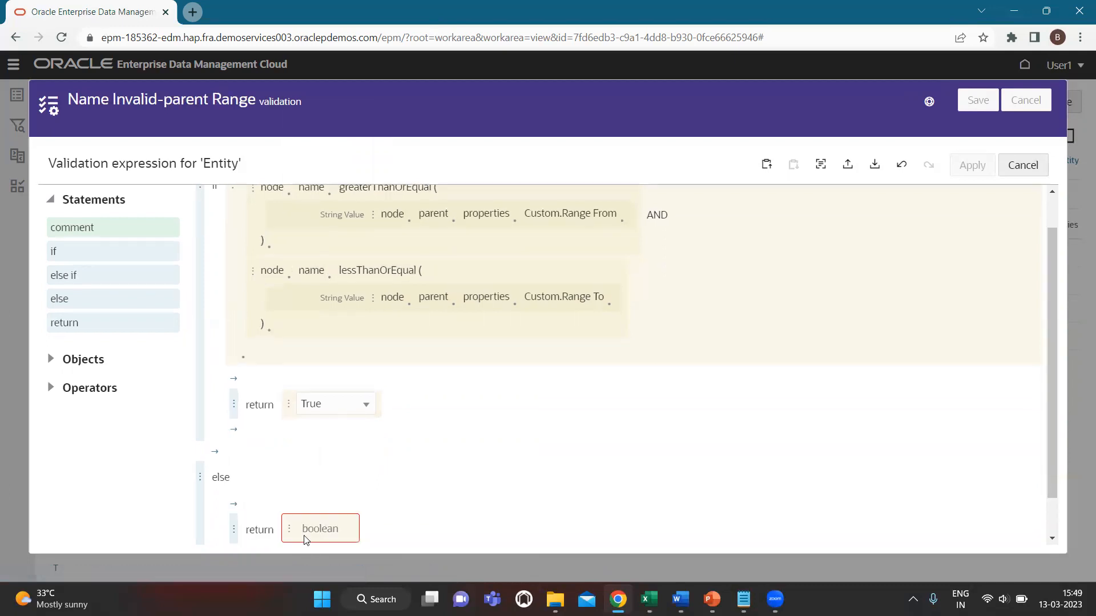
click(289, 530)
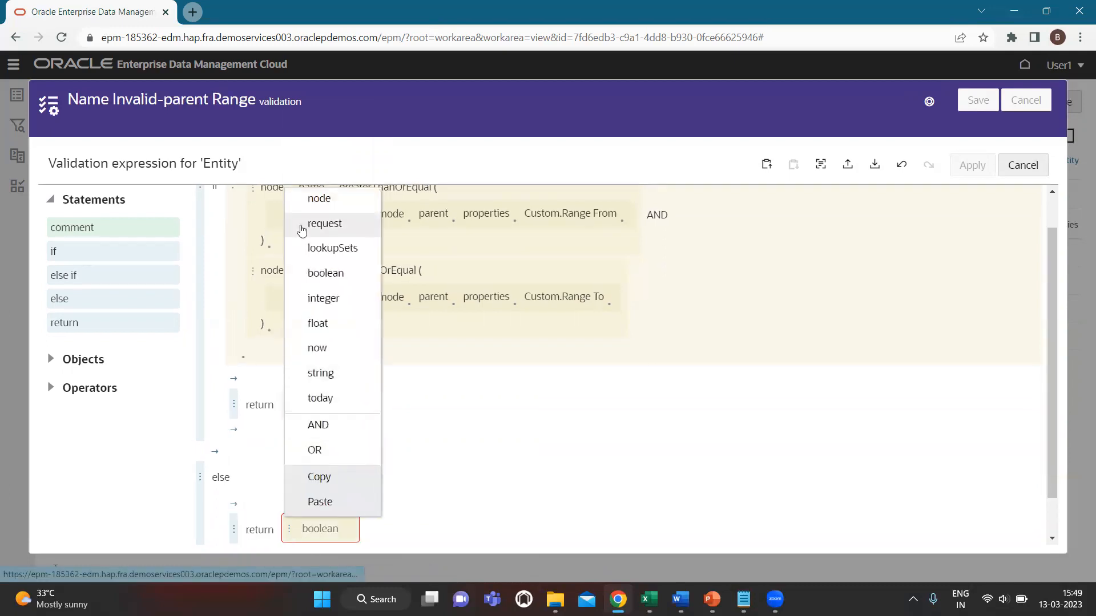
click(319, 271)
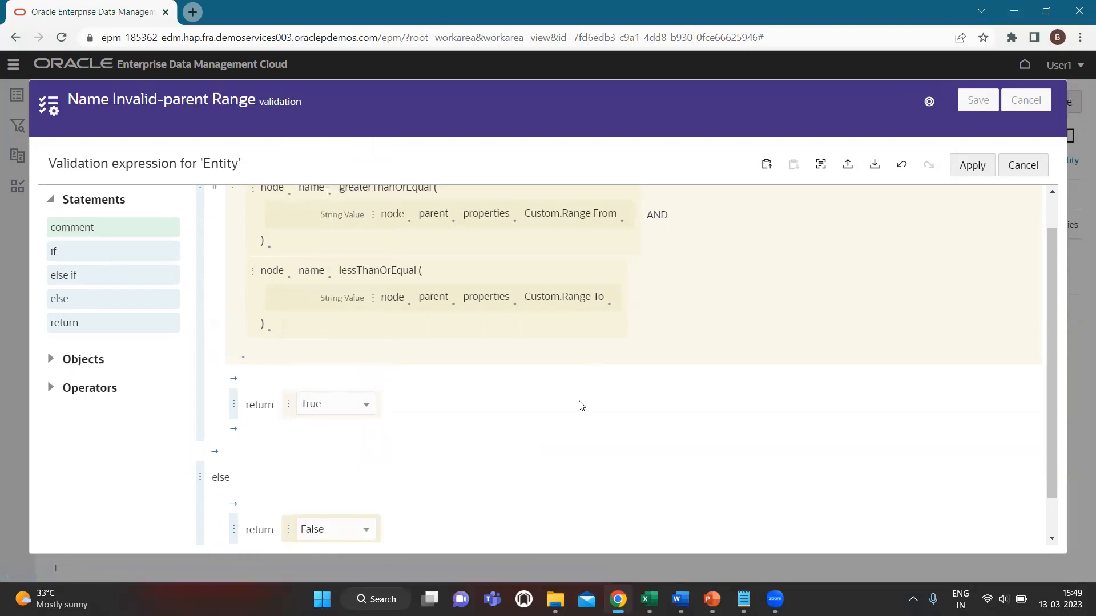
Apply the finished expression, save the validation, and close its inspector to return to the Entity hierarchy.
scroll(579, 406, up, 1)
click(972, 165)
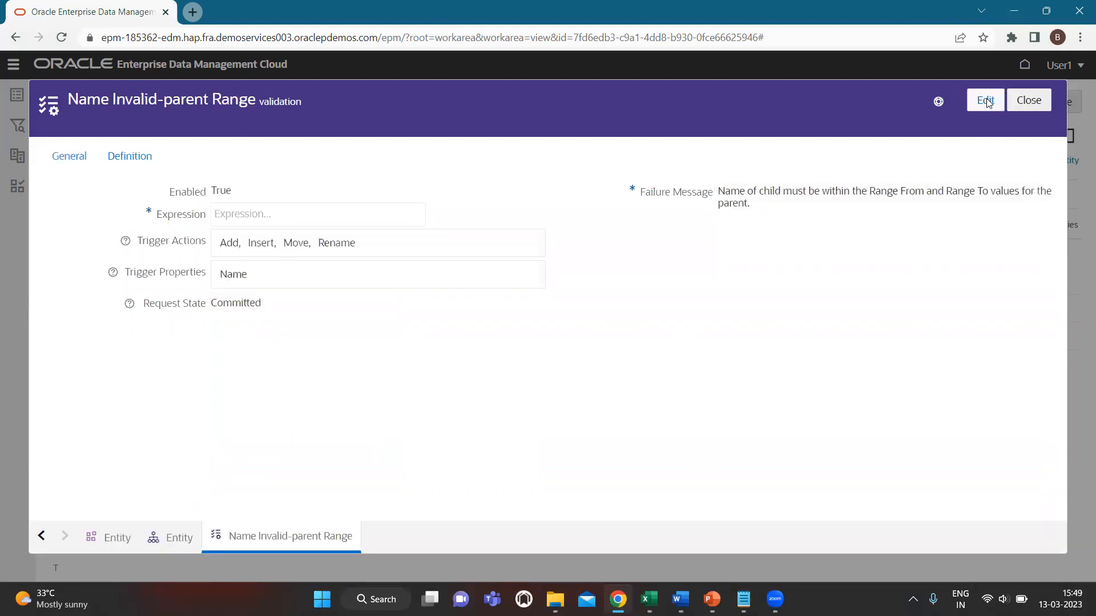
click(1028, 101)
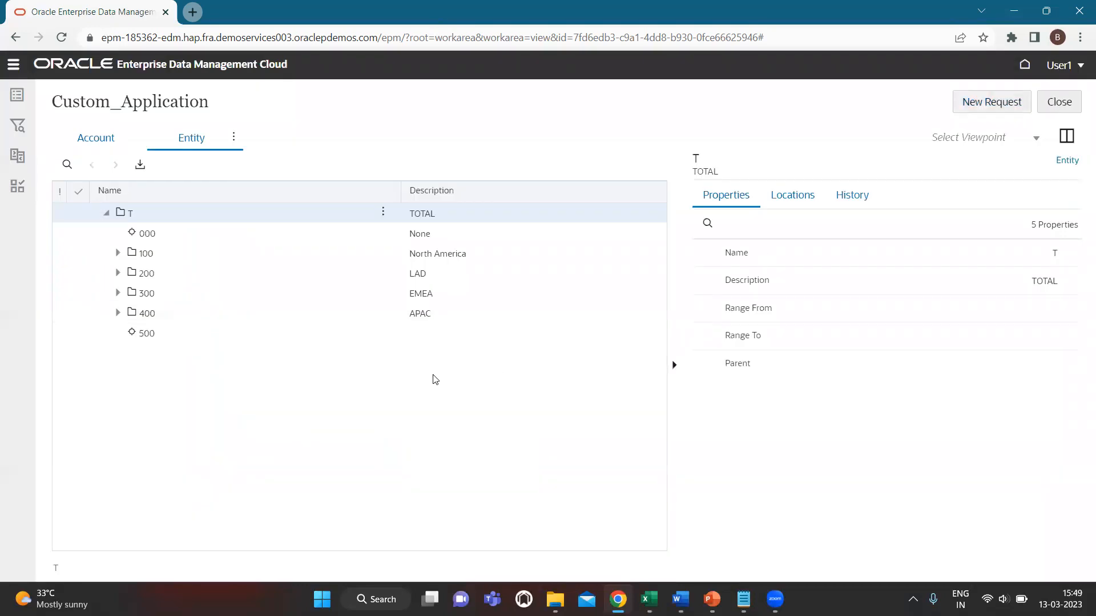
Switch to the EDMCS Working Tracker workbook in Excel and review the planned test cases on the Invalid parent node sheet.
key(alt+Tab)
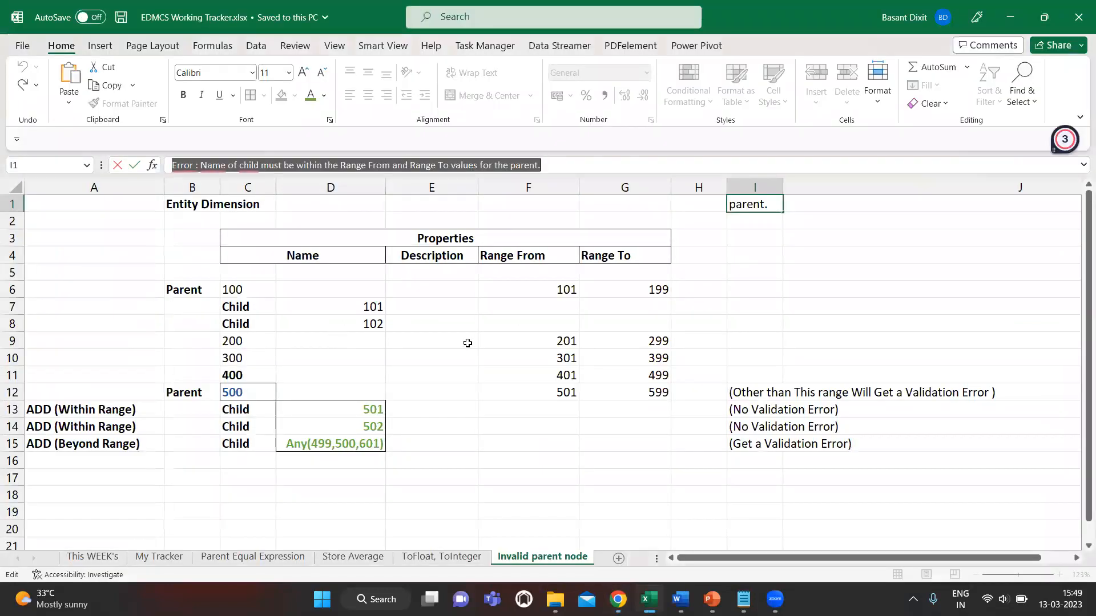
click(468, 343)
Switch back to Oracle Enterprise Data Management and open the Entity viewpoint's inspector.
key(alt+Tab)
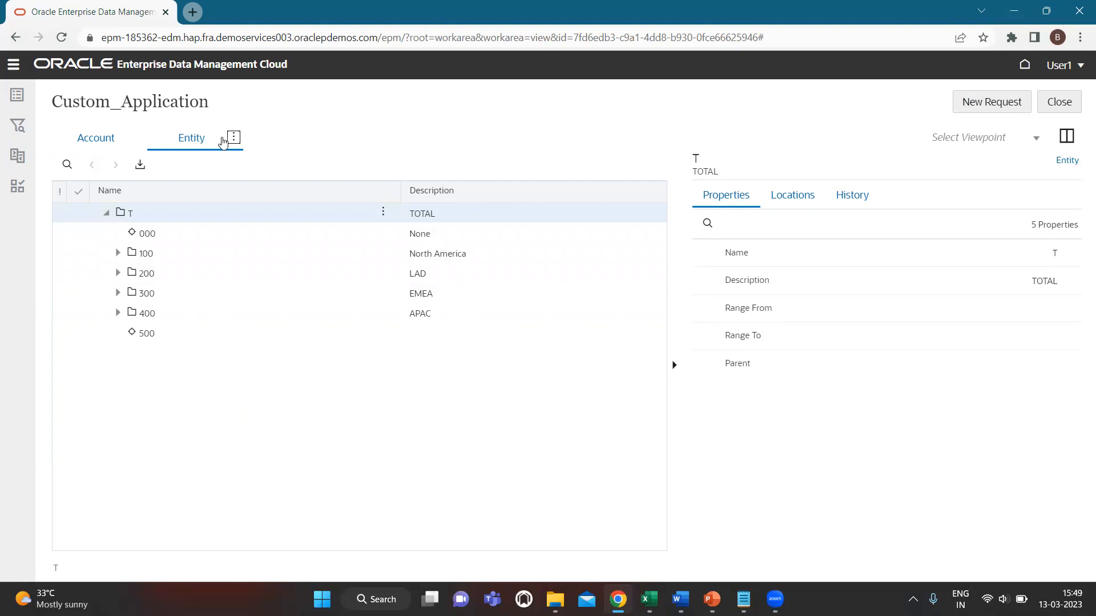
click(233, 137)
click(252, 158)
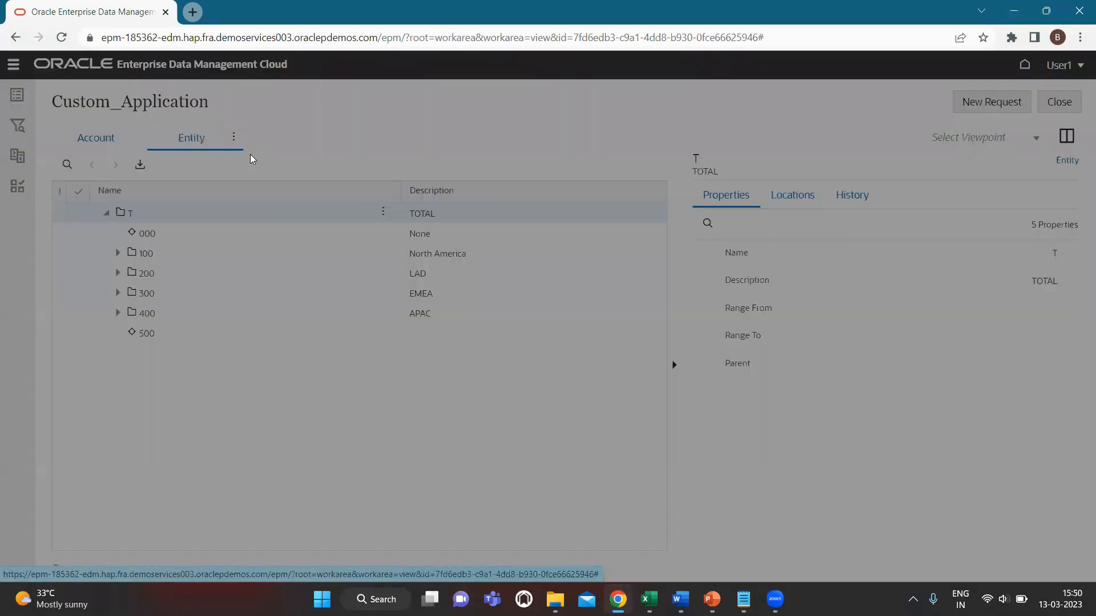
Return to the EDMCS Working Tracker workbook and go to the Name header cell of the Entity properties table.
key(alt+Tab)
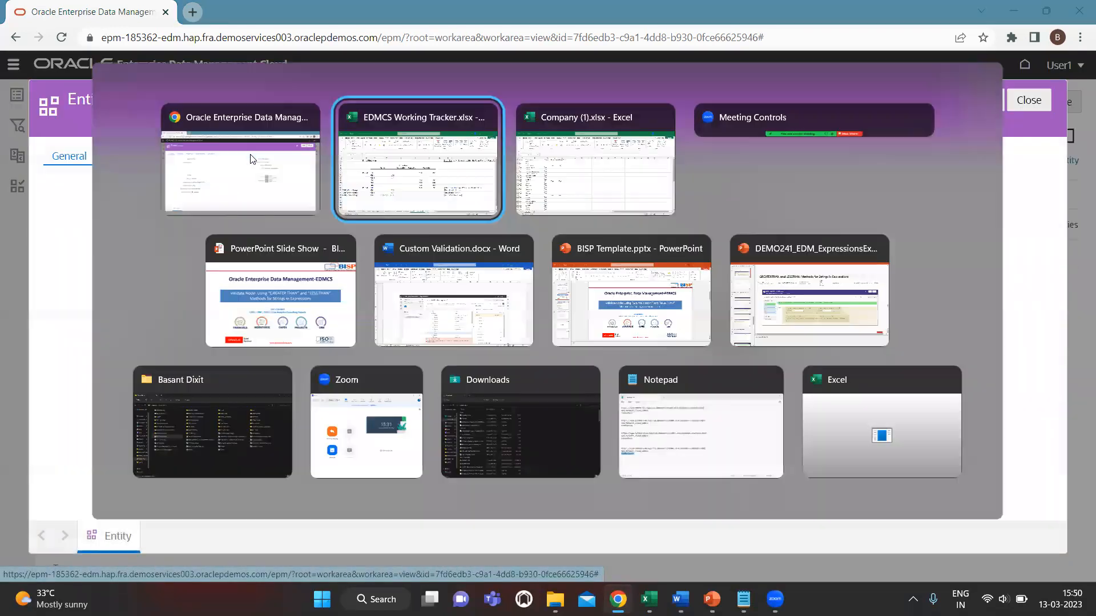
key(Left)
key(Up)
key(Up)
key(Up)
key(Up)
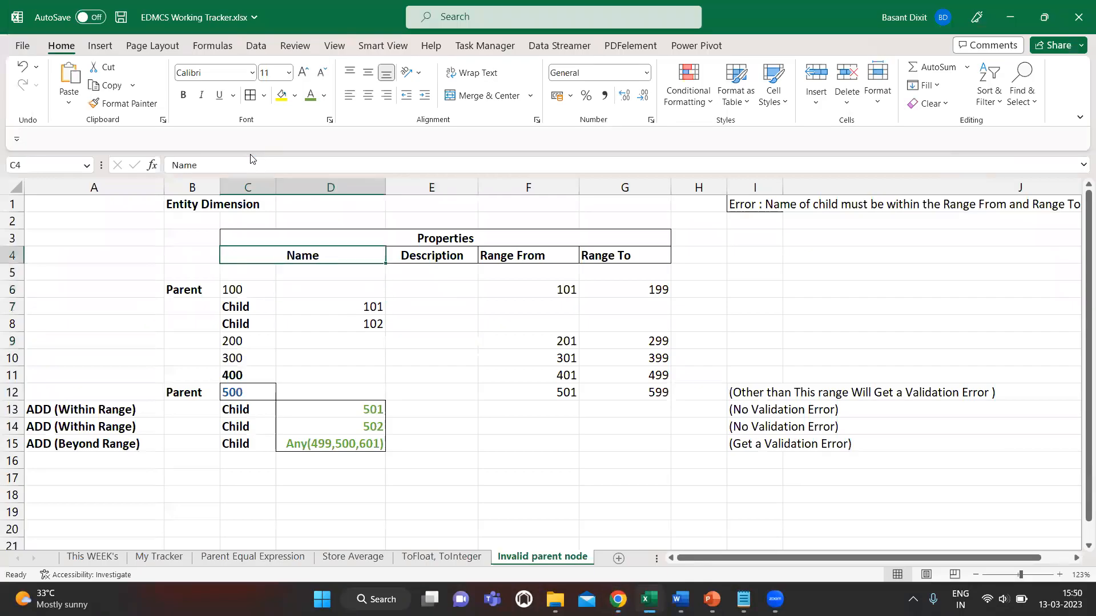
Switch back to Oracle Enterprise Data Management and enable Range From and Range To as columns in the Entity viewpoint's properties.
key(ctrl+shift+Right)
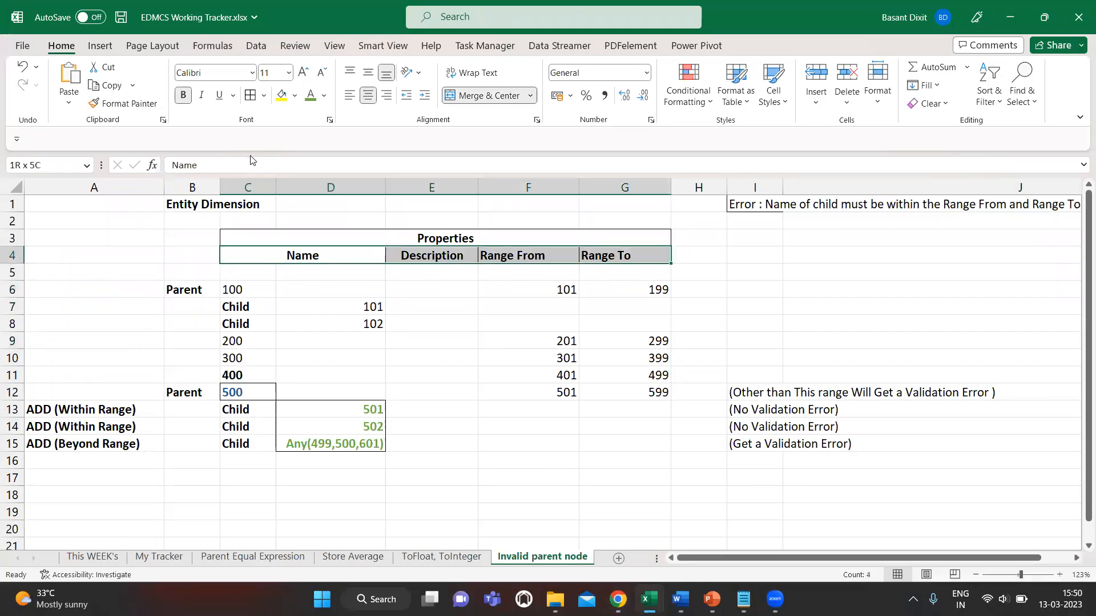
key(alt+Tab)
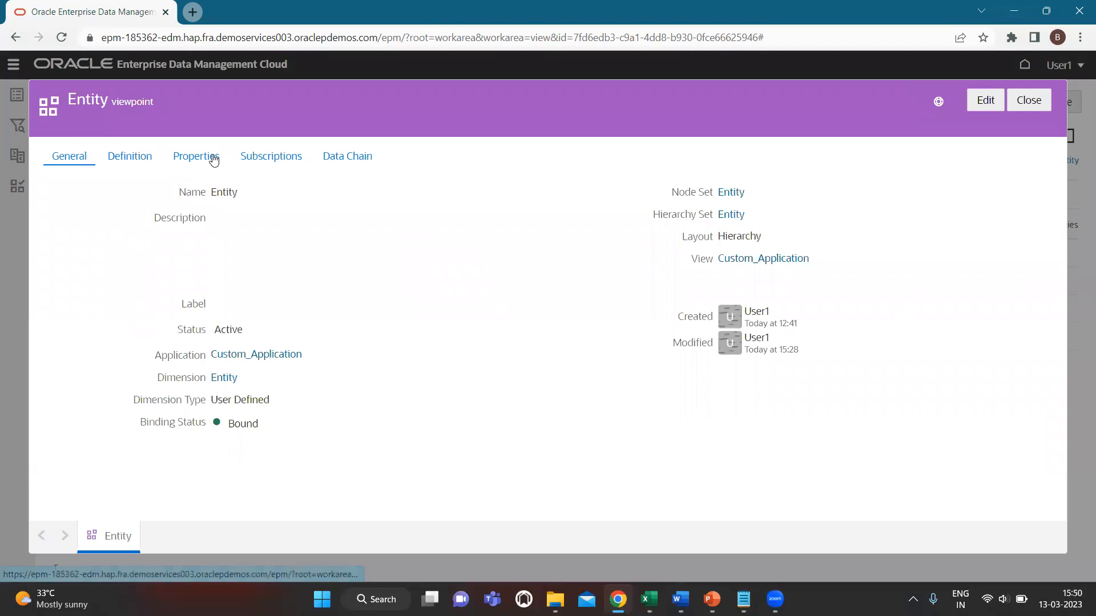
click(214, 160)
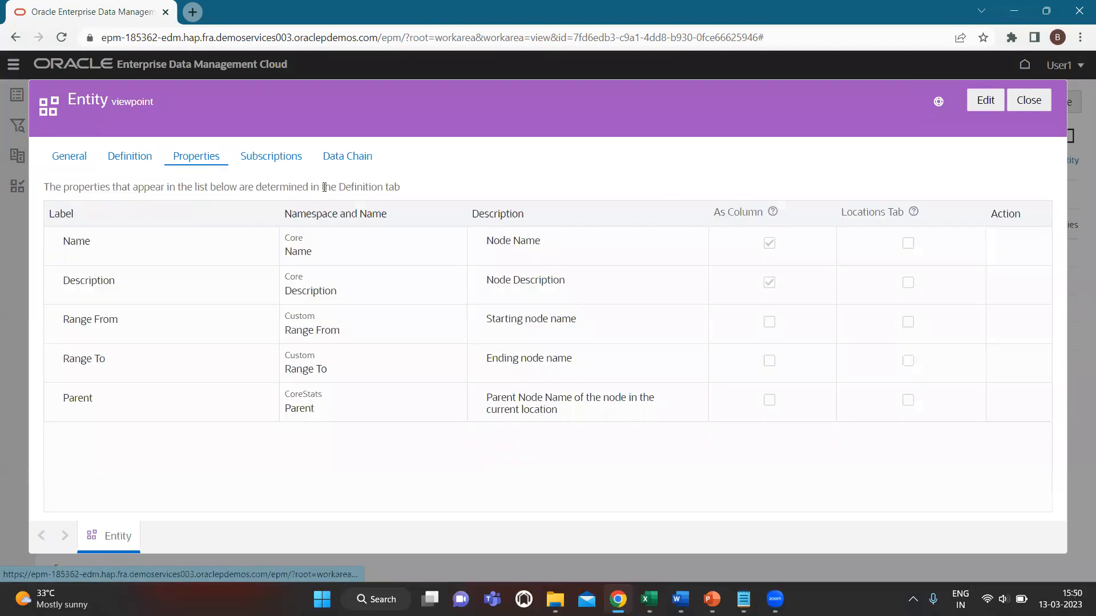
click(979, 104)
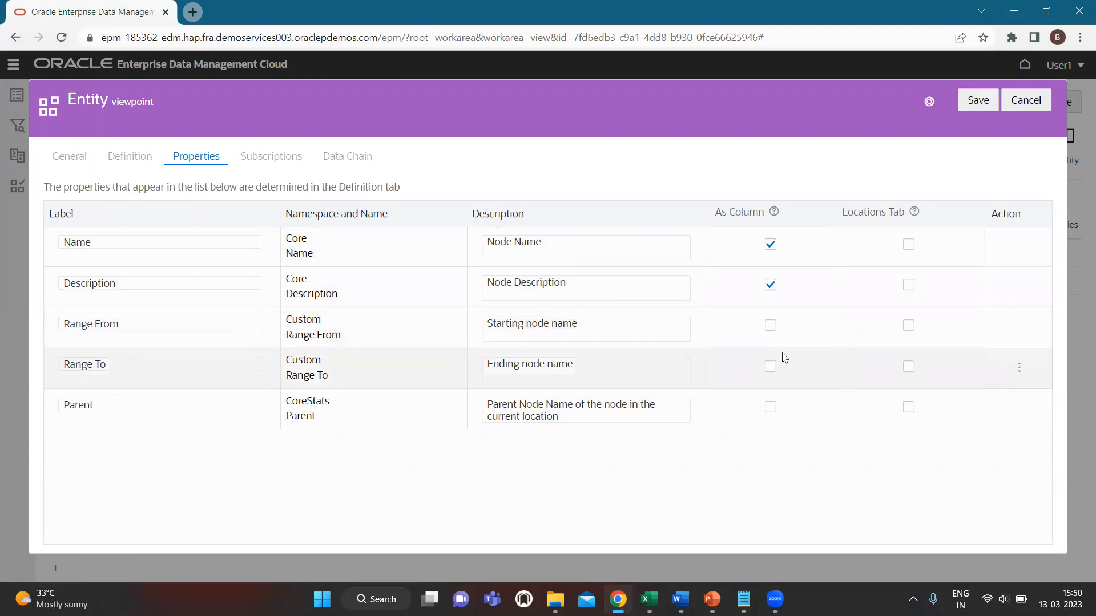
click(771, 326)
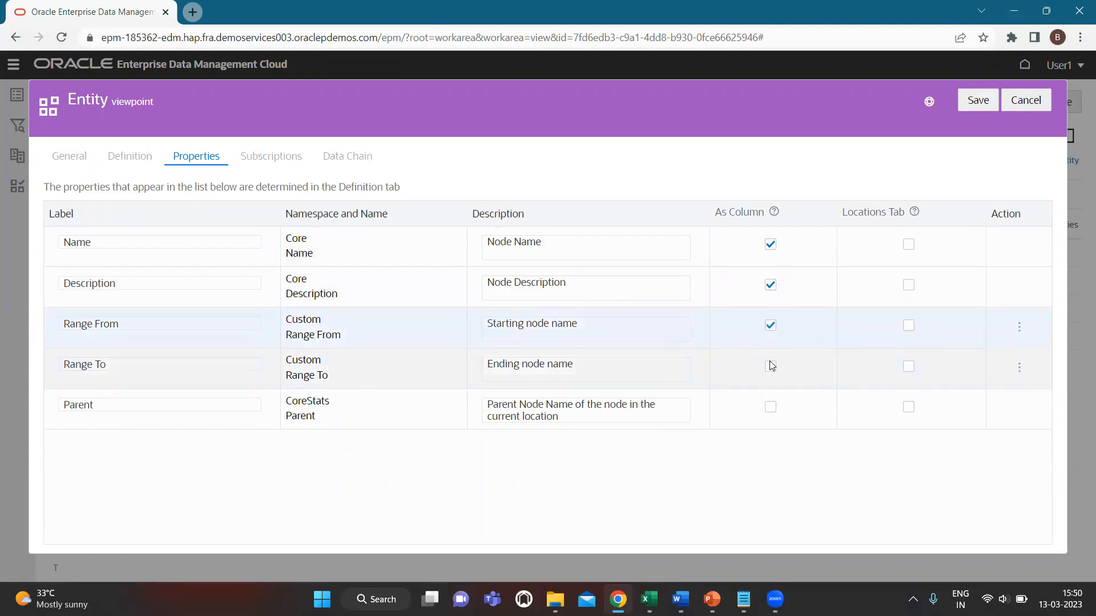
click(770, 367)
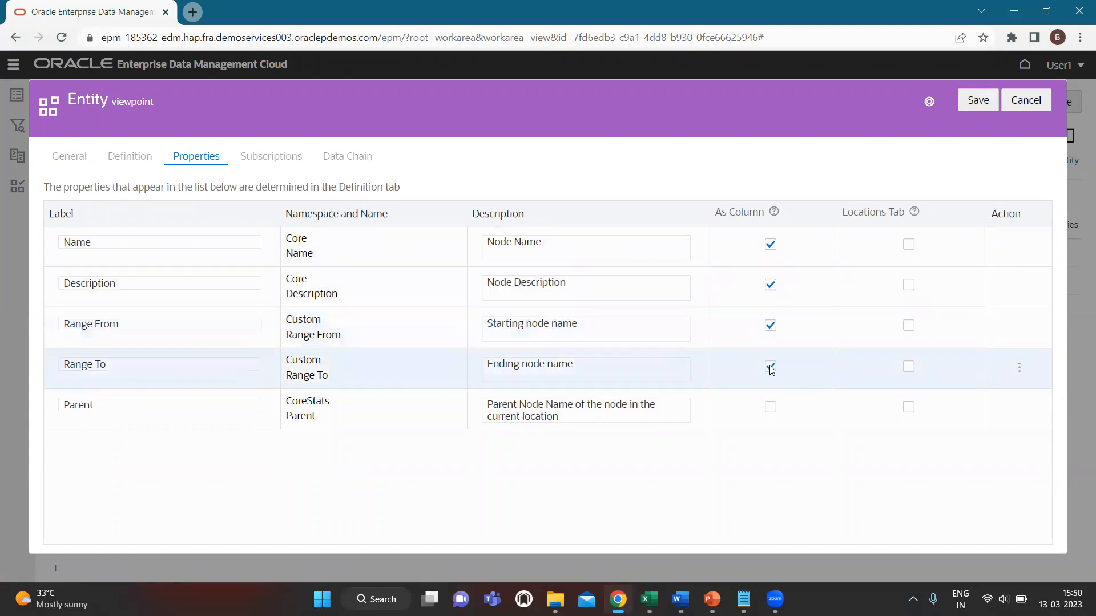
Save the Entity viewpoint changes, close its inspector, and accept reloading the Custom_Application view.
click(978, 103)
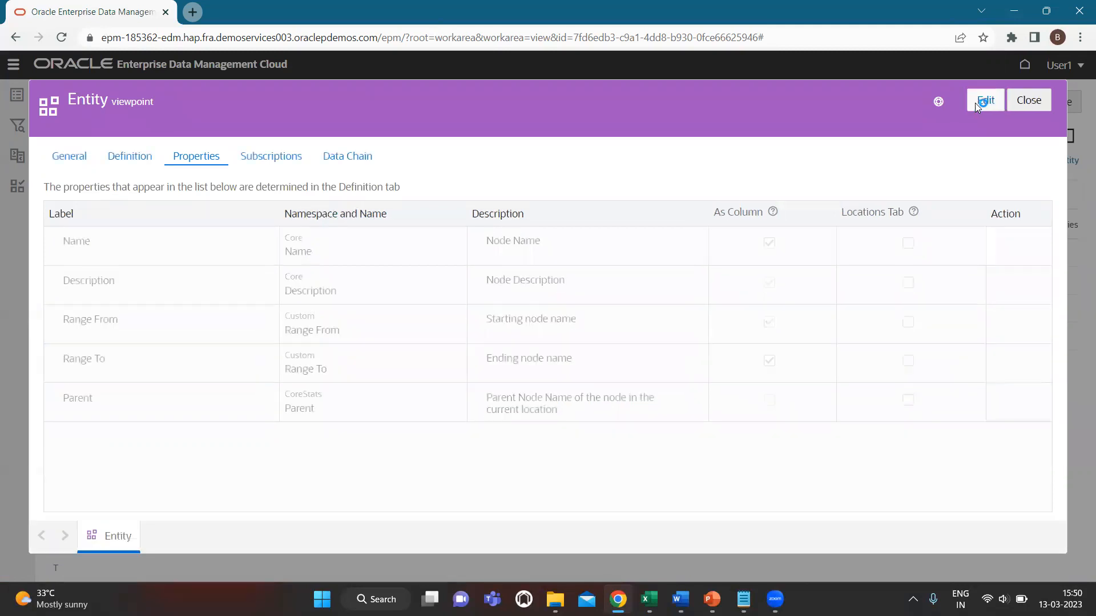
click(1034, 101)
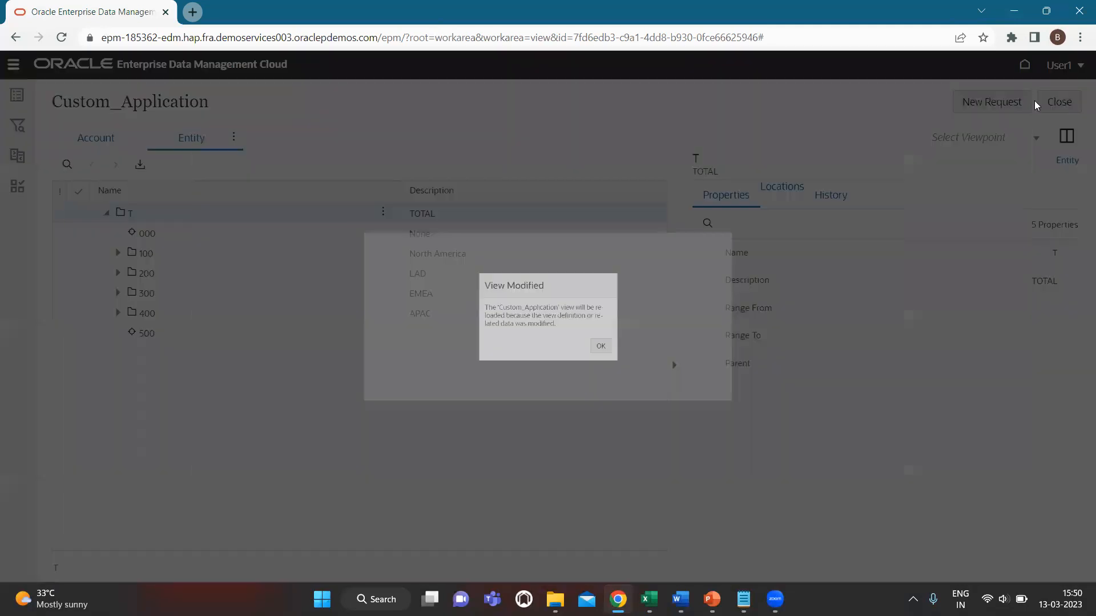
click(627, 362)
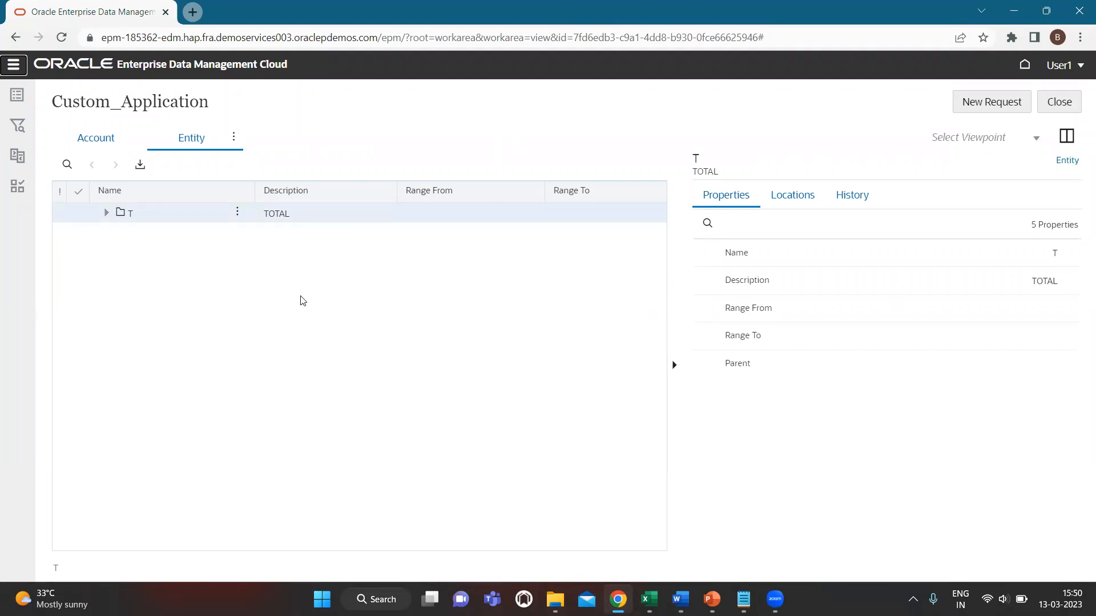
Expand nodes T and 400 in the Entity hierarchy to review their ranges and child names.
click(108, 216)
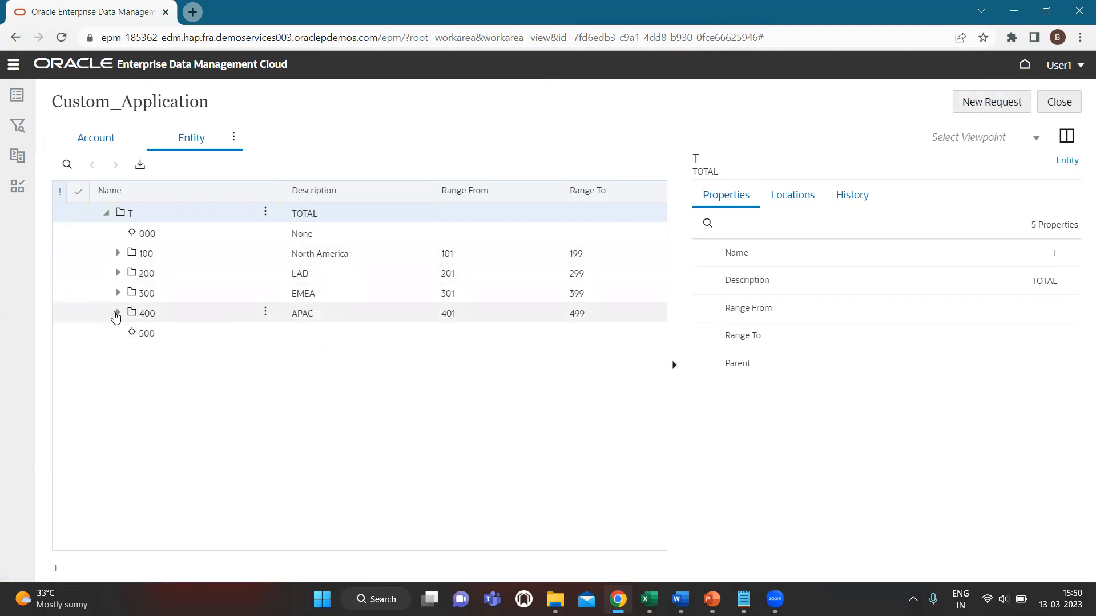
click(119, 314)
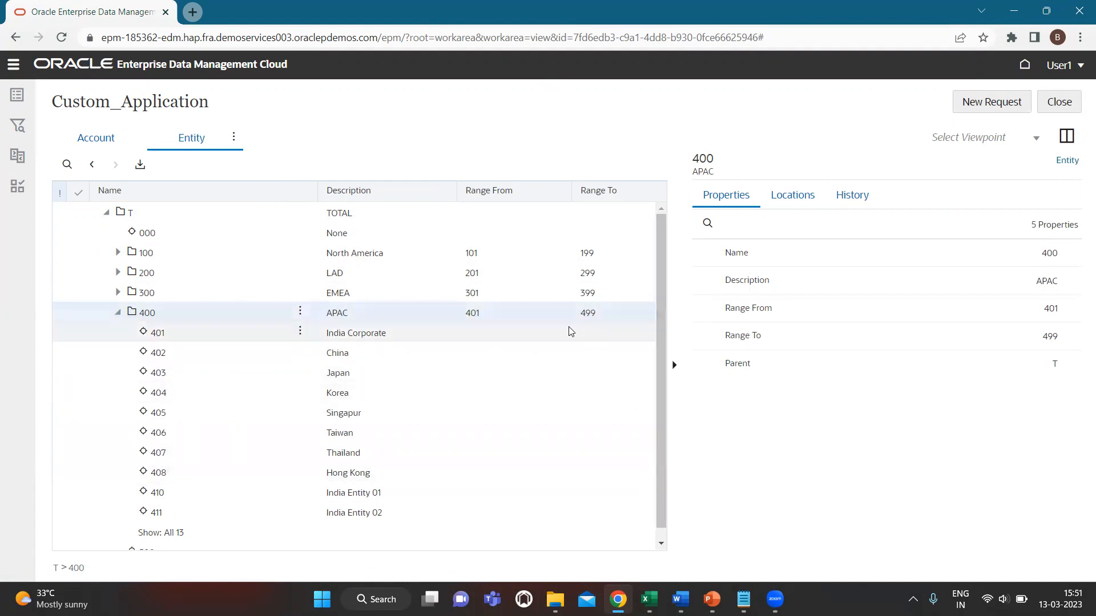
scroll(645, 377, down, 1)
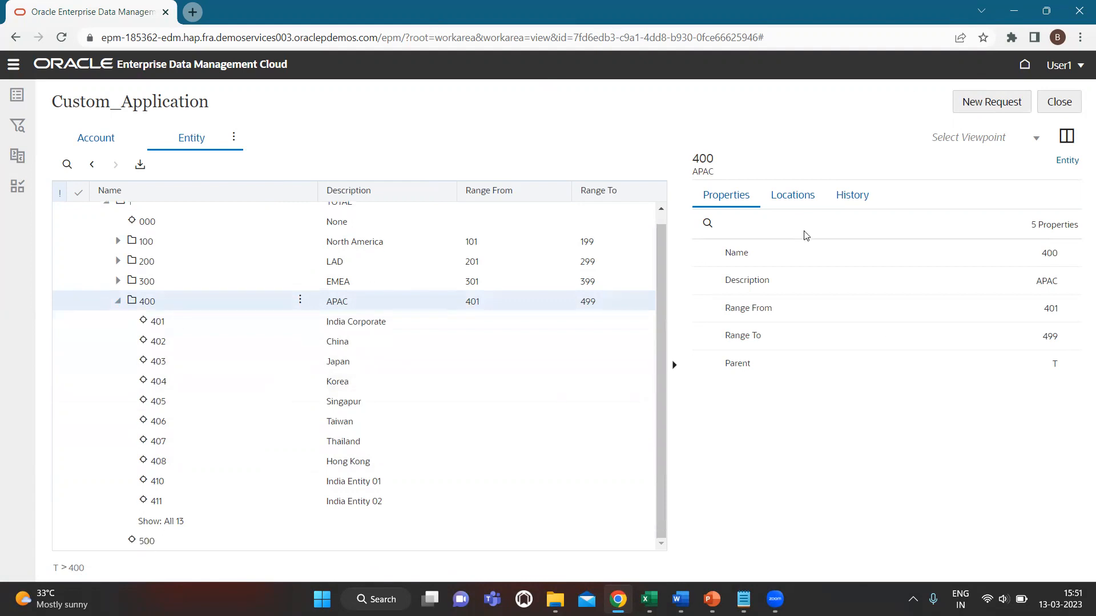
Start a new request and set node 500's Range From to 501 and Range To to 599.
click(978, 103)
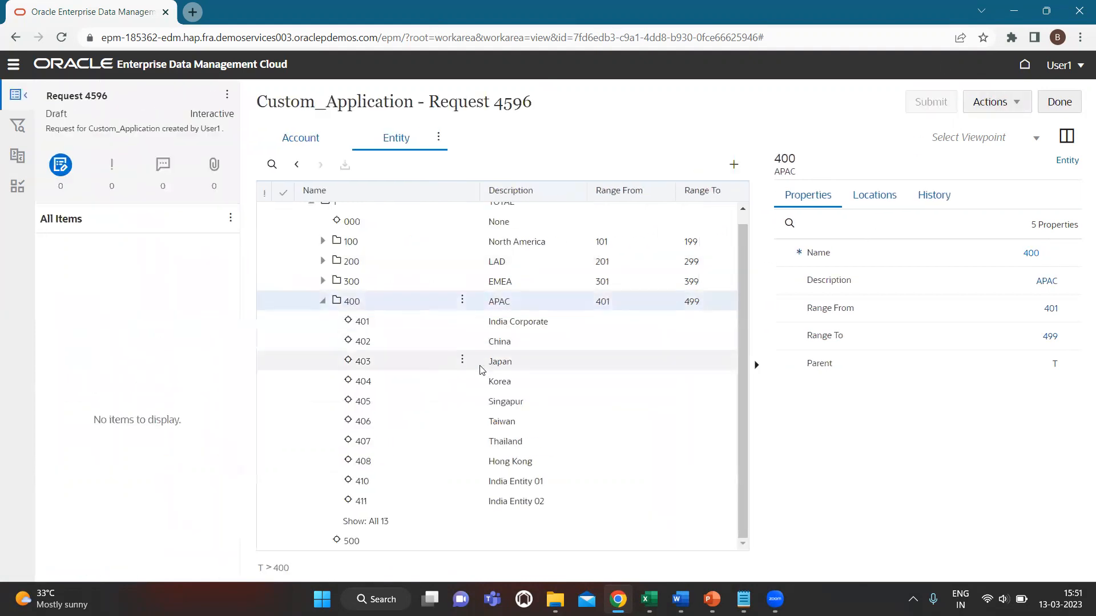
click(373, 548)
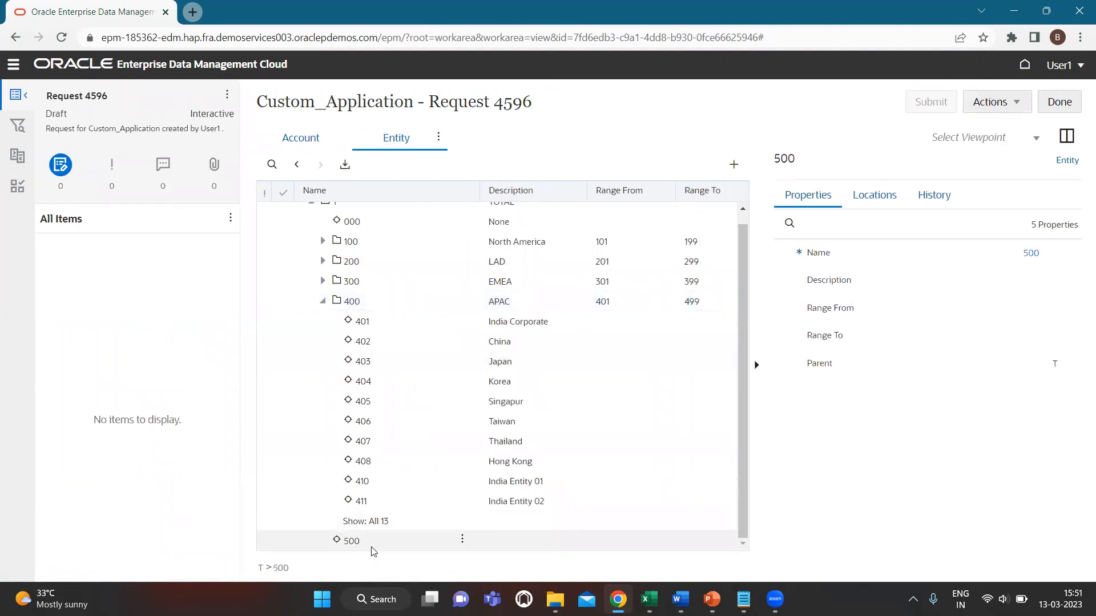
click(1035, 307)
click(1033, 306)
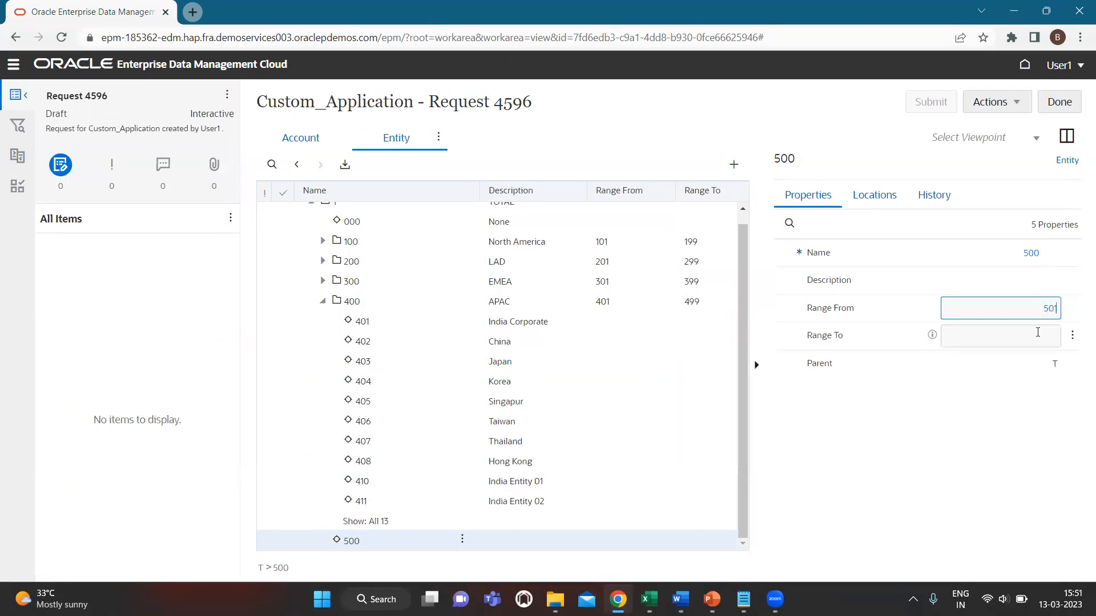
click(1037, 332)
text(50)
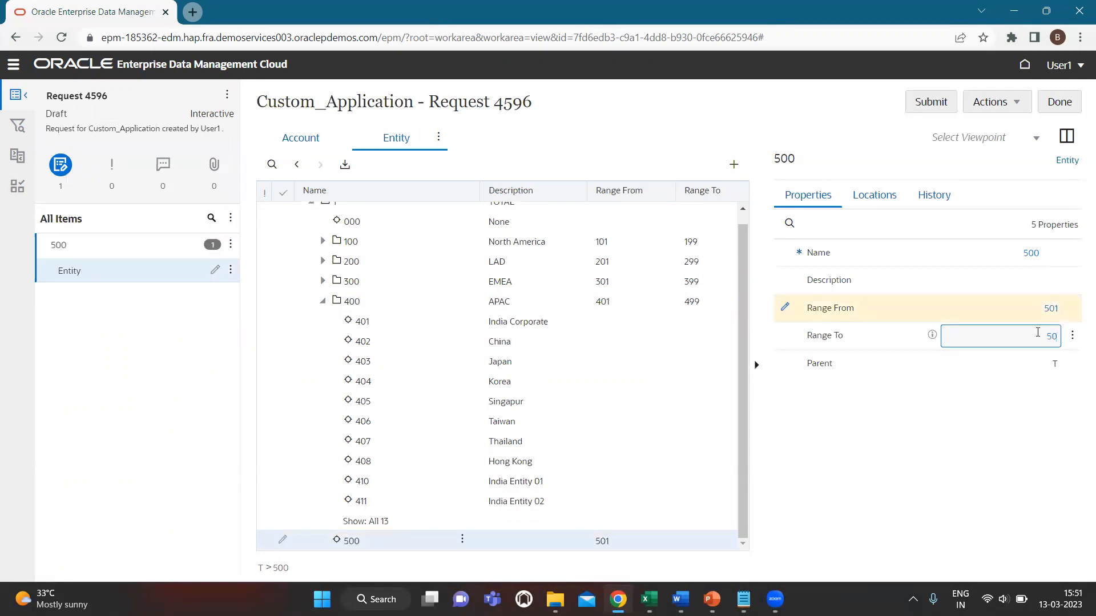
click(1004, 433)
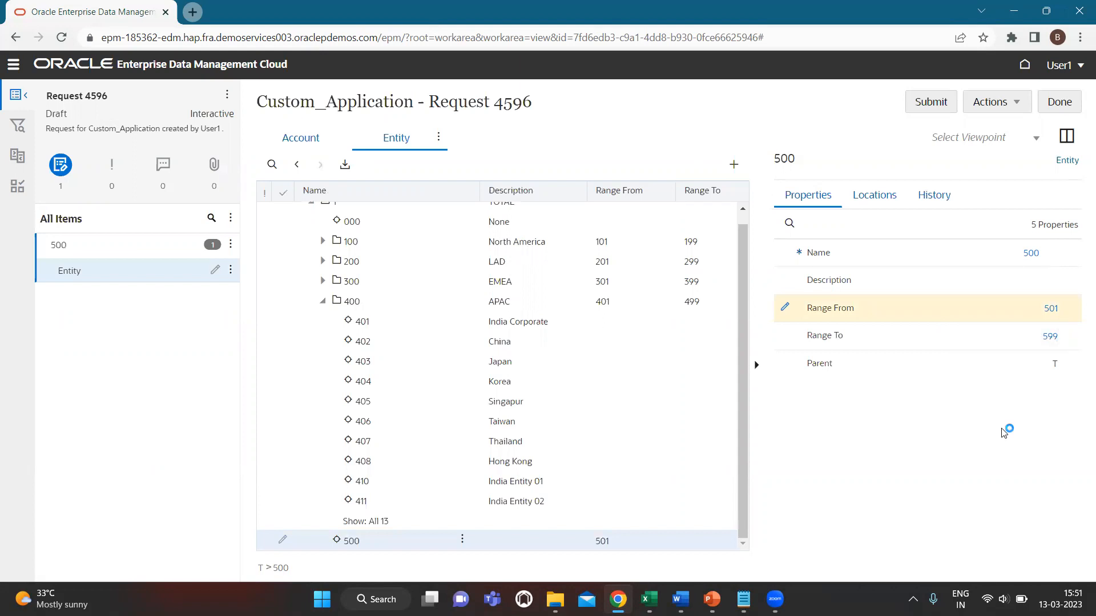
Switch to the EDMCS Working Tracker workbook and review the three ADD test cases in A13:A15.
key(alt+Tab)
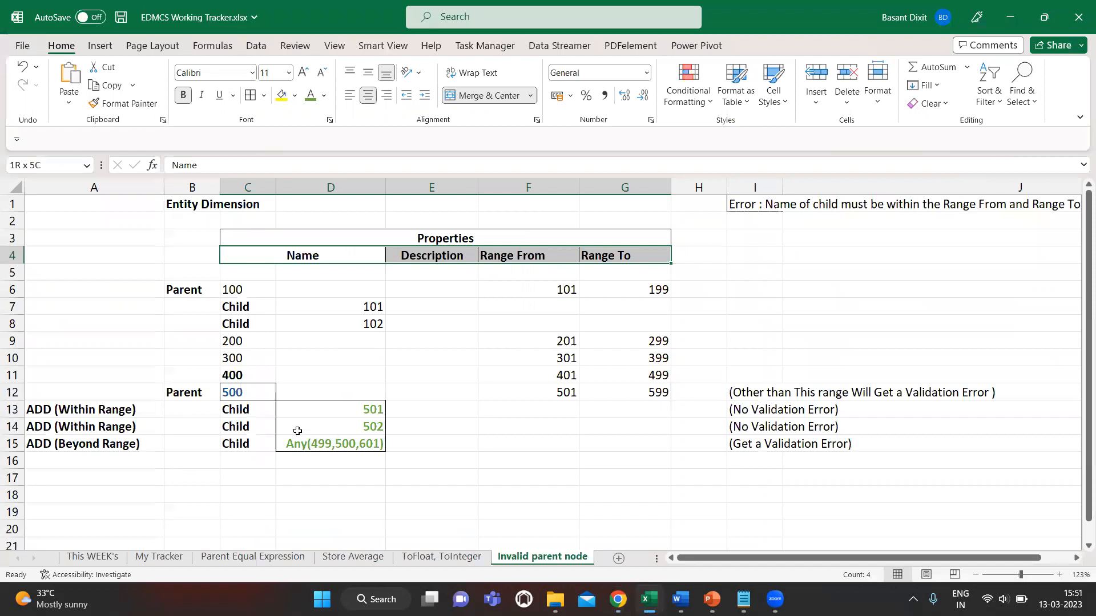
click(131, 407)
drag(130, 407, 127, 448)
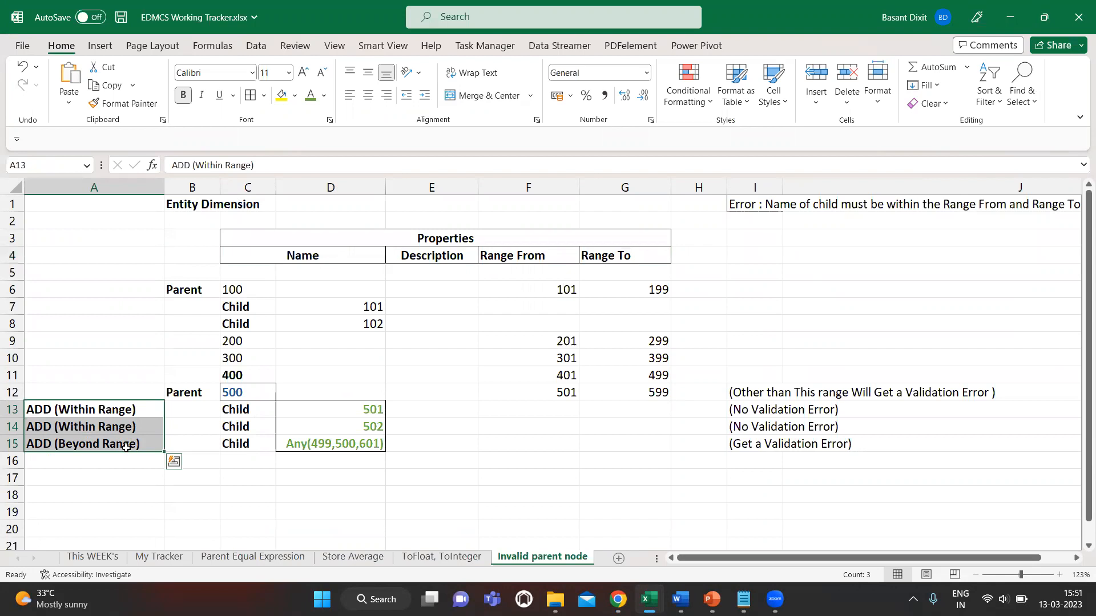
Return to Oracle Enterprise Data Management, submit the request with node 500's range changes, and expand node T.
key(alt+Tab)
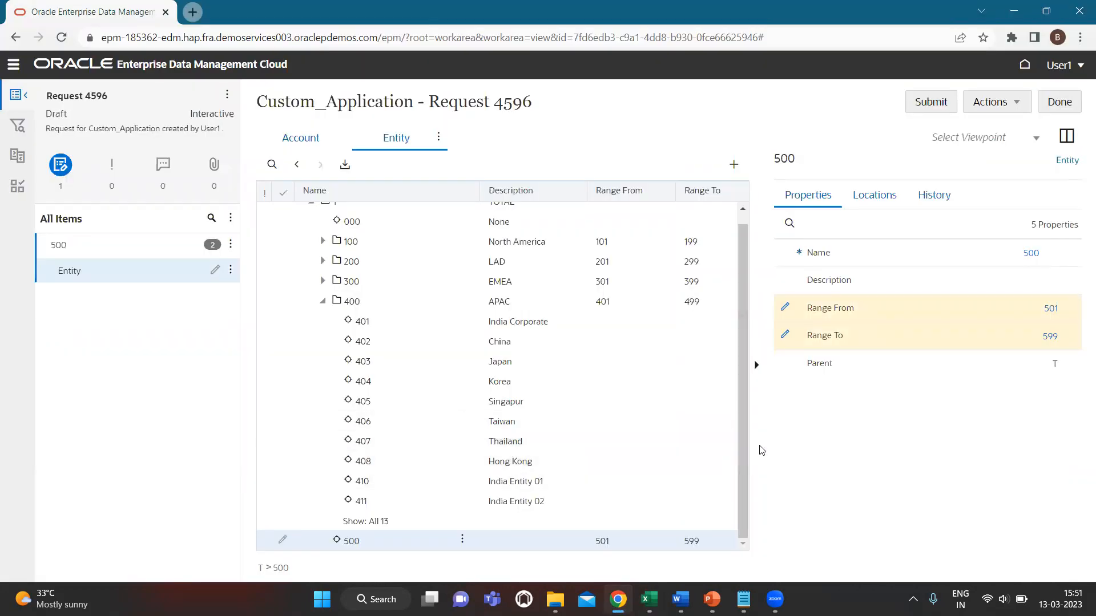
click(938, 108)
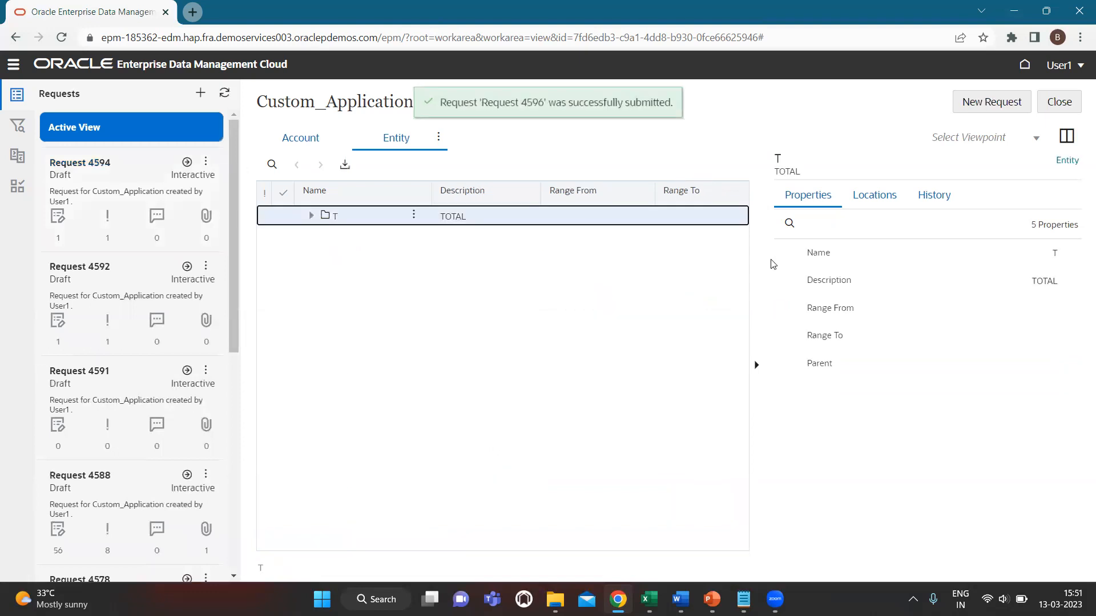
click(310, 216)
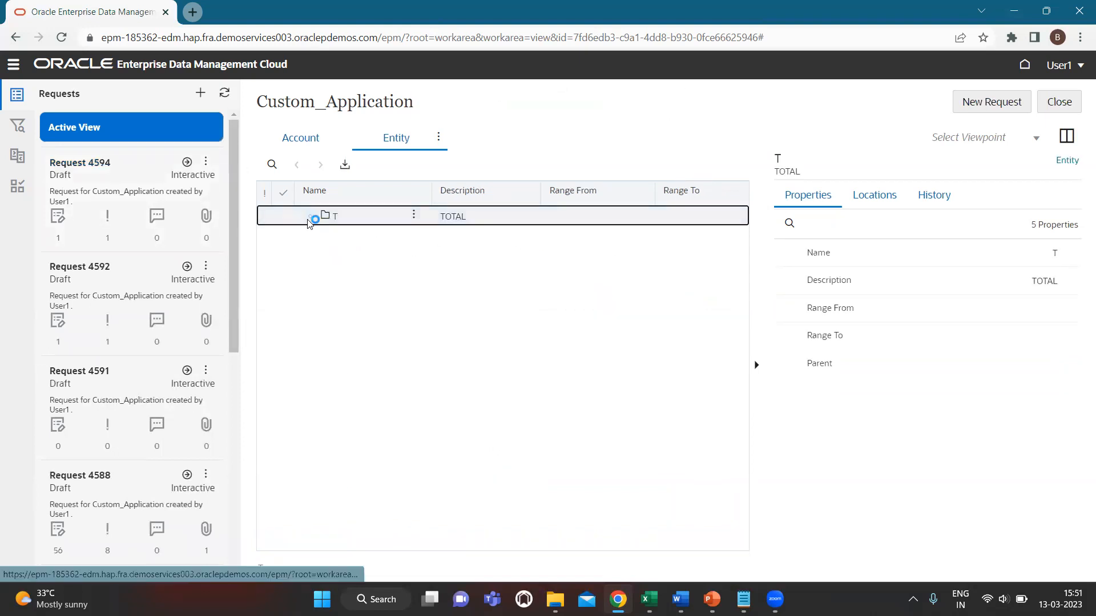
Start another new request and add a child named 501 under node 500.
click(1014, 103)
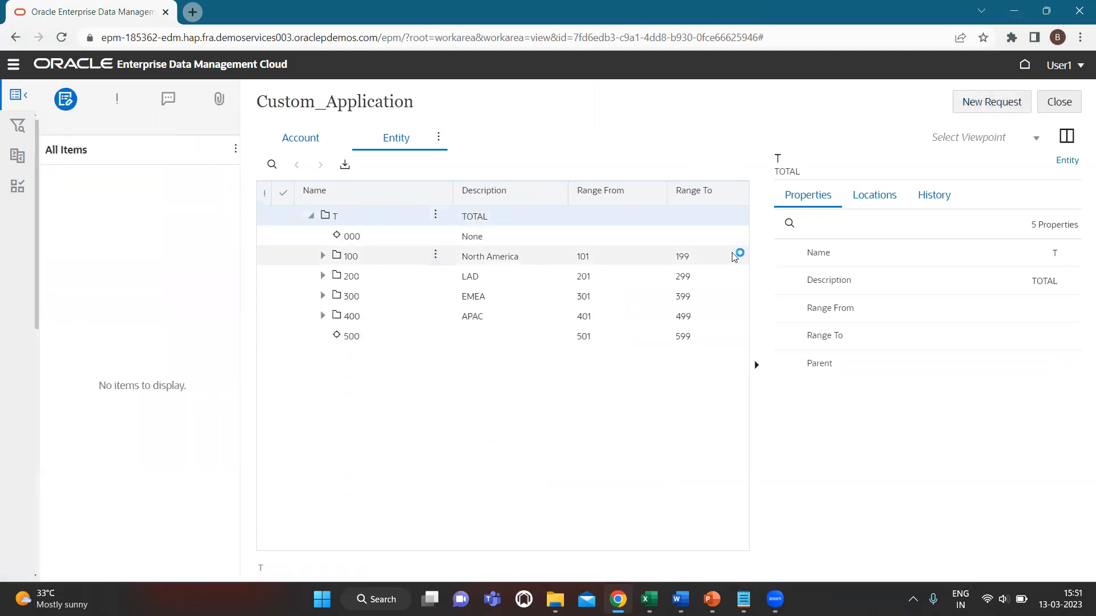
click(435, 337)
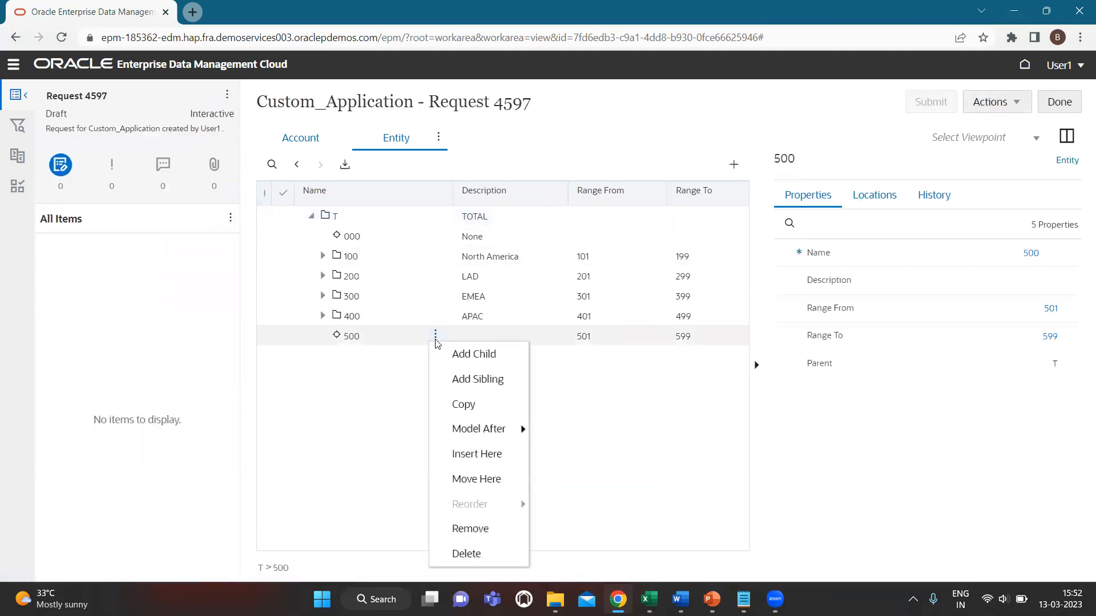
click(451, 354)
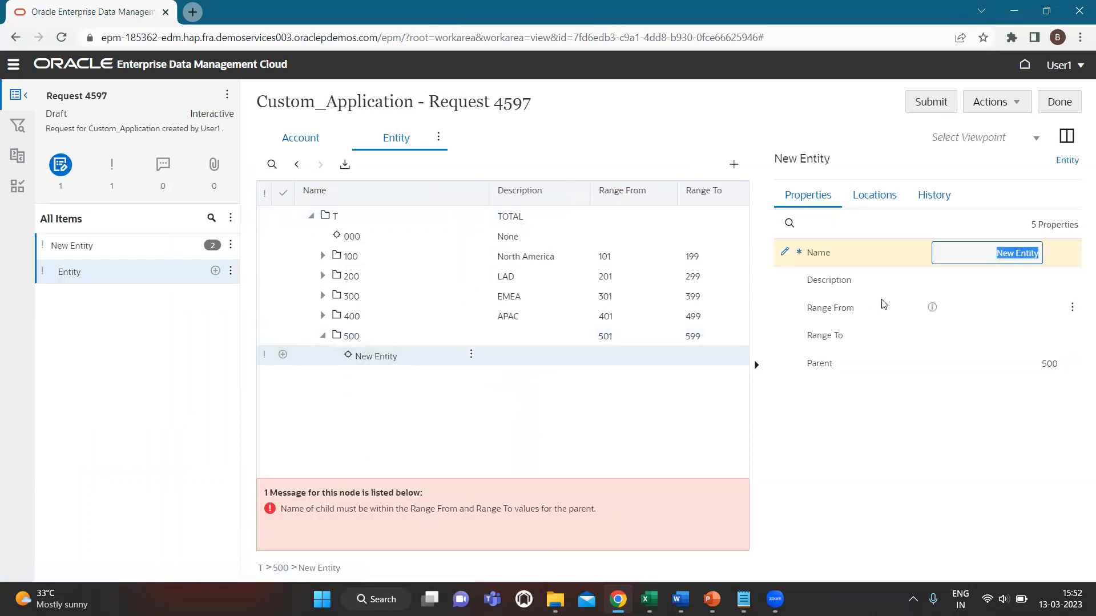
text(501)
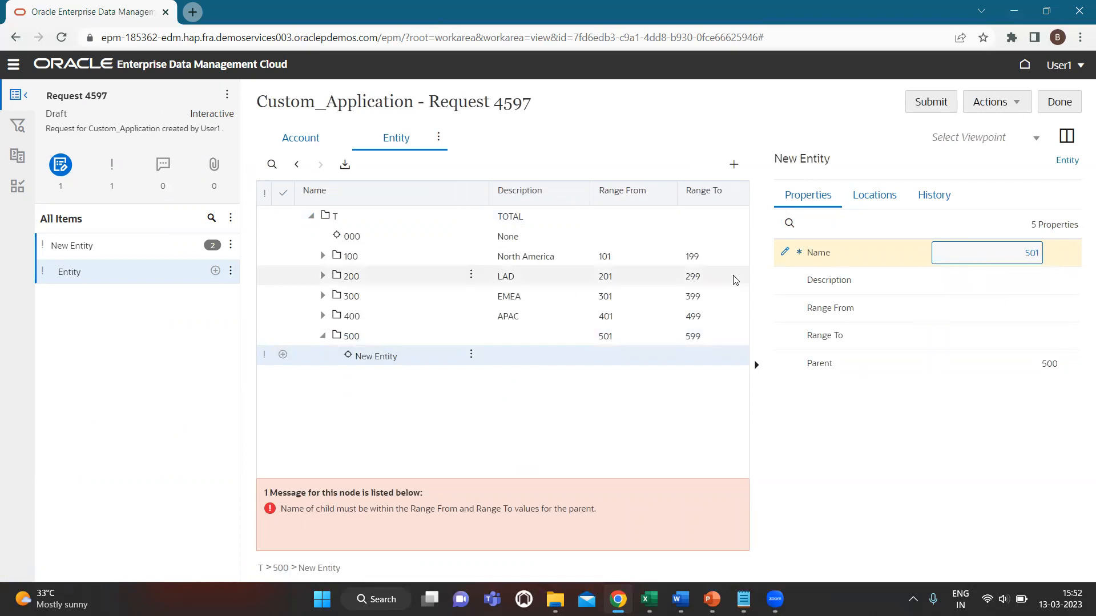
key(BackSpace)
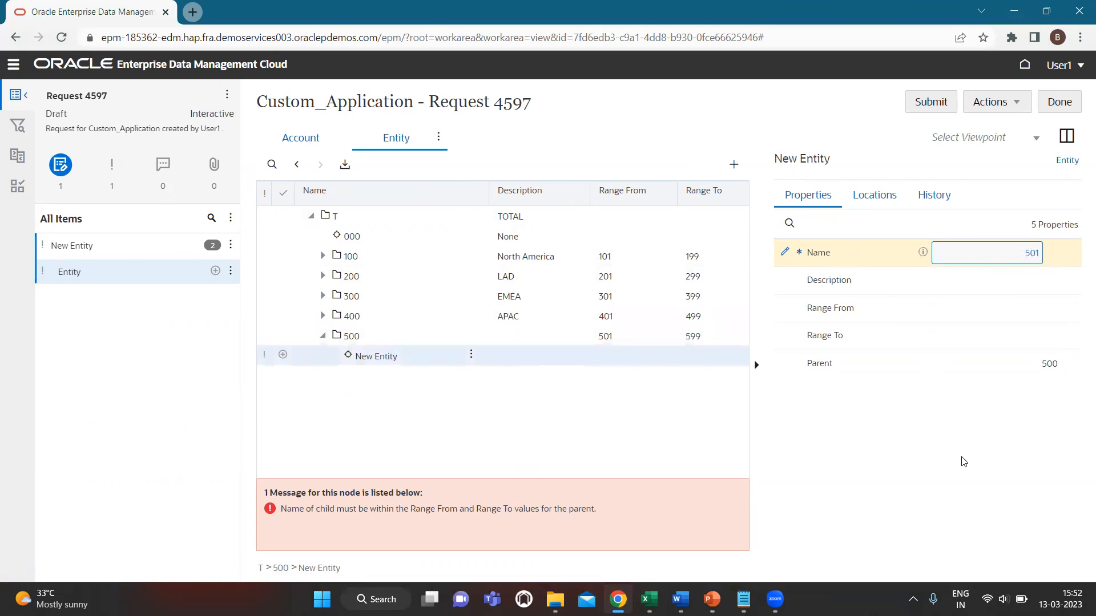
click(866, 133)
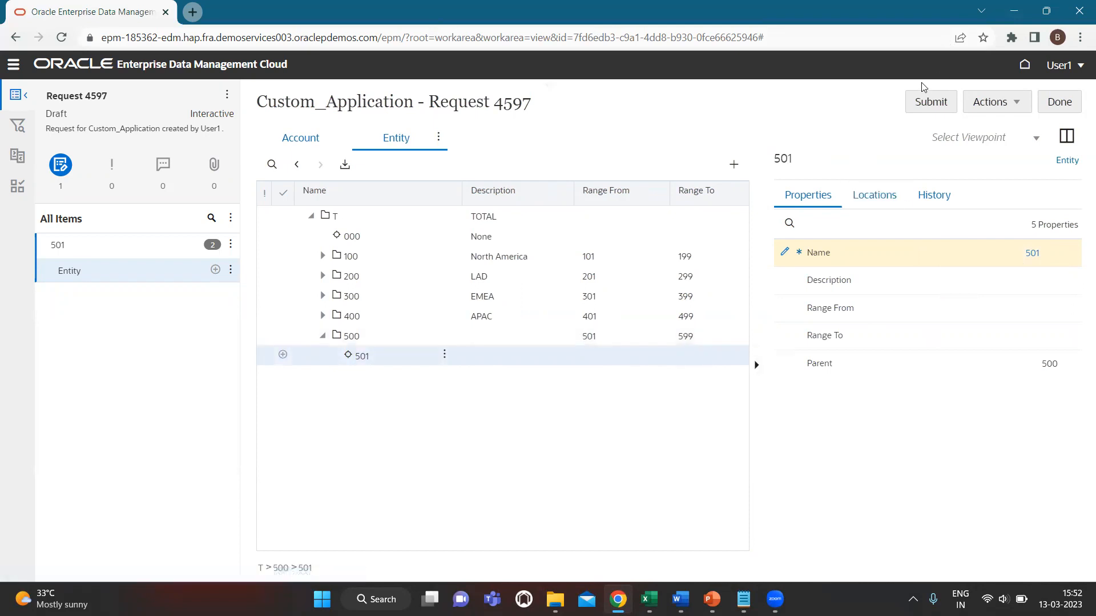
Submit the request containing child 501 and expand nodes T and 500 in the Entity hierarchy.
click(925, 105)
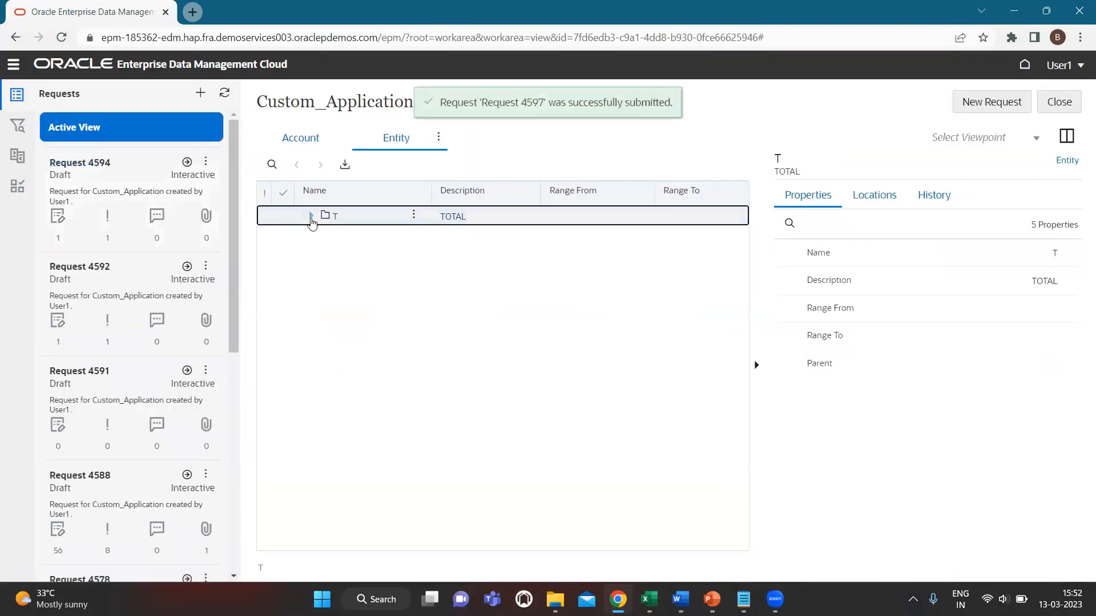
click(311, 215)
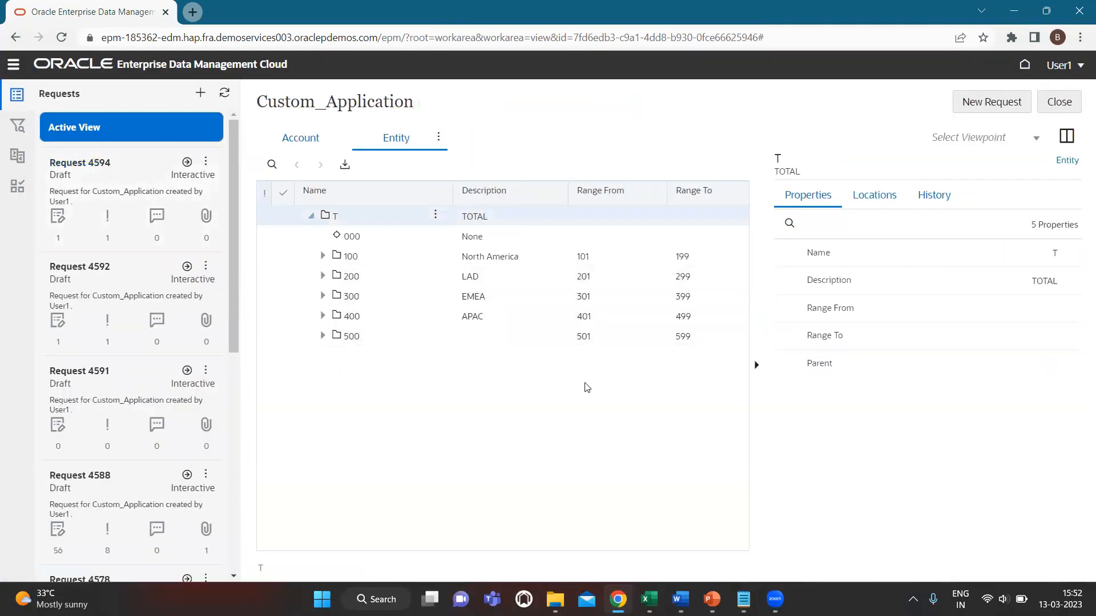
click(323, 338)
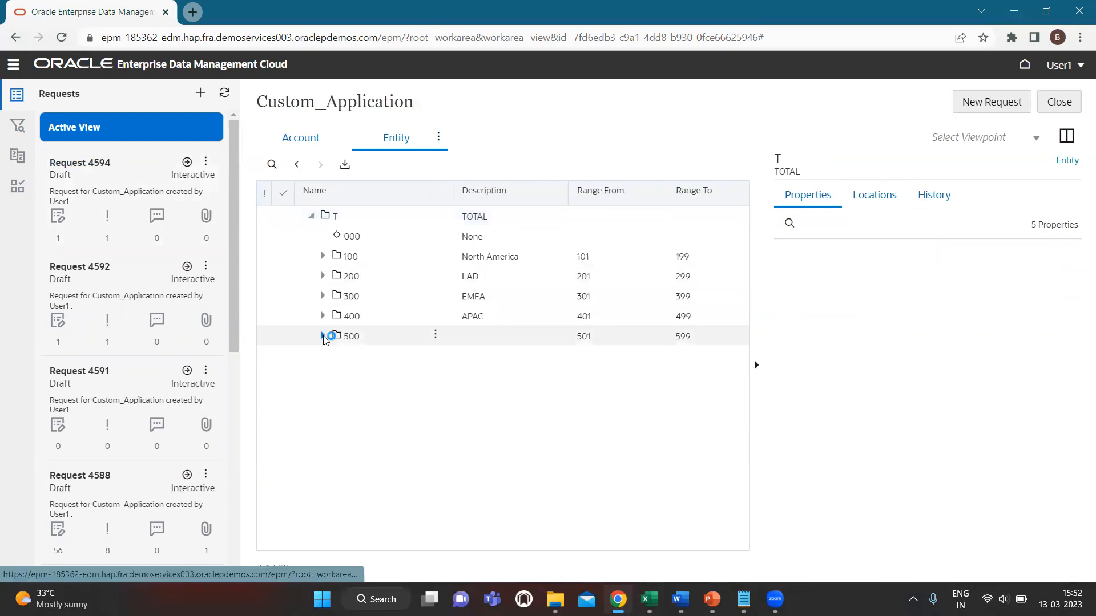
Switch to the EDMCS Working Tracker workbook, fill the 501 test case row A13:D13 with yellow, and select the 502 cell below.
key(alt+Tab)
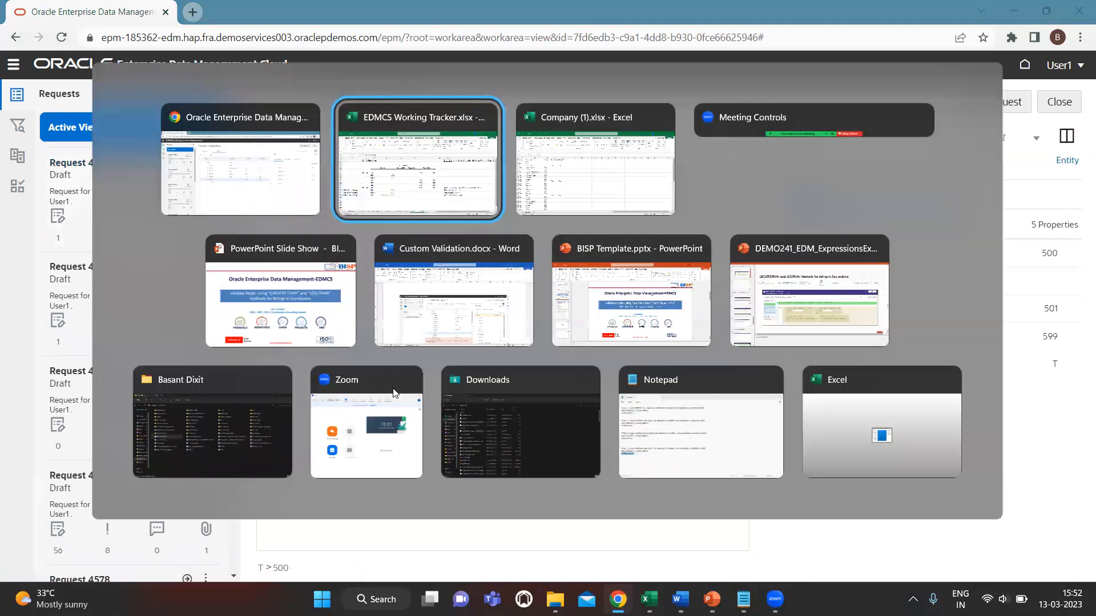
key(Up)
key(shift+Right)
key(shift+Right)
key(shift+Right)
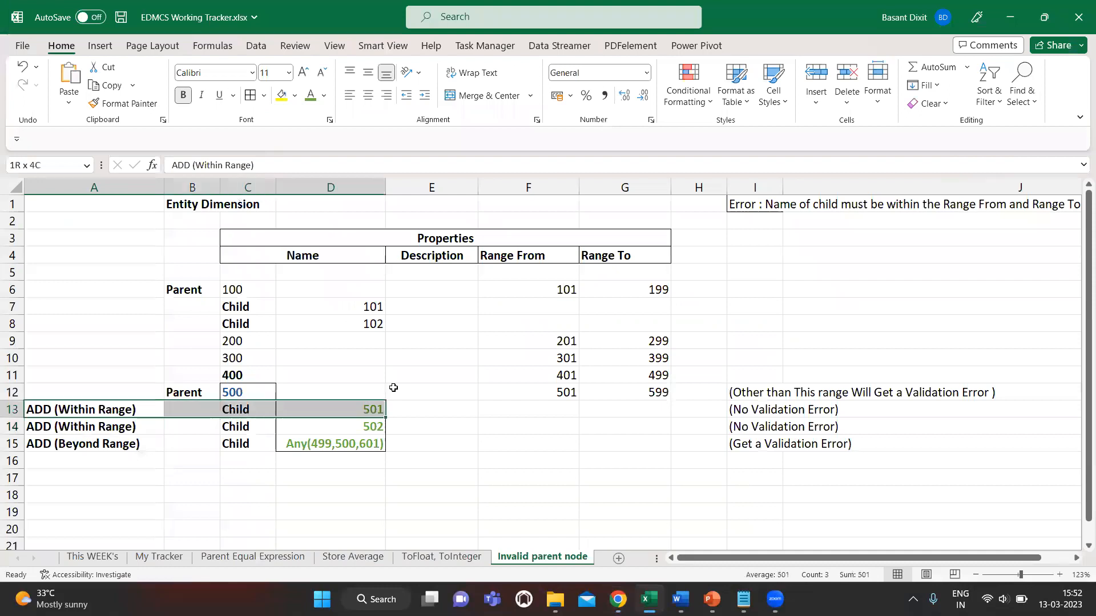
click(282, 95)
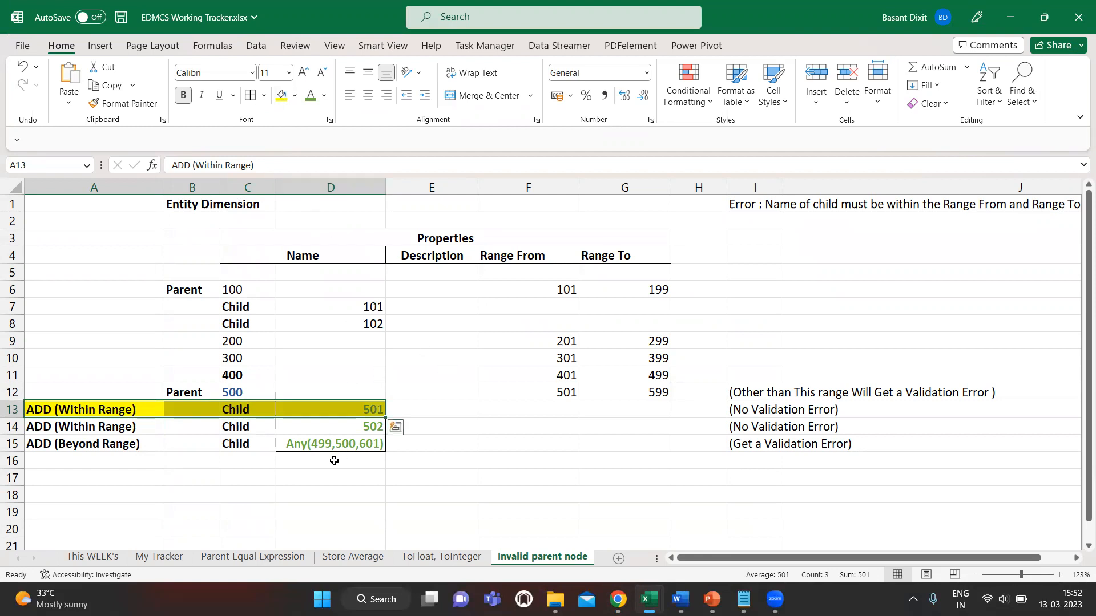
click(339, 432)
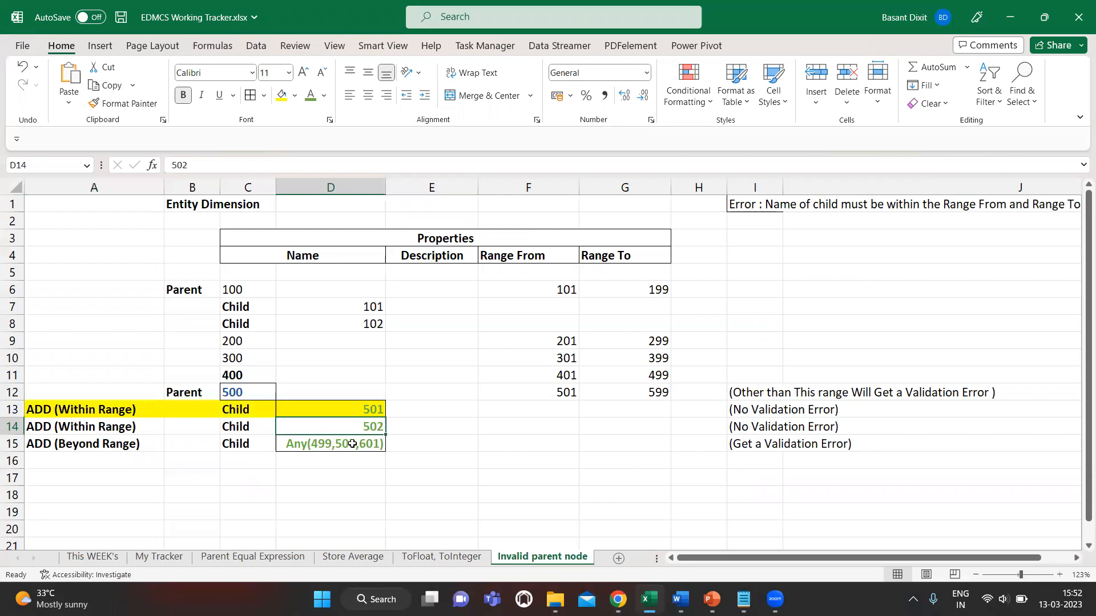
Return to Oracle Enterprise Data Management, start a new request, and add a child named 499 under node 500.
key(alt+Tab)
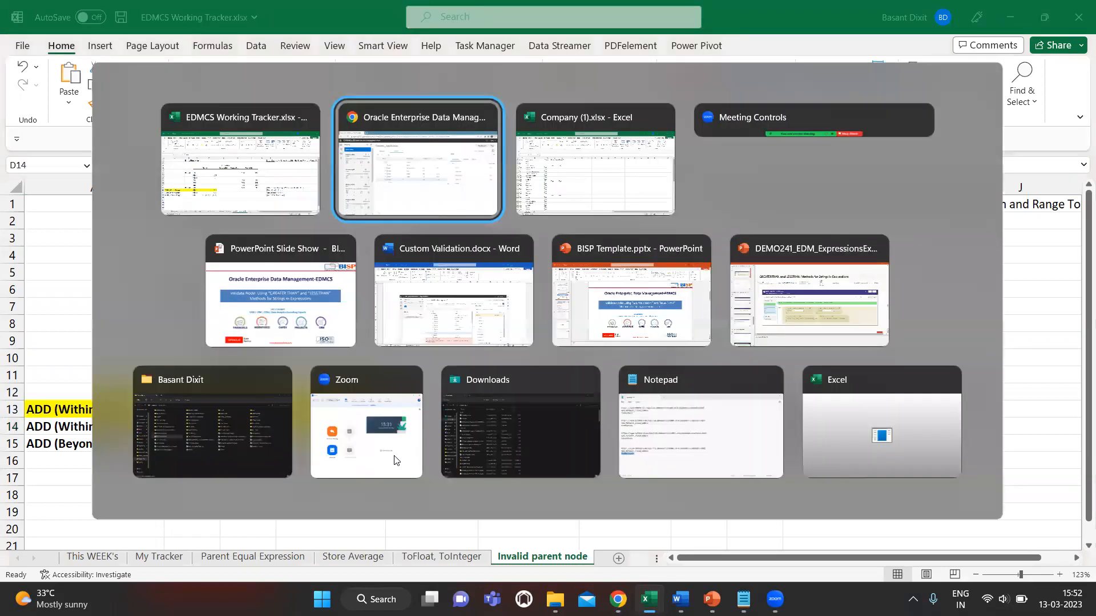
click(980, 103)
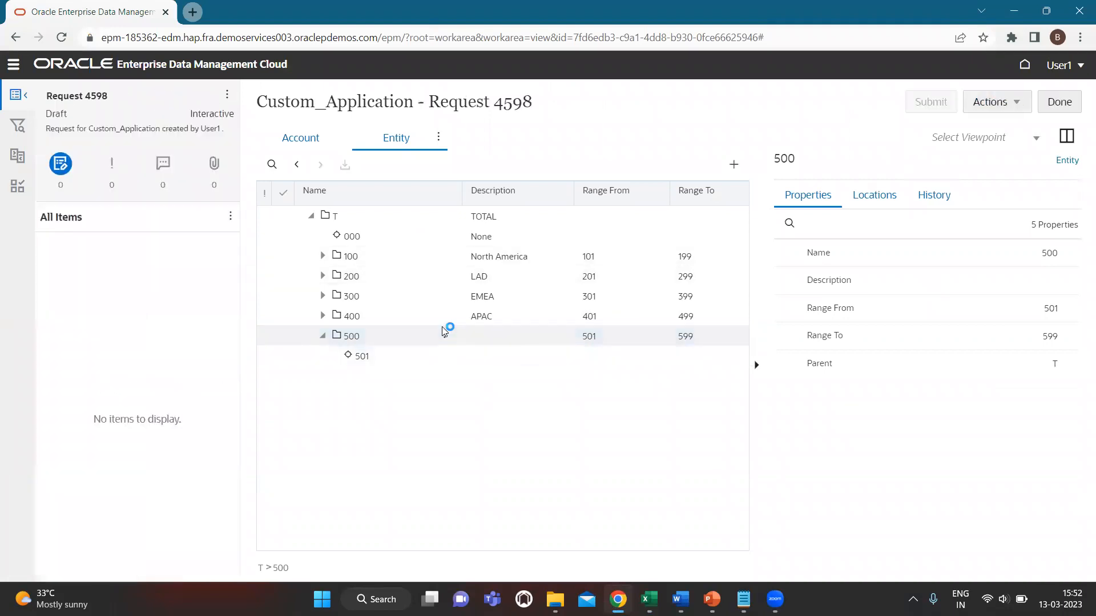
click(444, 334)
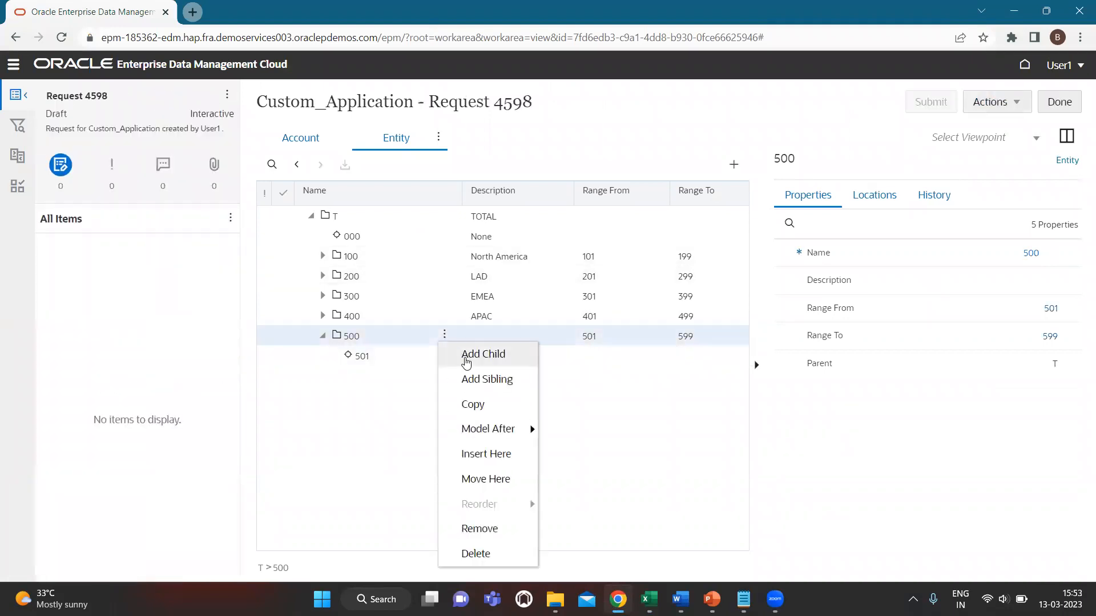
click(470, 362)
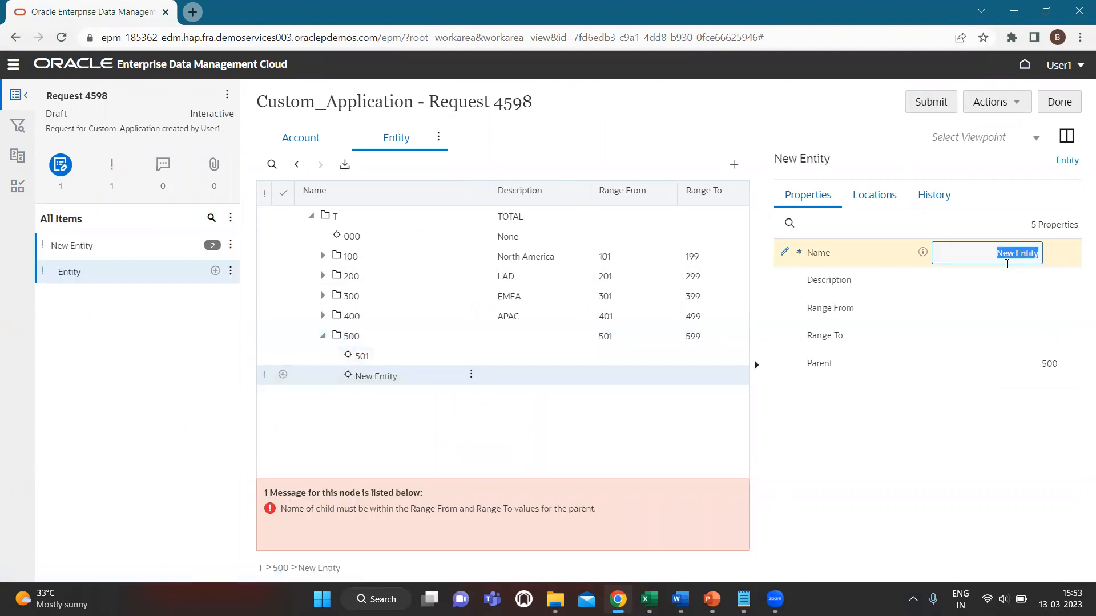
text(499)
click(782, 116)
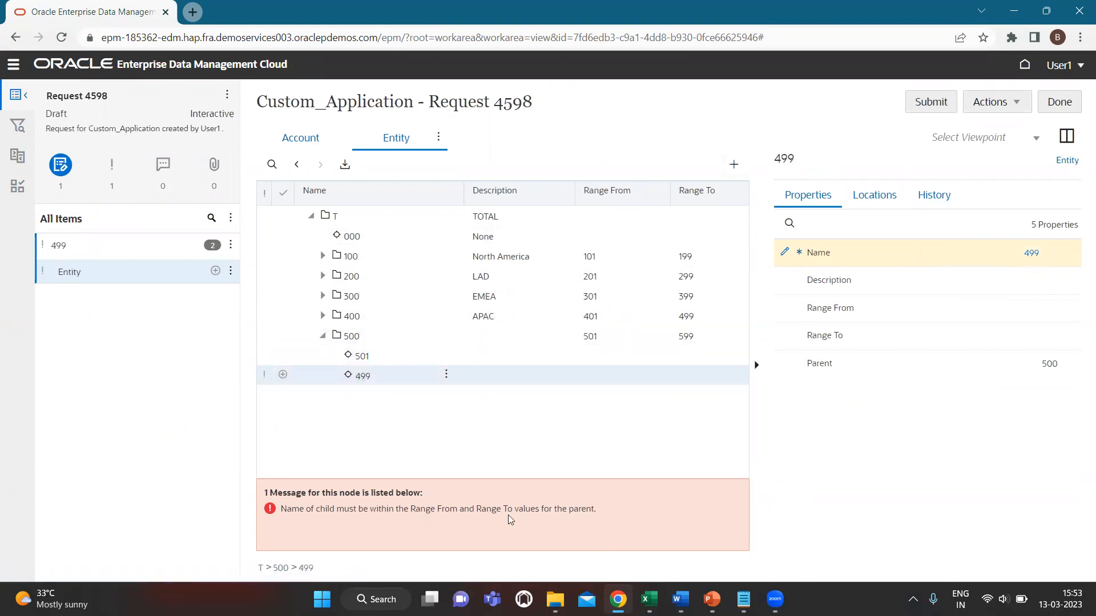
click(949, 334)
Check the beyond-range test values in the EDMCS Working Tracker workbook, return to the request, and rename child 499 as 500.
key(alt+Tab)
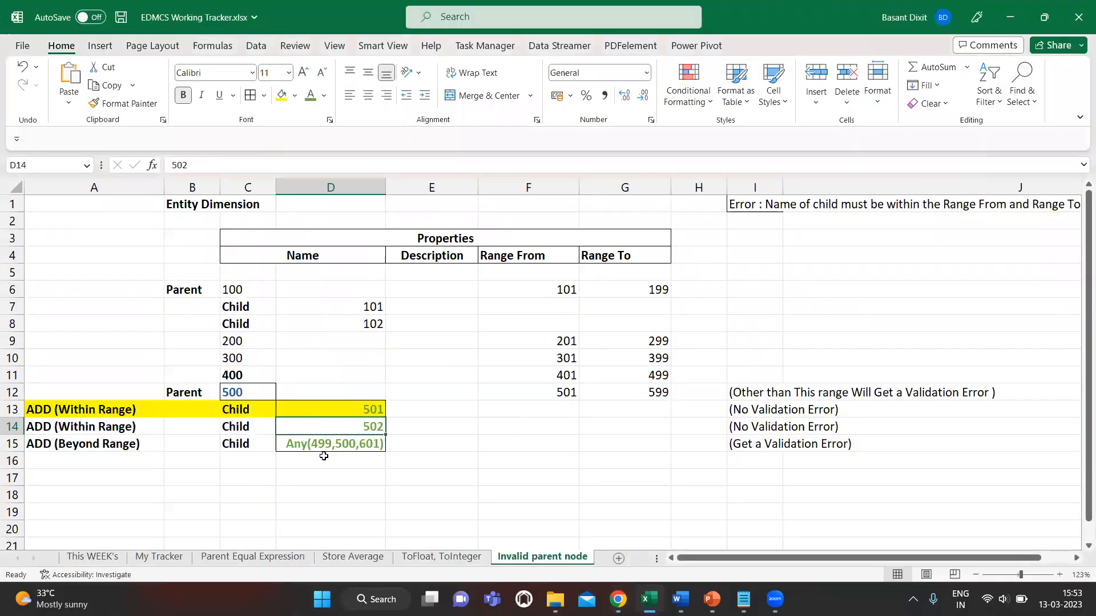
key(alt+Tab)
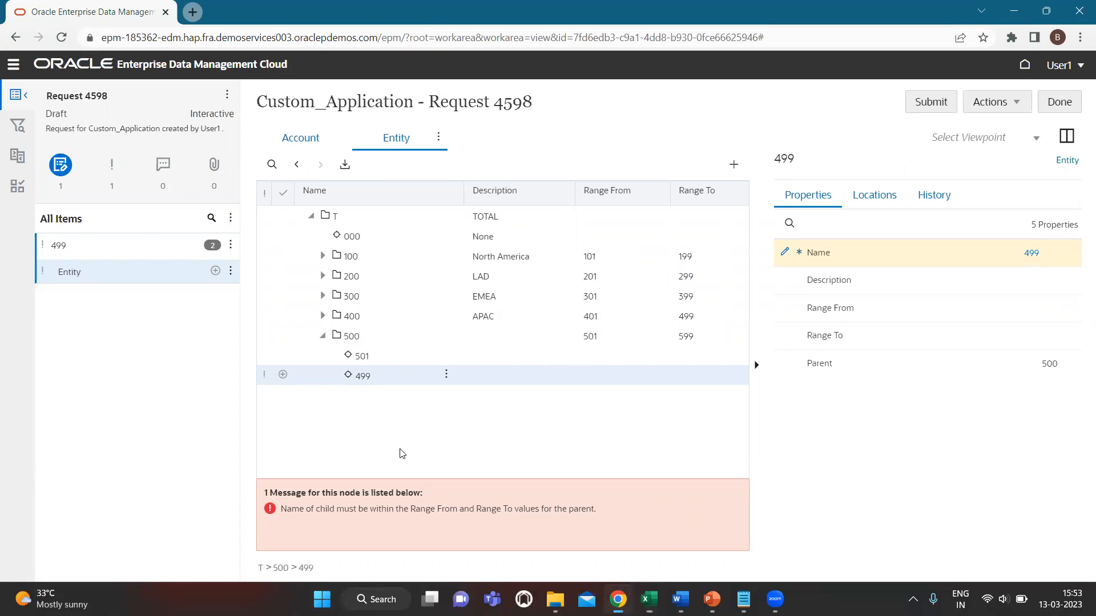
click(1011, 255)
drag(1010, 254, 1079, 269)
text(500)
click(859, 120)
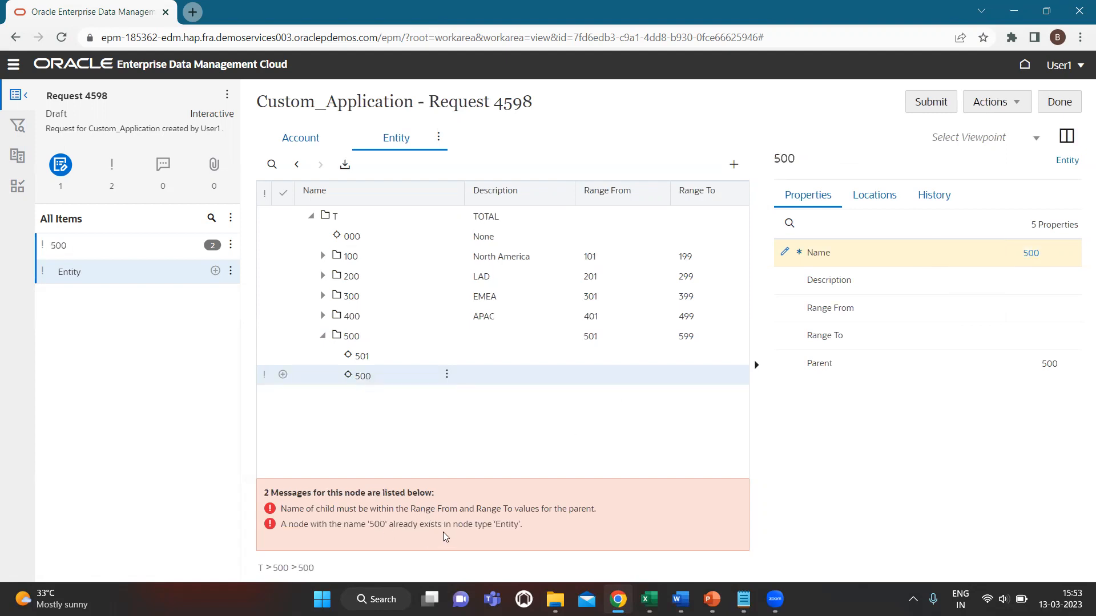
Recheck the tracker's beyond-range test values and rename the new child under node 500 as 601.
click(1006, 255)
drag(1006, 253, 1079, 242)
key(alt+Tab)
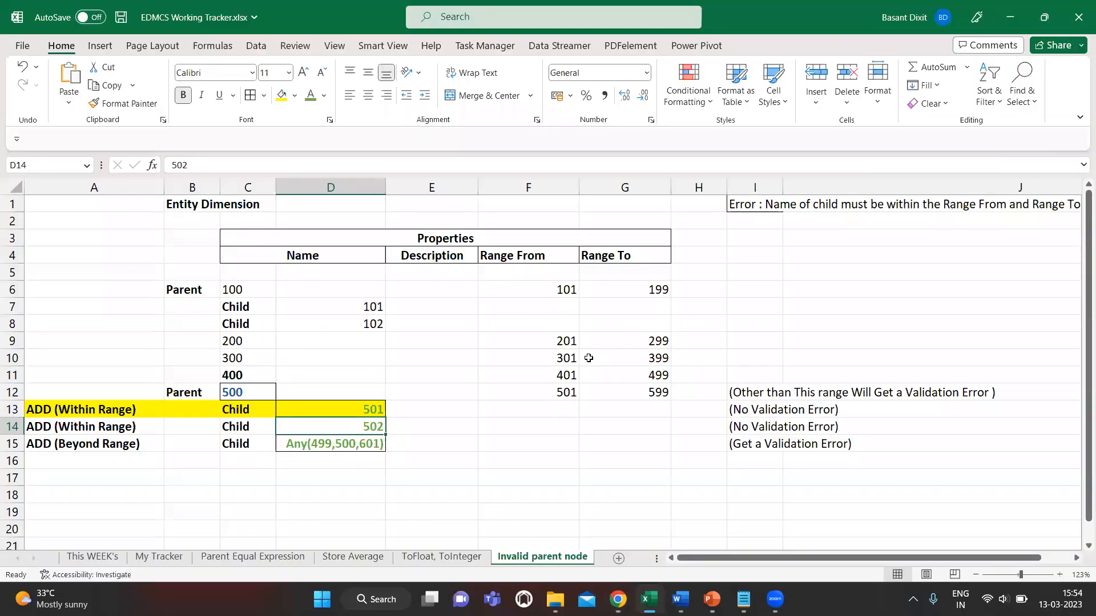
key(alt+Tab)
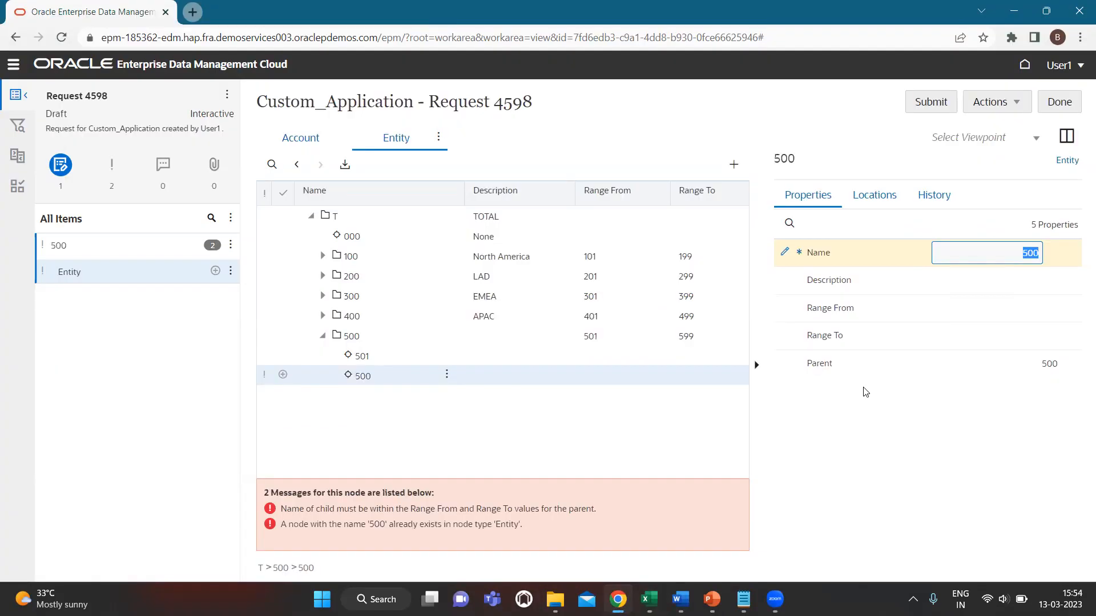
text(601)
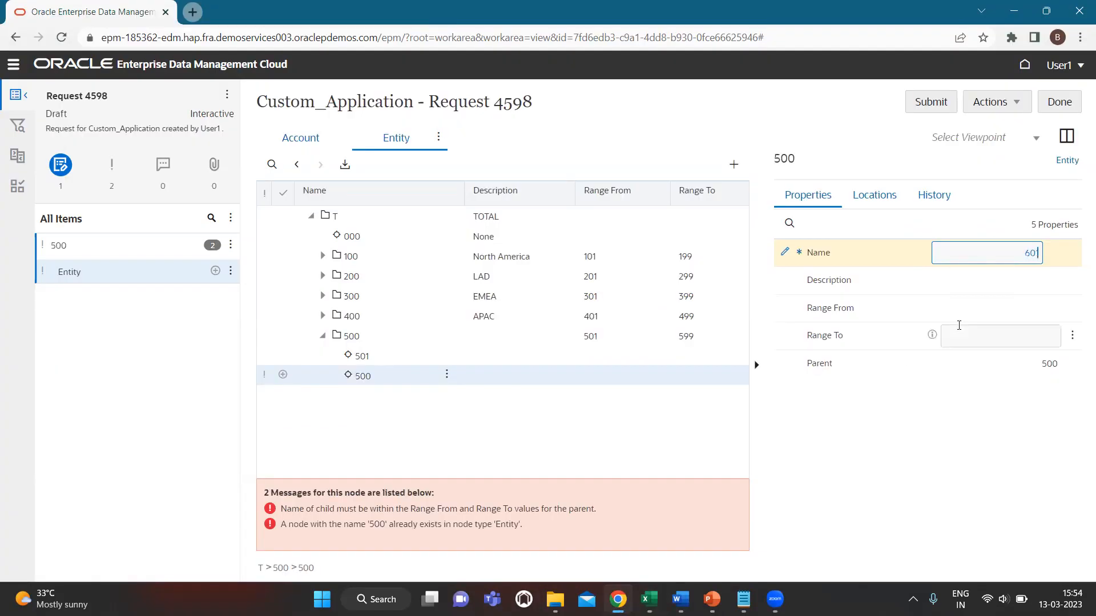
click(860, 111)
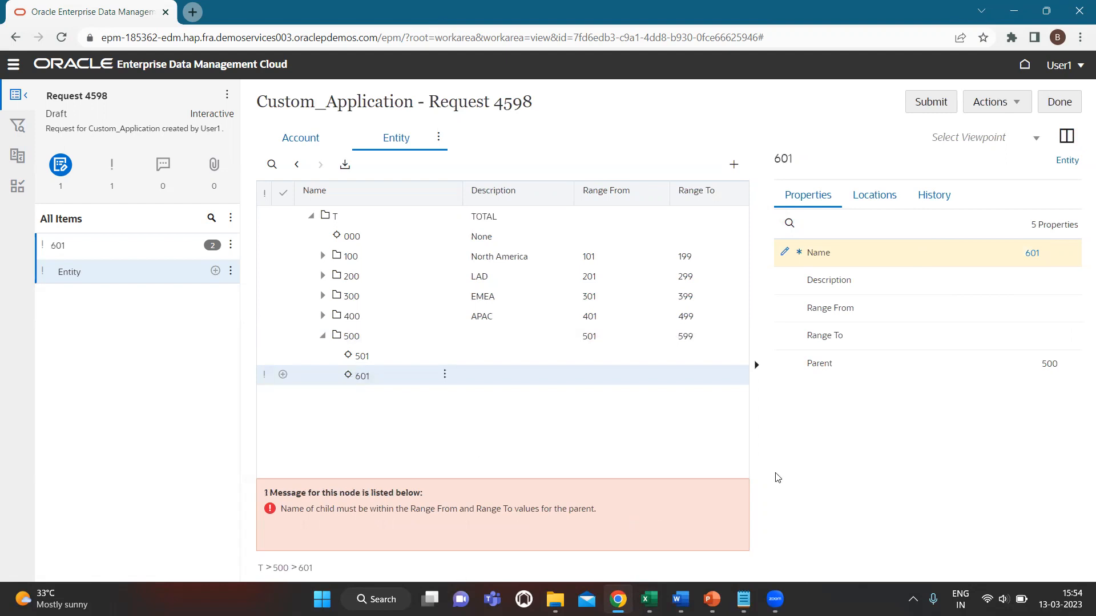
Replace the out-of-range child name 601 with 502.
click(1009, 251)
key(Delete)
key(Delete)
key(Delete)
text(502)
key(Return)
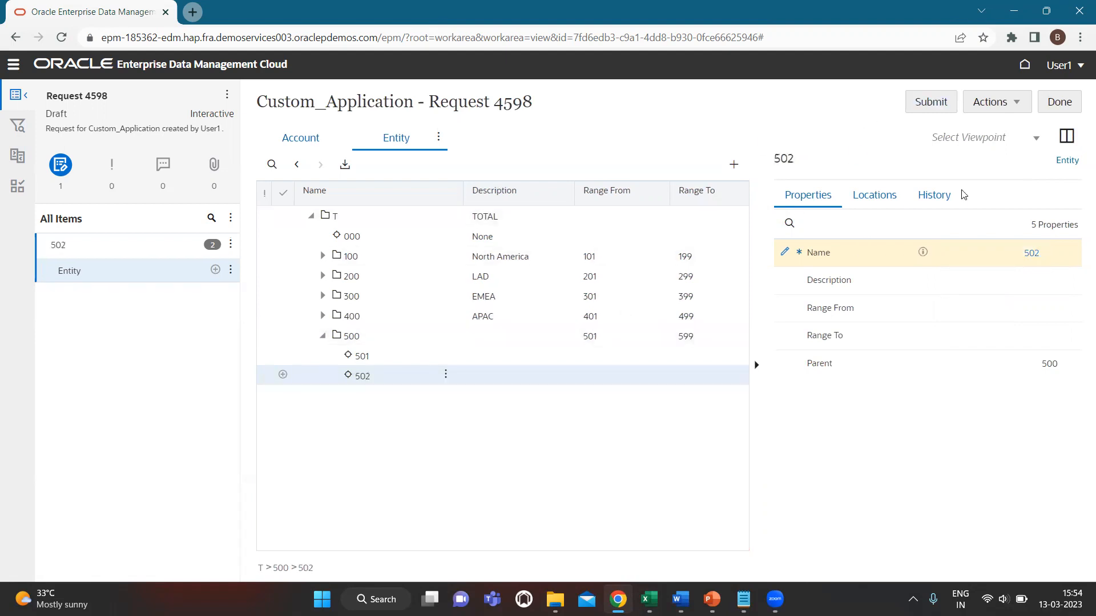
Submit the request containing child 502, expand nodes T and 500 in the Entity hierarchy, and select node 502.
click(935, 107)
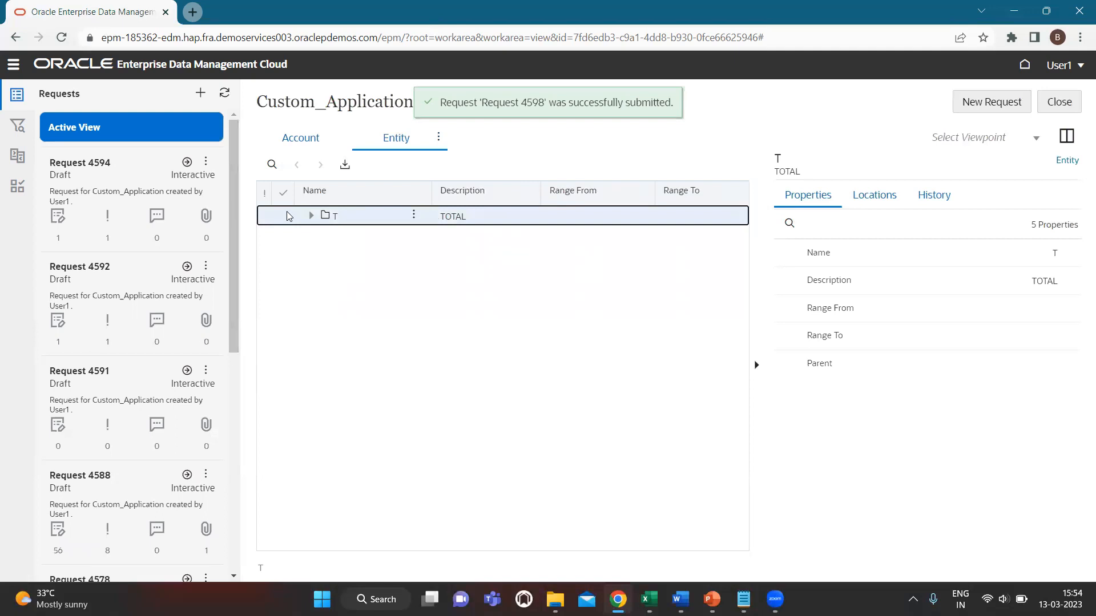
click(311, 216)
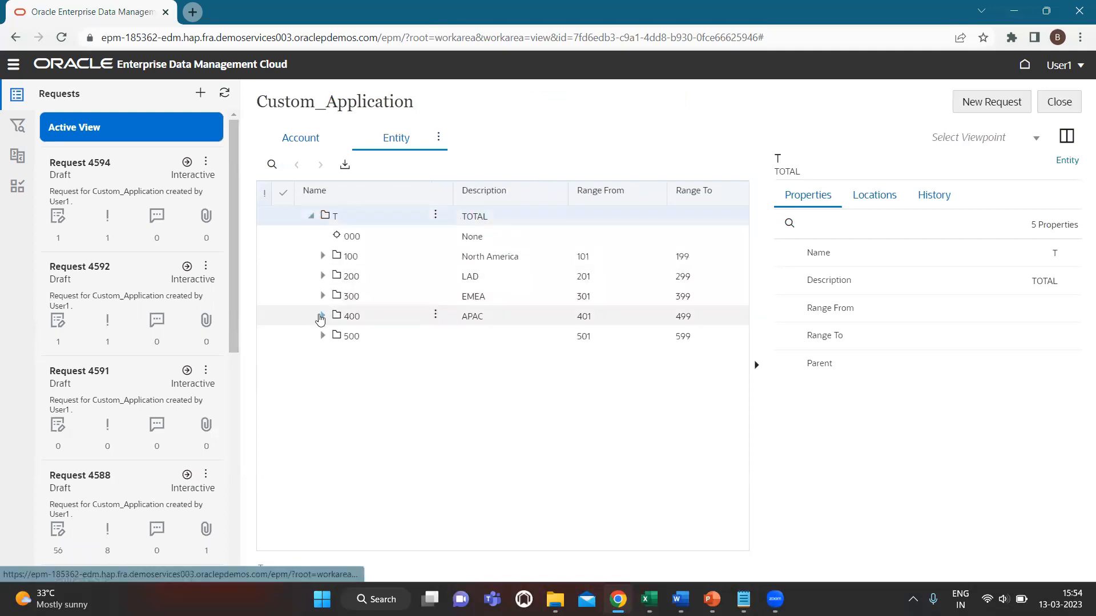
click(322, 337)
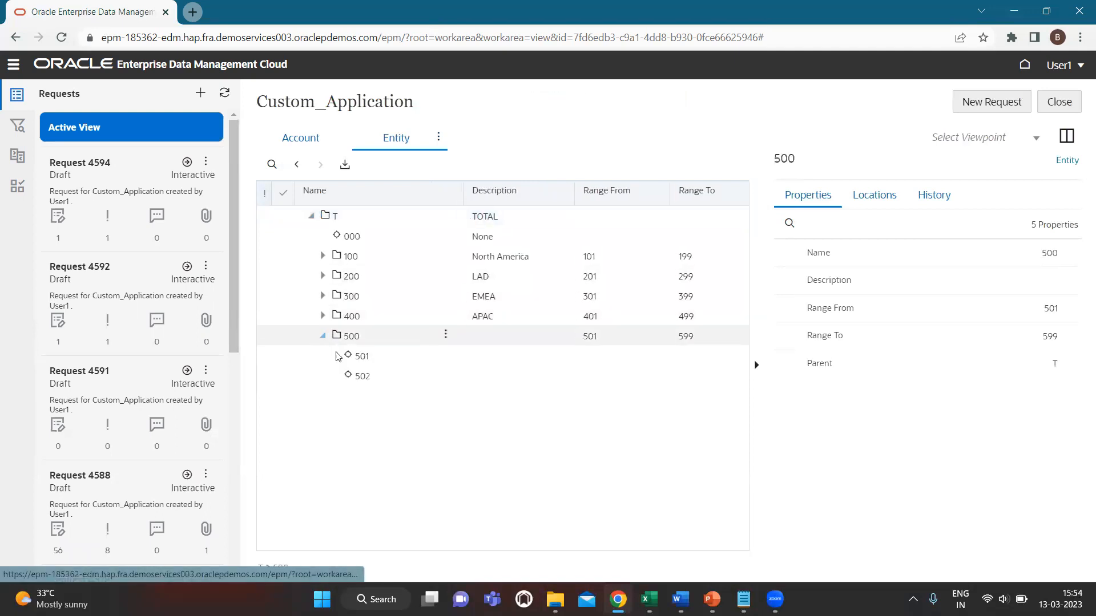
click(370, 378)
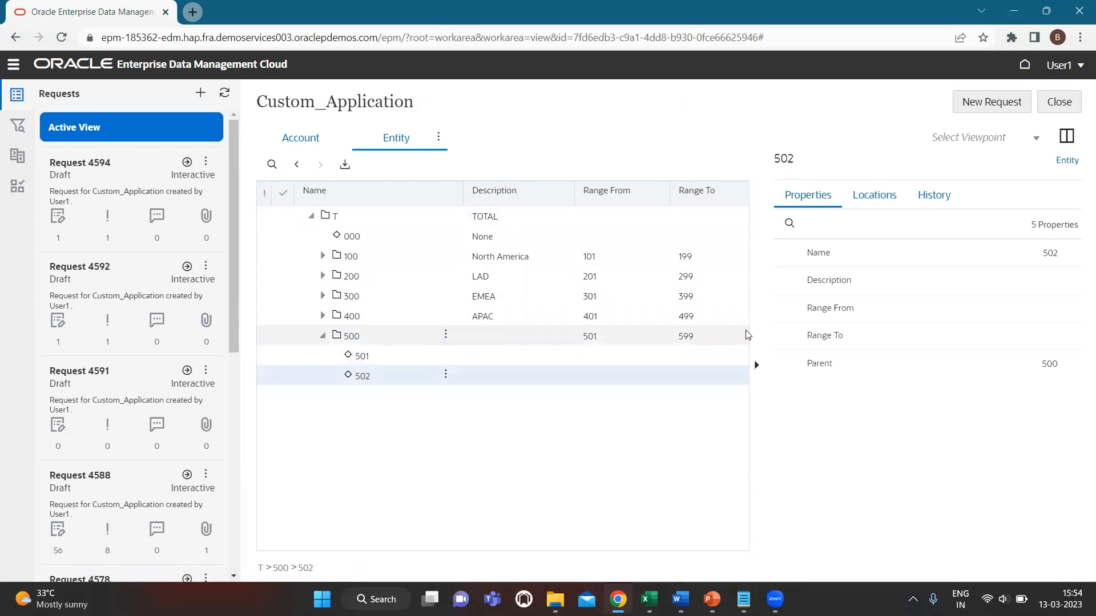
Switch to the PowerPoint slide show on Oracle Enterprise Data Management.
key(alt+Tab)
key(alt+Tab)
key(alt+Tab)
key(alt+Tab)
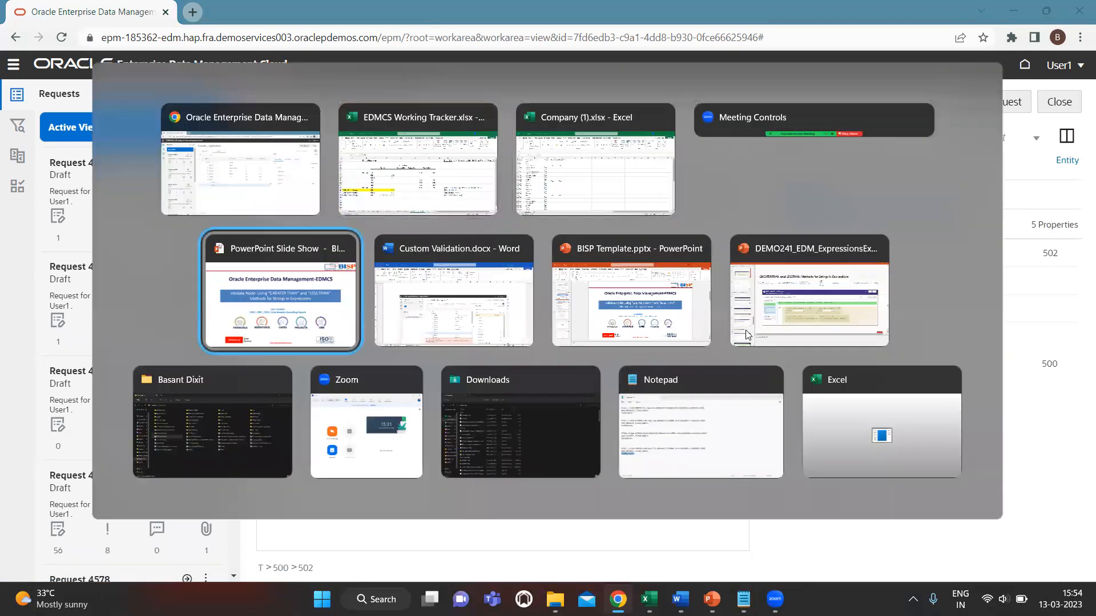